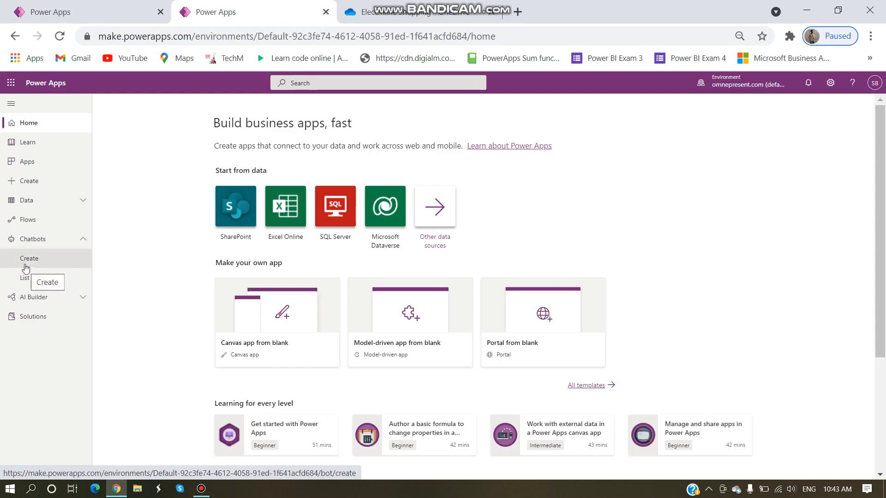
# Step: Start a new basic conversational bot from the Chatbots Create page in Power Apps
pyautogui.click(26, 268)
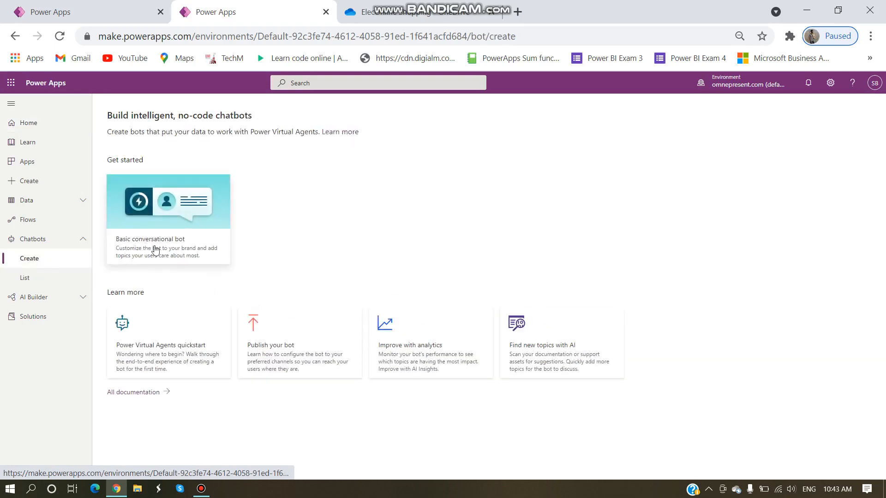
pyautogui.click(166, 213)
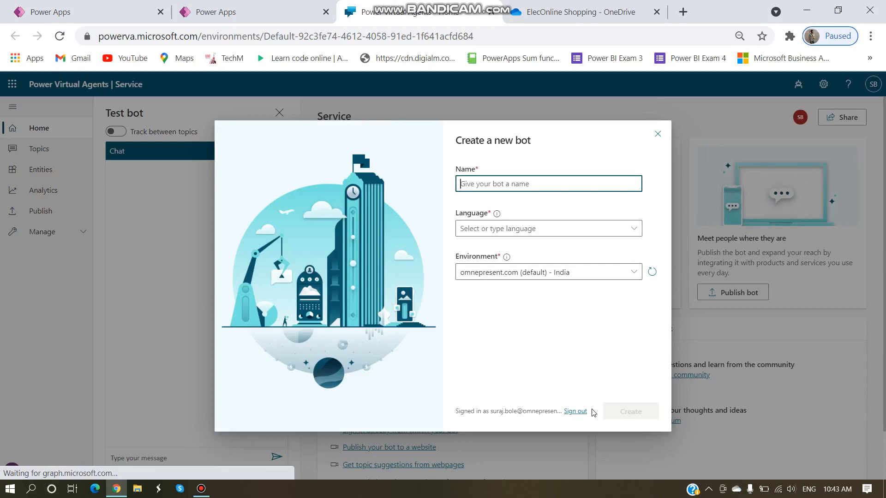
# Step: Create a bot named Support with English (US) as its language
pyautogui.write('Support')
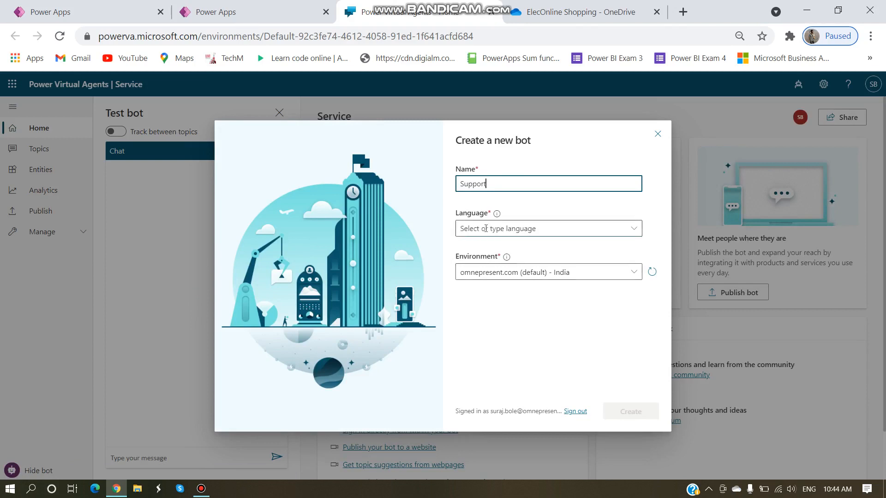
pyautogui.click(516, 228)
pyautogui.click(491, 287)
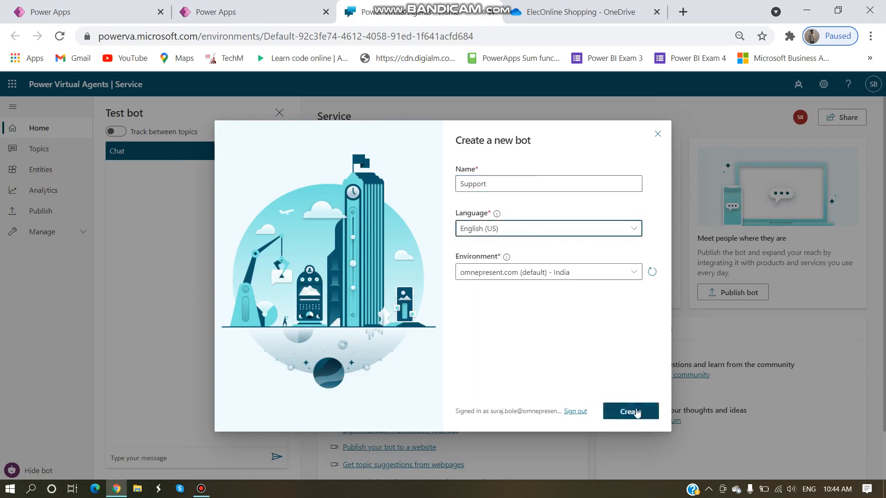
pyautogui.click(629, 409)
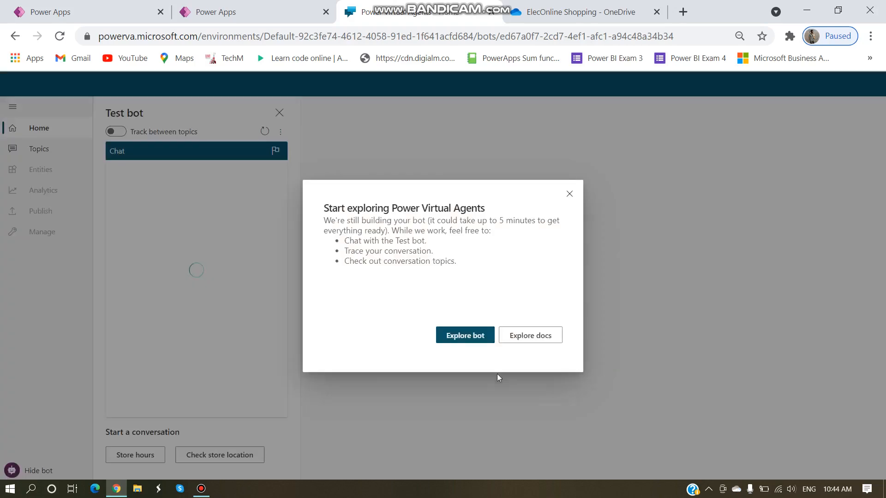
# Step: Dismiss the welcome dialog and show the Support bot's topics list
pyautogui.click(487, 337)
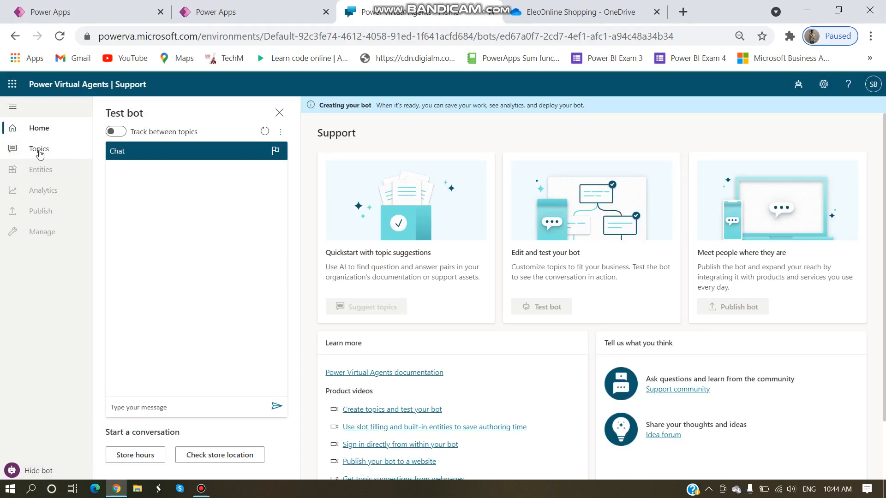
pyautogui.click(39, 153)
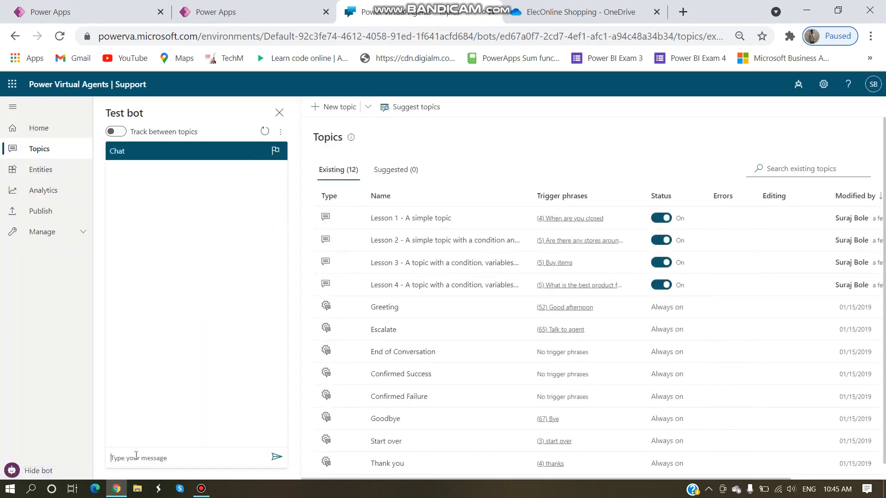
# Step: Send 'Hi' in the test chat, then view the Greeting topic's conversation flow
pyautogui.write('Hi')
pyautogui.press('Return')
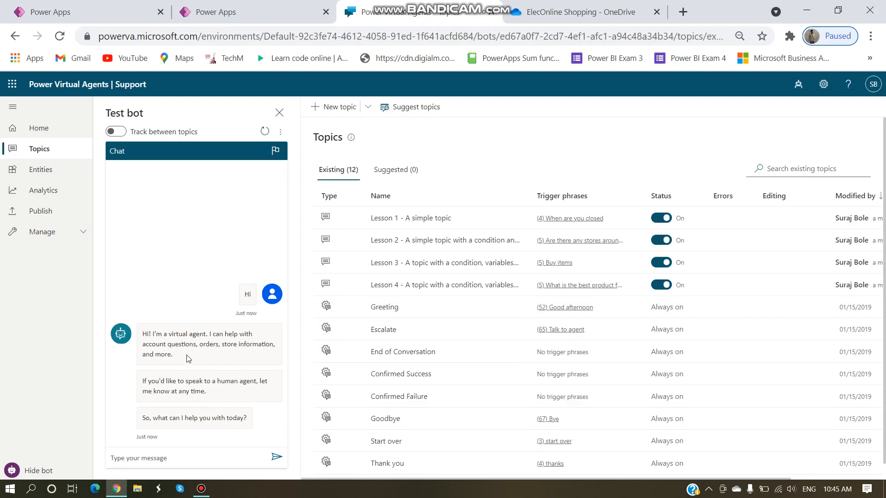
pyautogui.click(385, 308)
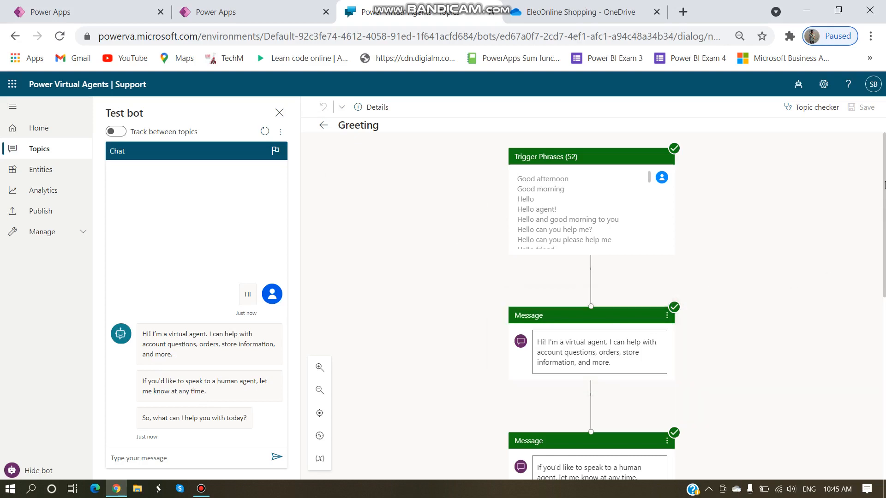
# Step: Back in Topics, switch Lesson 1 - A simple topic off and then on again
pyautogui.moveTo(884, 187); pyautogui.dragTo(362, 237)
pyautogui.click(324, 125)
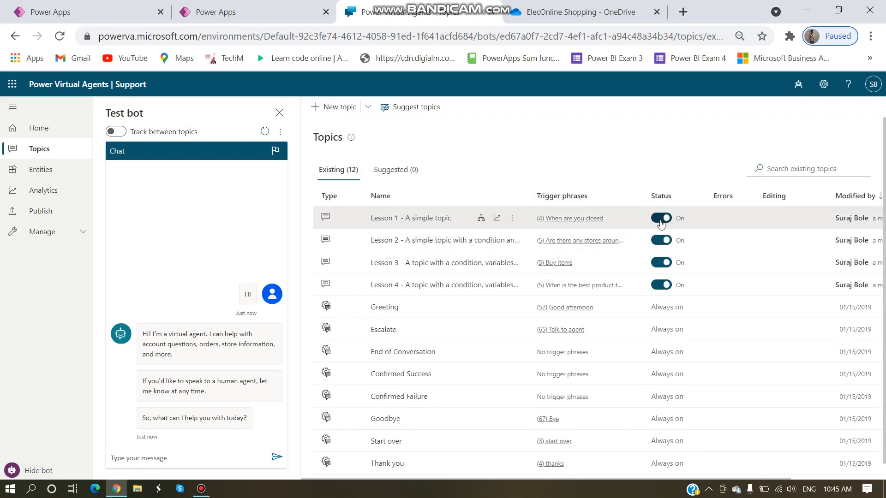
pyautogui.click(661, 223)
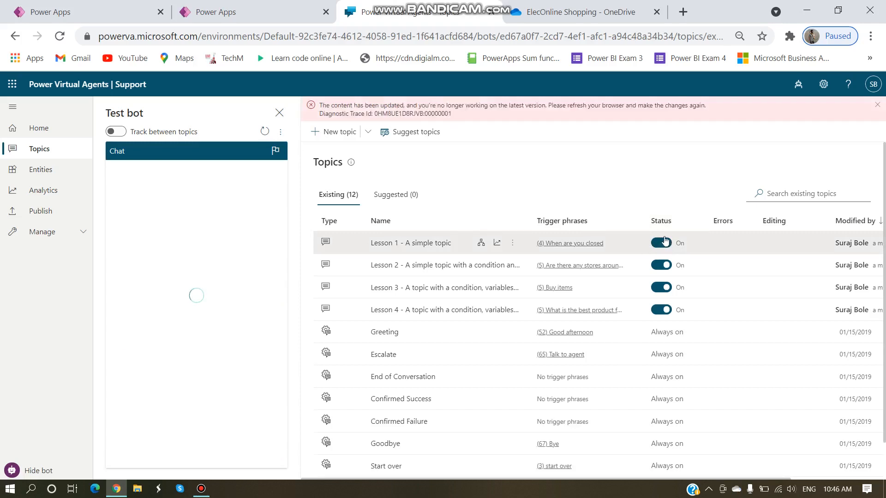
pyautogui.click(665, 240)
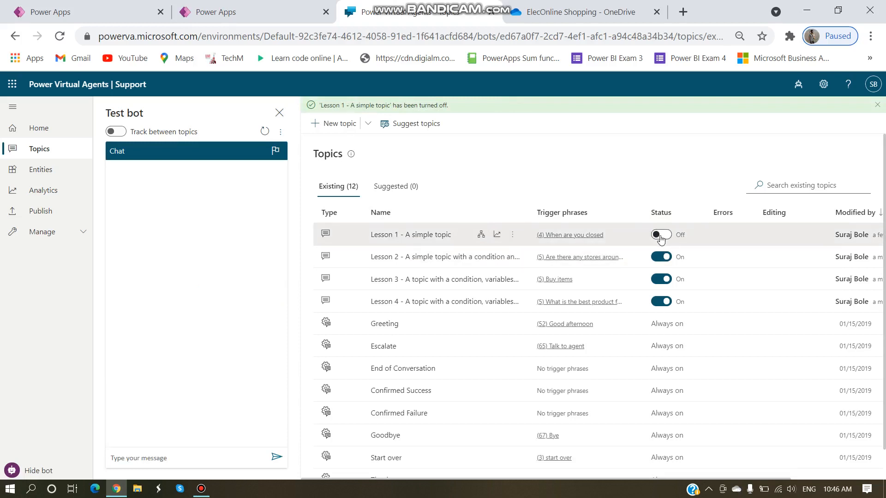
pyautogui.click(660, 237)
# Step: Create a new topic named Service
pyautogui.click(332, 124)
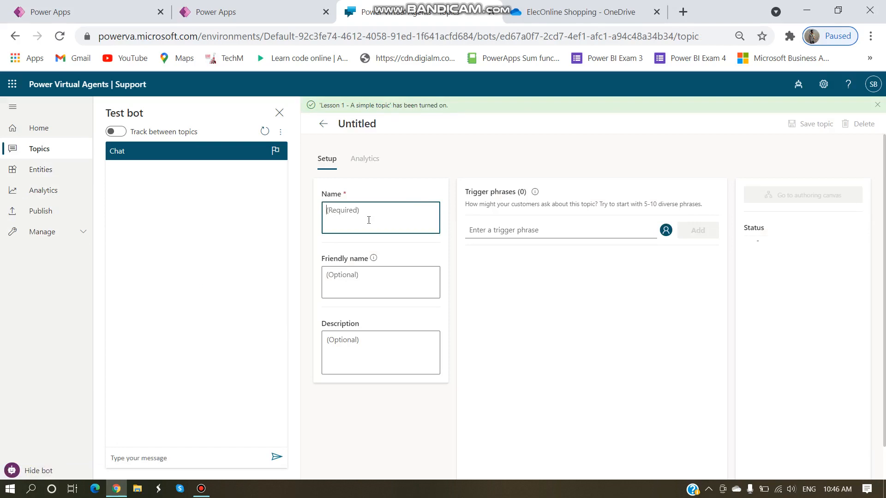
pyautogui.write('Service')
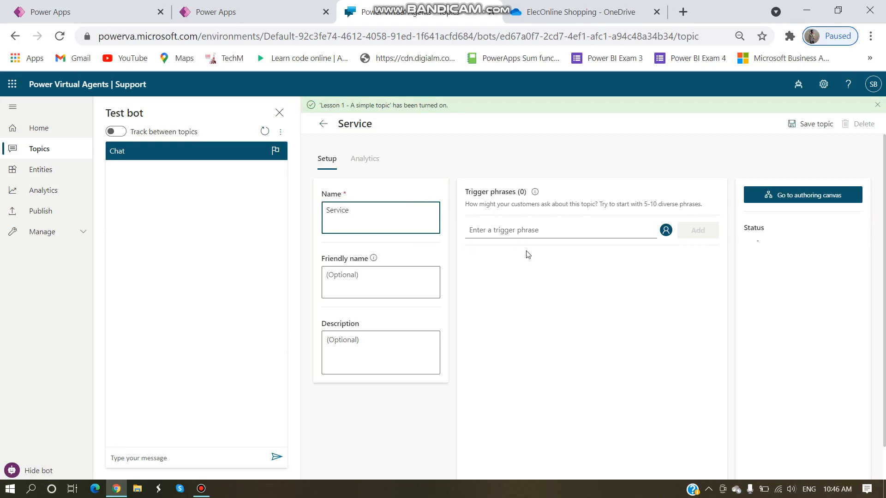
pyautogui.click(544, 231)
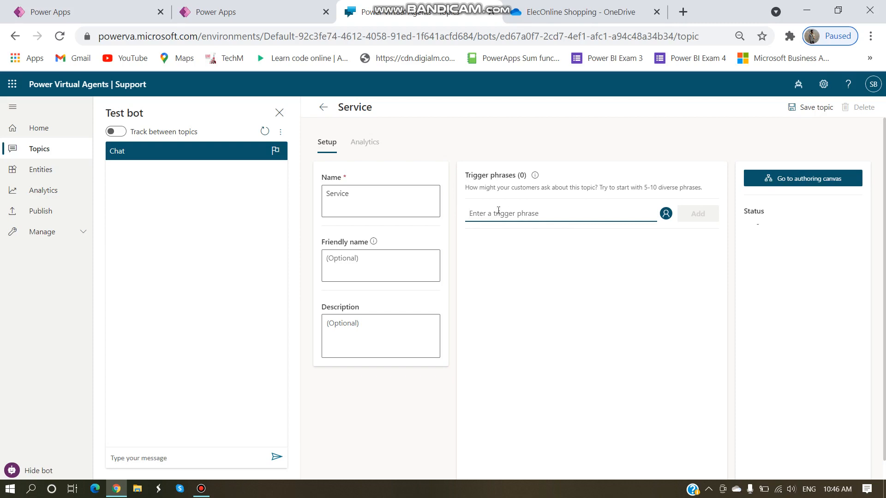
# Step: Add the trigger phrases Hi, Welcome and Help
pyautogui.write('Hi')
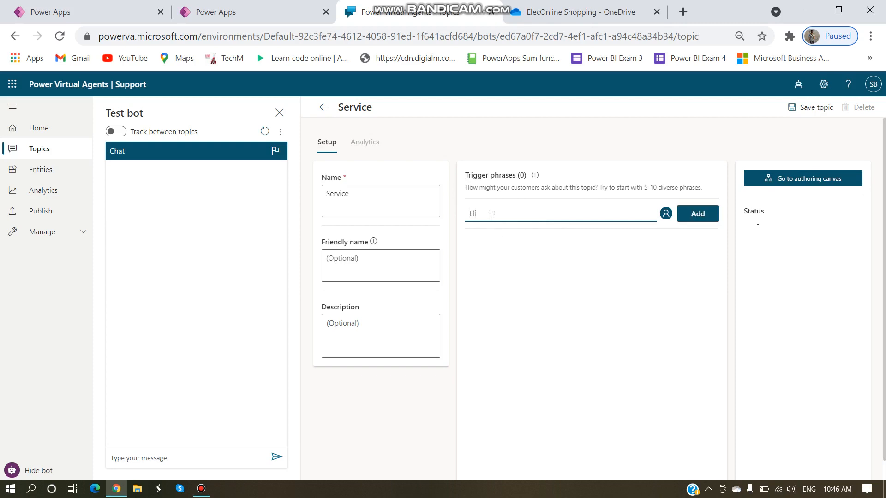
pyautogui.click(711, 217)
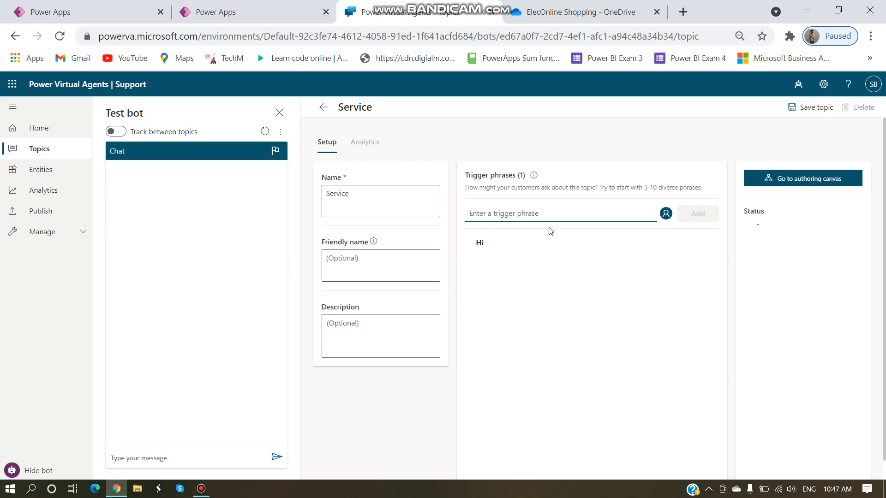
pyautogui.write('Welcom')
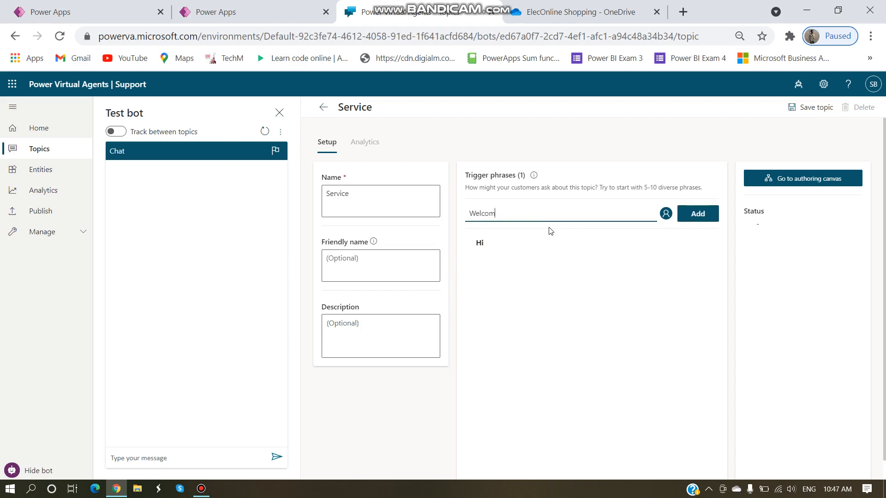
pyautogui.write('e')
pyautogui.press('Return')
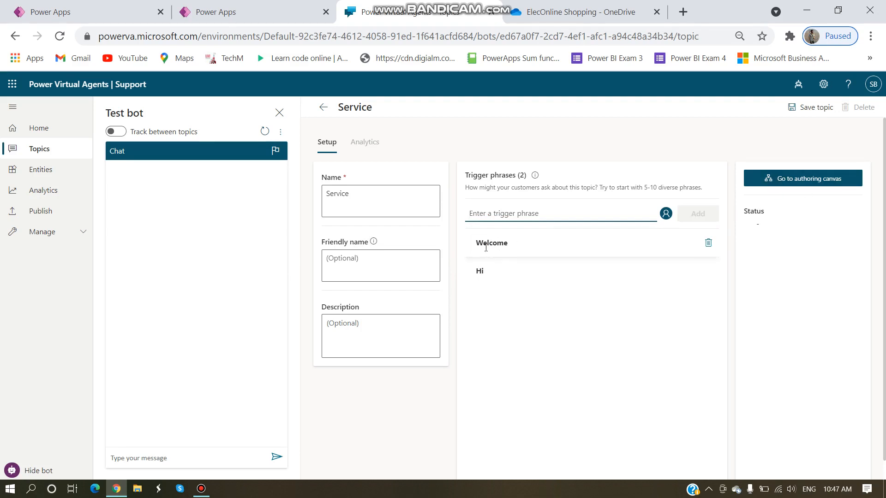
pyautogui.write('Help')
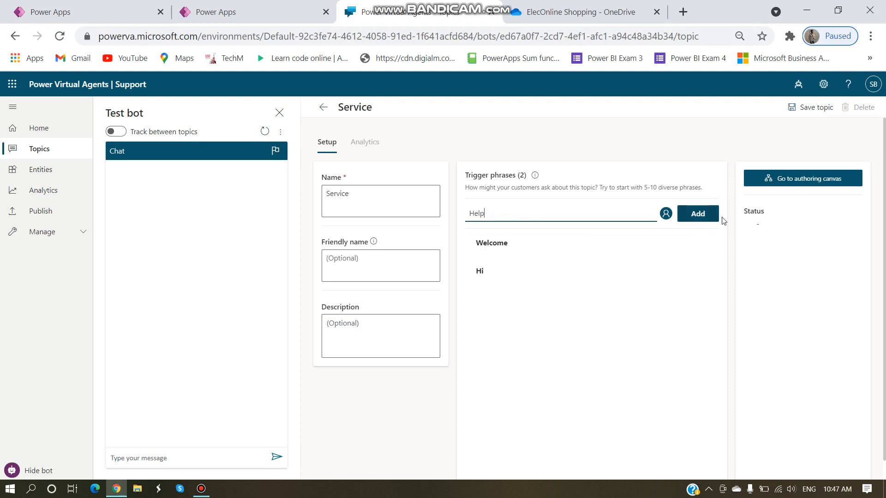
pyautogui.click(704, 217)
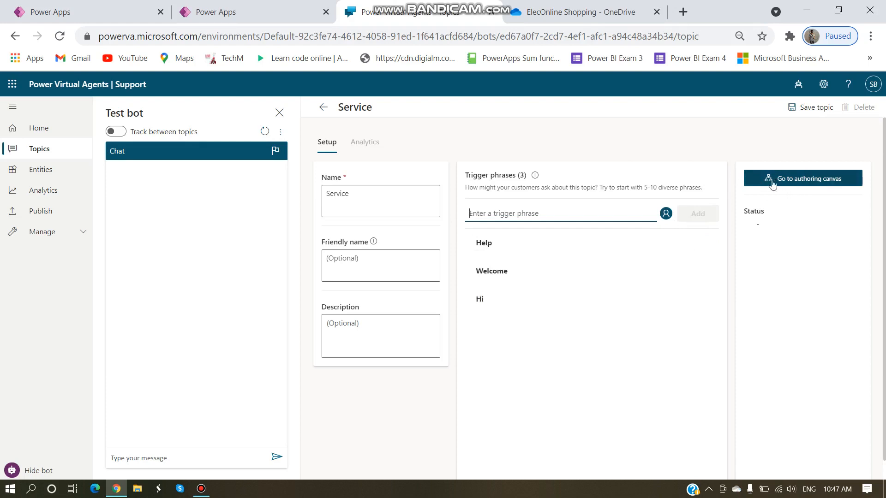
# Step: Save the topic, delete the default message node and insert a question node
pyautogui.click(801, 179)
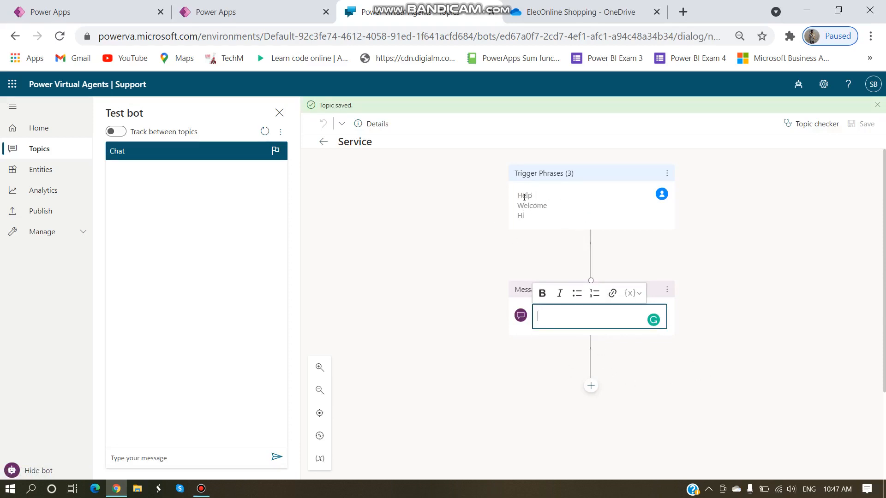
pyautogui.click(667, 295)
pyautogui.click(704, 292)
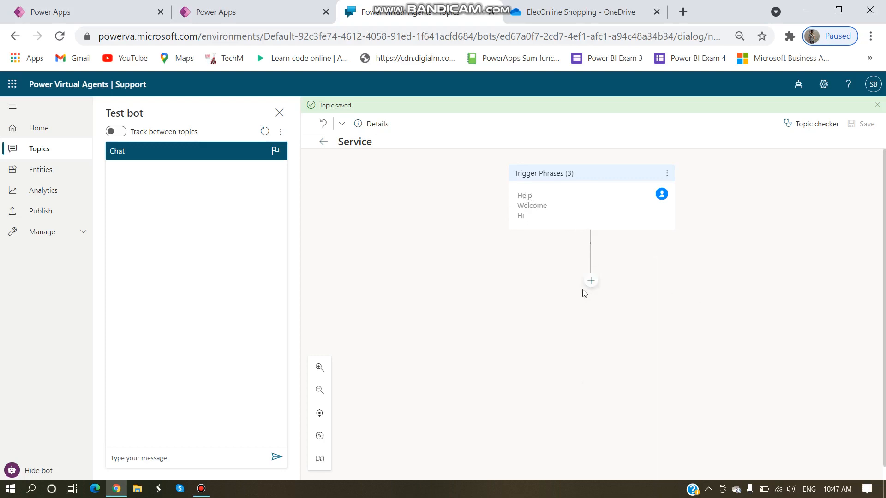
pyautogui.click(592, 284)
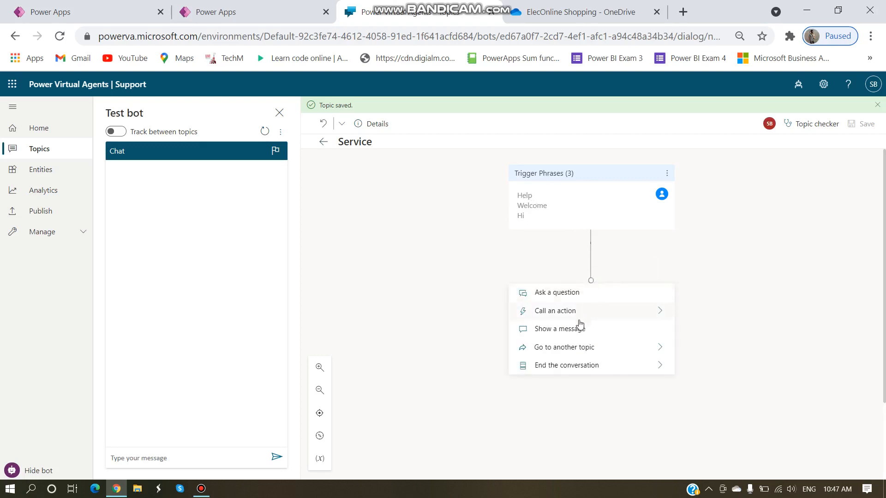
pyautogui.click(568, 293)
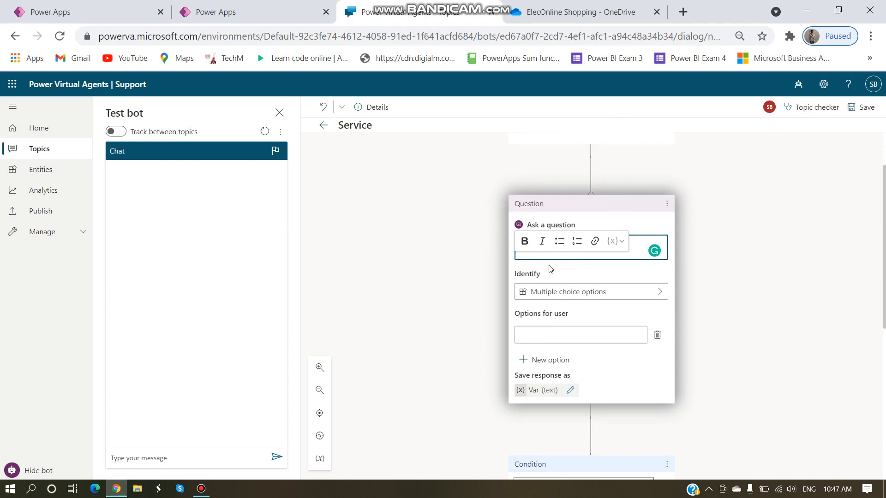
# Step: Have the question ask 'Enter Email ID' and capture the user's entire response
pyautogui.write('Enter')
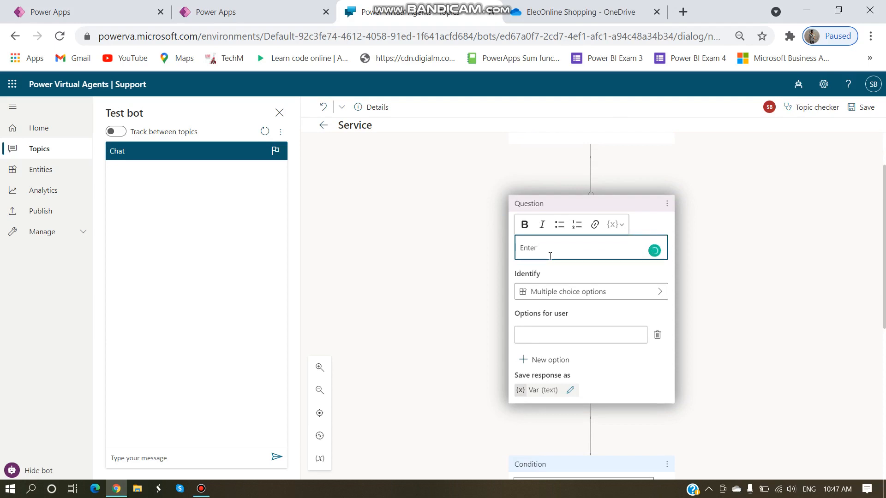
pyautogui.write('Email ID')
pyautogui.click(560, 291)
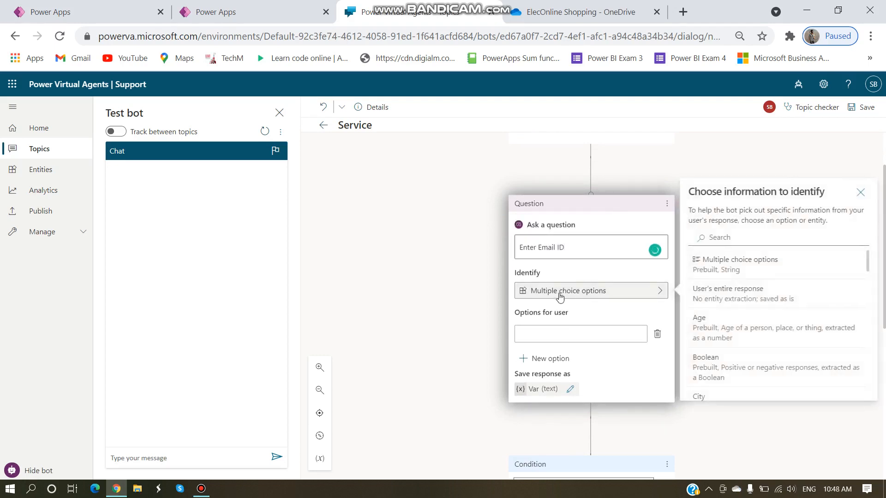
pyautogui.click(730, 297)
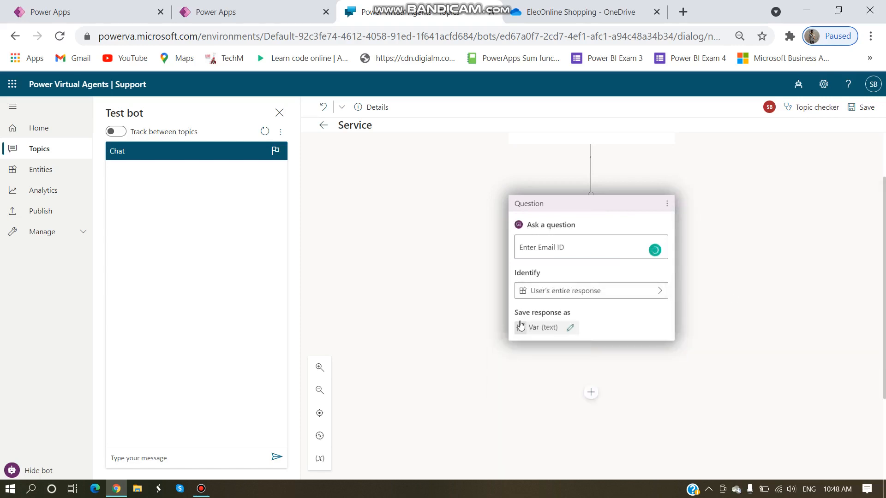
# Step: Rename the response variable to VarEmail and close its properties pane
pyautogui.click(570, 329)
pyautogui.click(733, 184)
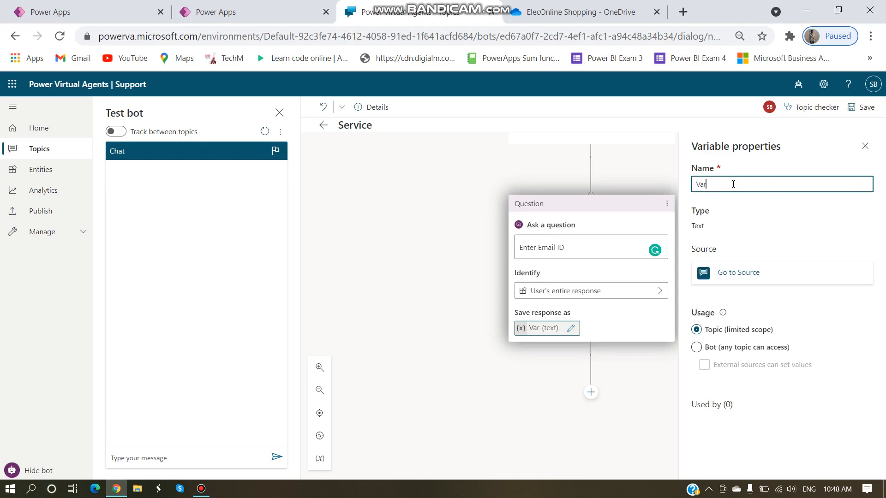
pyautogui.write('Email')
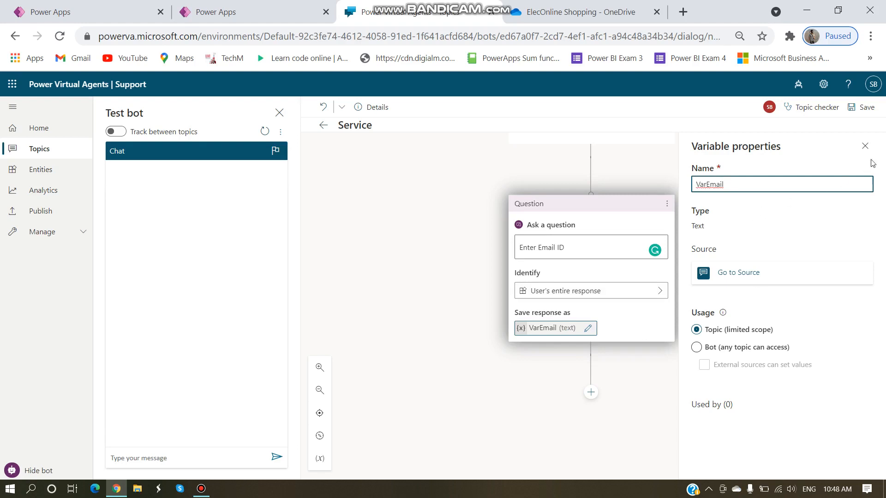
pyautogui.click(861, 149)
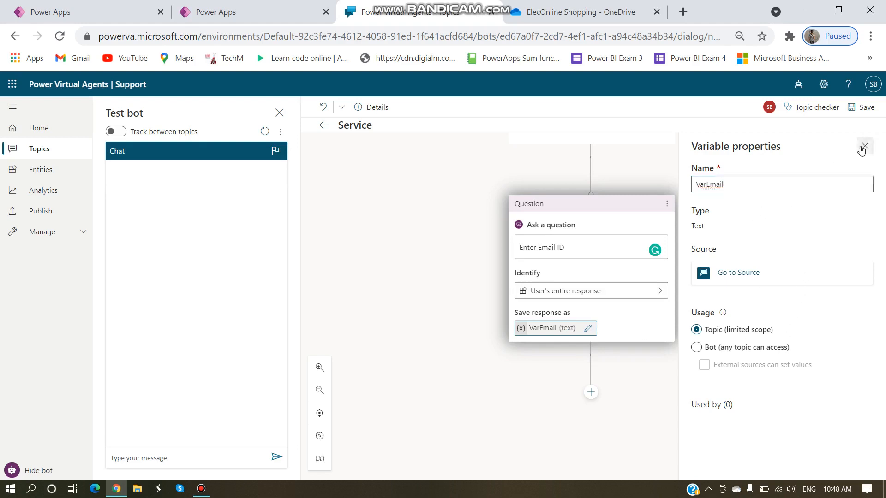
pyautogui.click(590, 392)
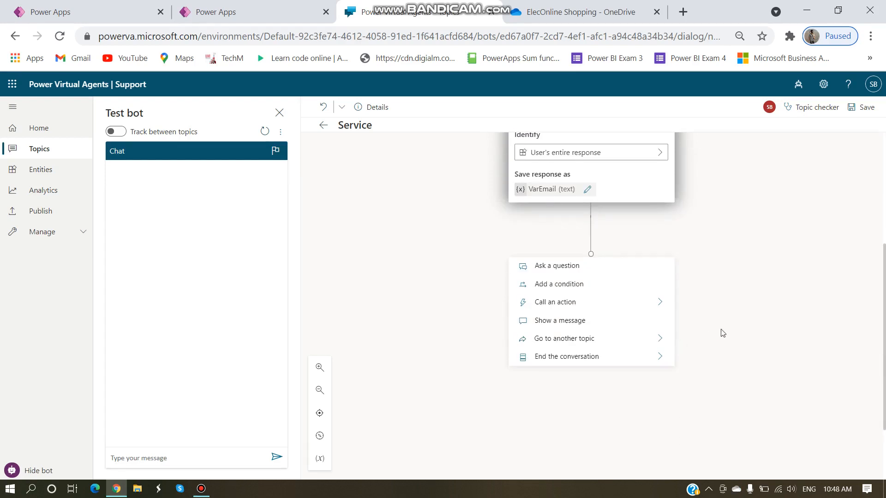
# Step: Add a question node asking 'How may I help you'
pyautogui.click(556, 271)
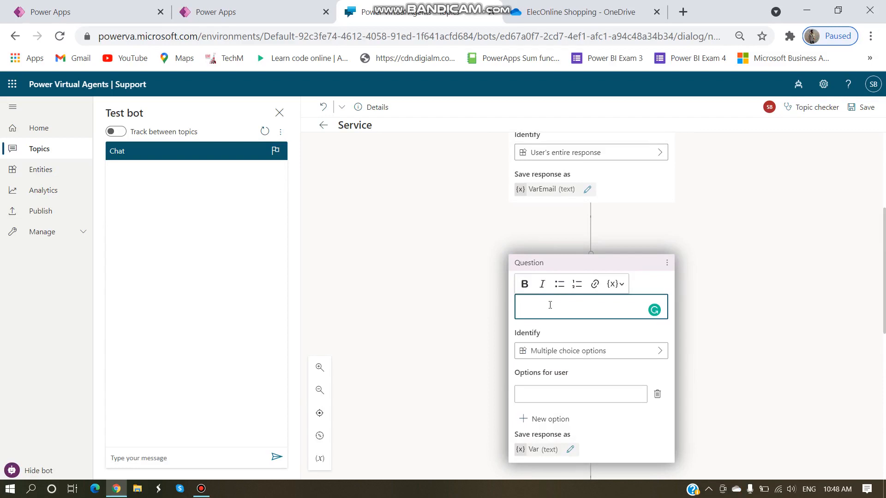
pyautogui.write('How may I help you')
pyautogui.scroll(-2, 556, 365)
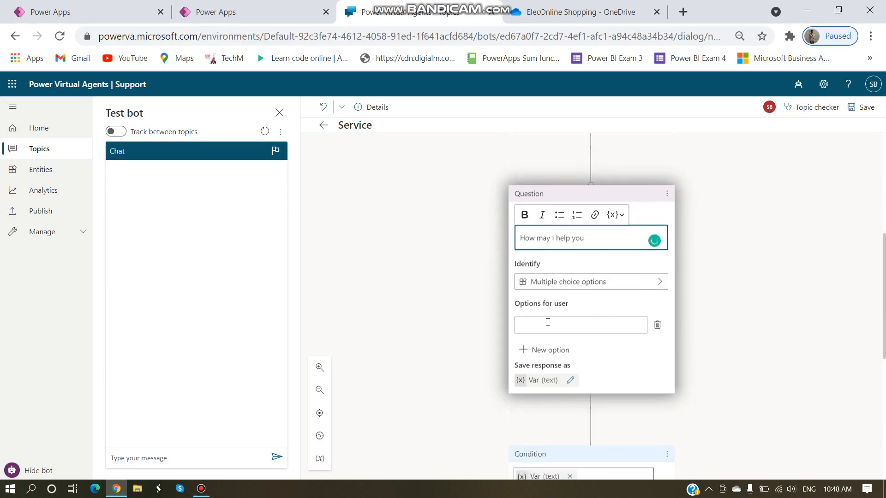
# Step: Give it the options Track Order and Send a query to support team
pyautogui.click(551, 329)
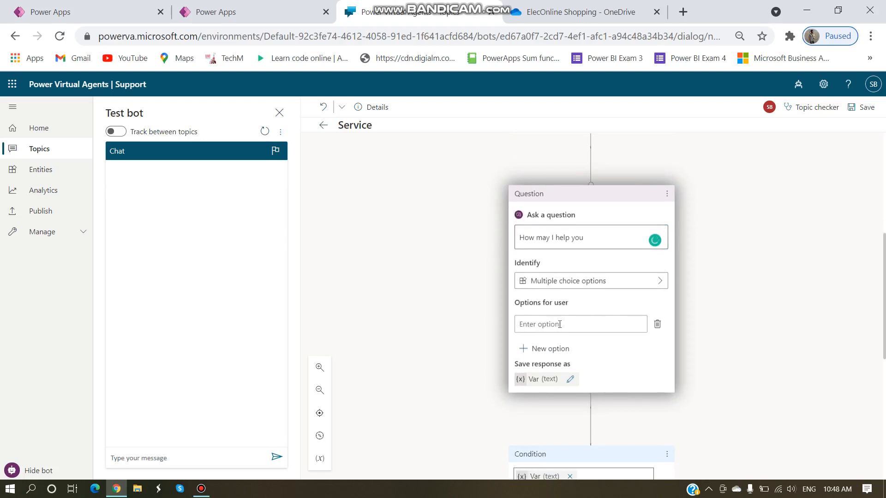
pyautogui.write('Track Order')
pyautogui.click(542, 348)
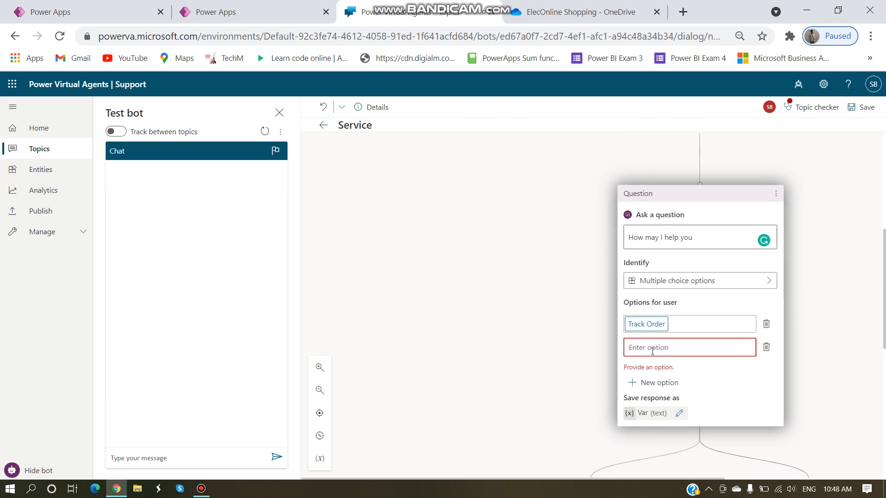
pyautogui.write('Send a query')
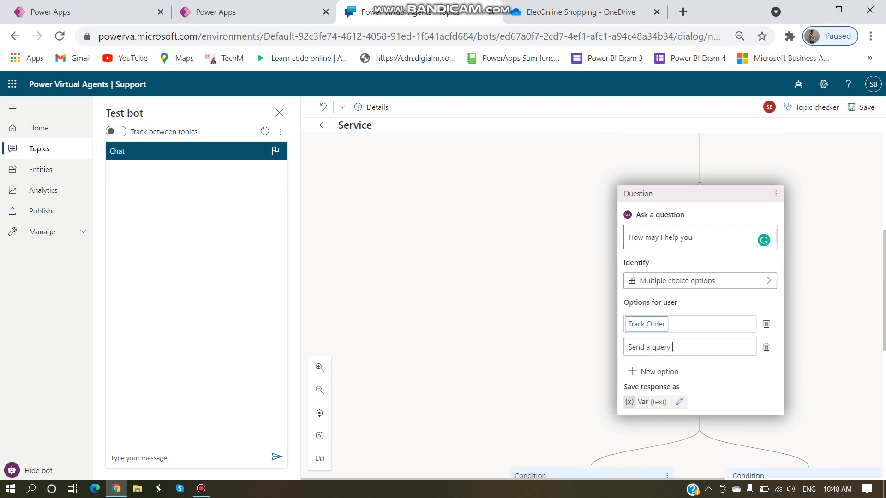
pyautogui.write(' to support team')
pyautogui.click(565, 351)
pyautogui.scroll(-2, 702, 309)
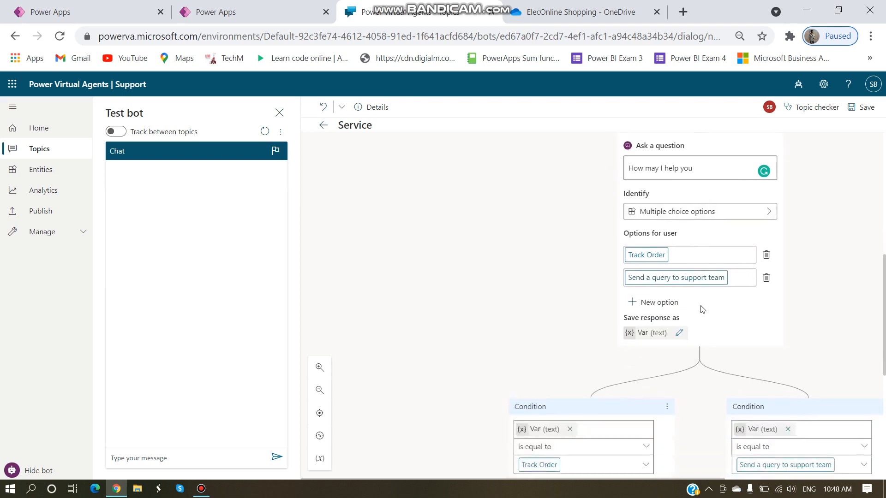
pyautogui.scroll(-2, 697, 313)
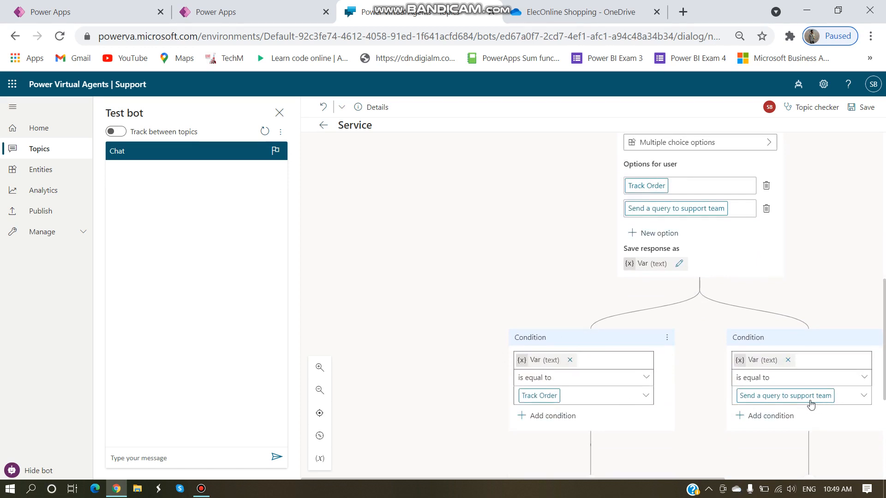
pyautogui.scroll(-5, 697, 382)
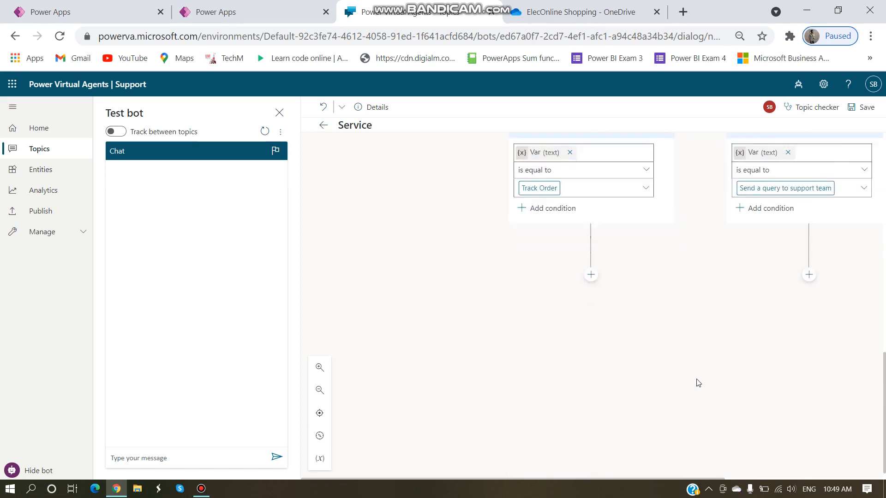
pyautogui.scroll(8, 690, 369)
pyautogui.scroll(-8, 690, 370)
# Step: Under the Track Order branch, call an action that creates a new Power Automate flow
pyautogui.click(590, 276)
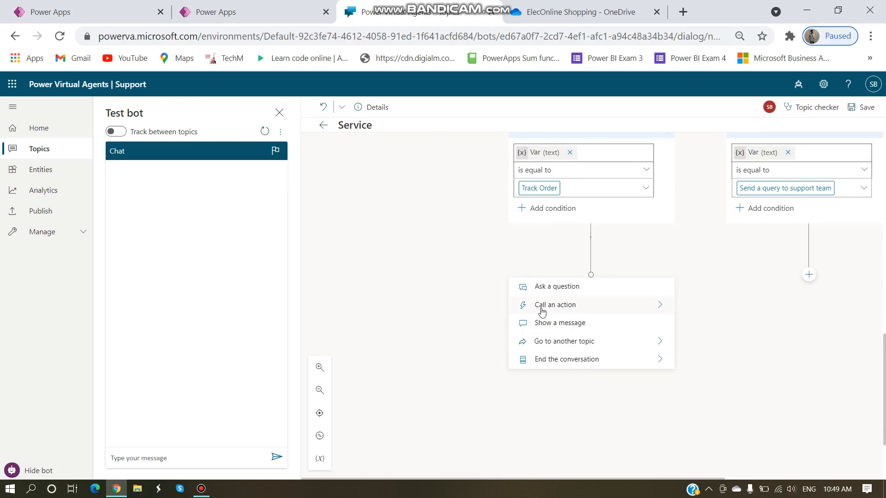
pyautogui.click(663, 309)
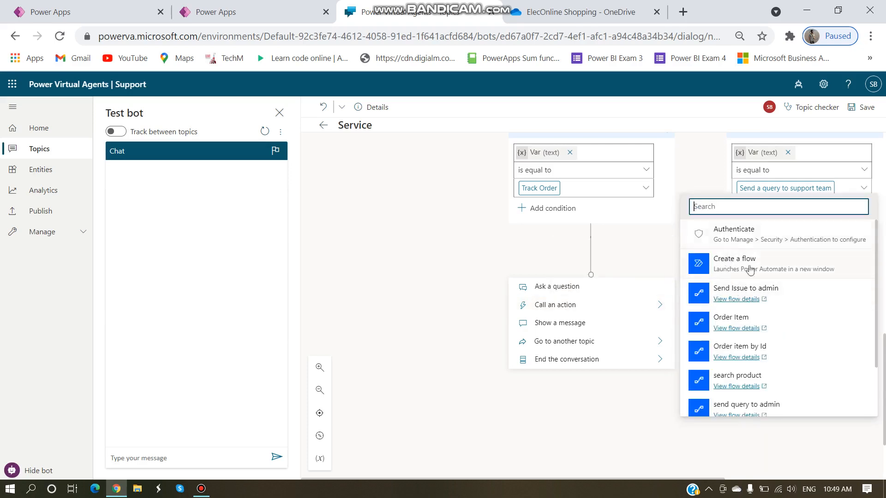
pyautogui.scroll(-2, 771, 309)
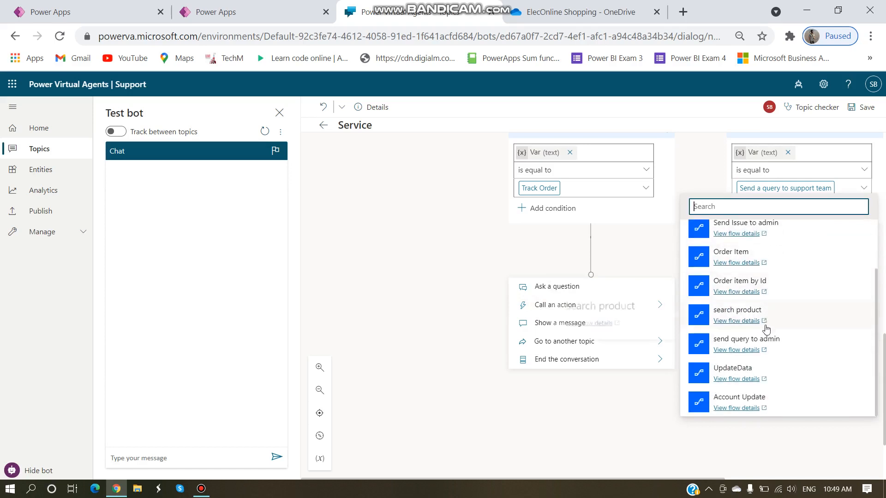
pyautogui.scroll(2, 757, 295)
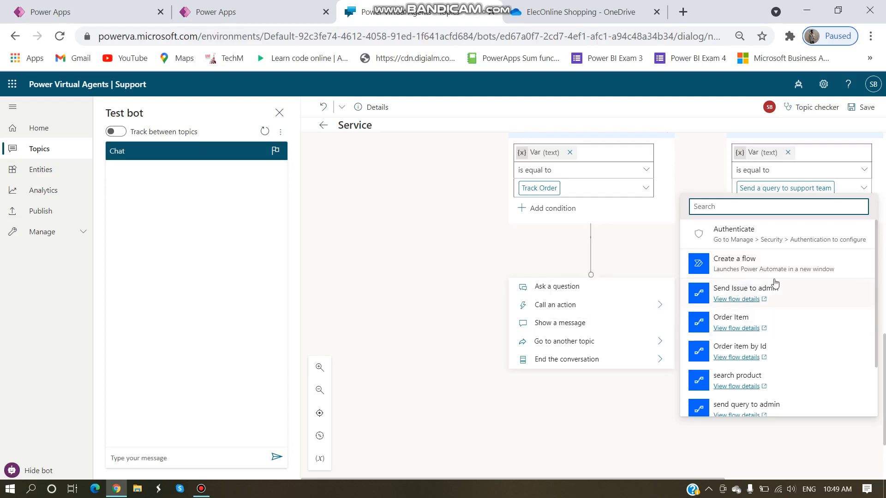
pyautogui.click(756, 267)
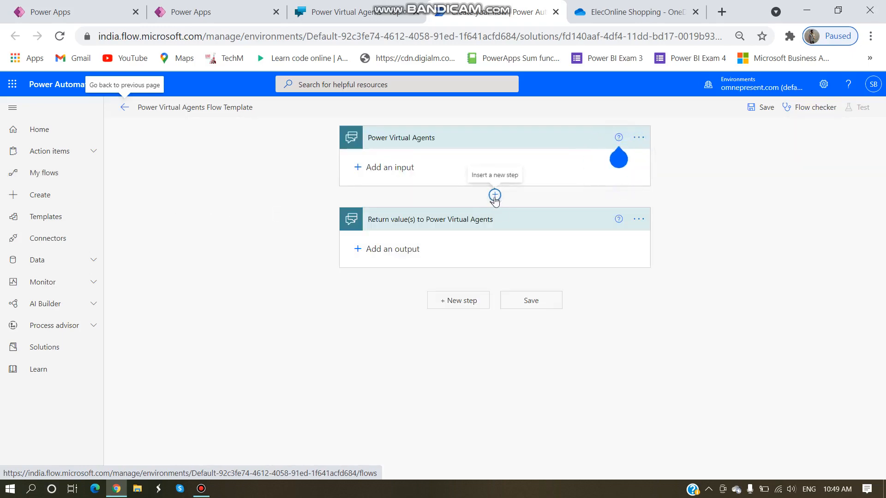
# Step: Insert an action step and add a Text input to the flow's bot trigger
pyautogui.click(494, 196)
pyautogui.click(489, 213)
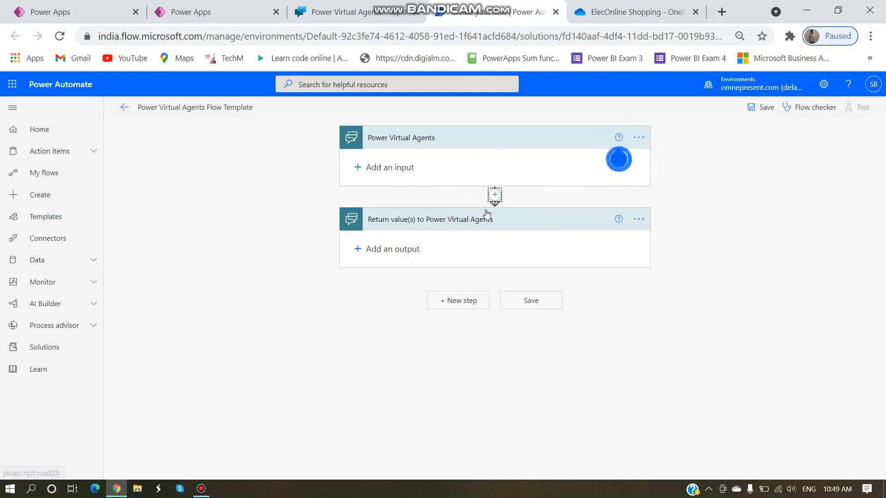
pyautogui.click(384, 145)
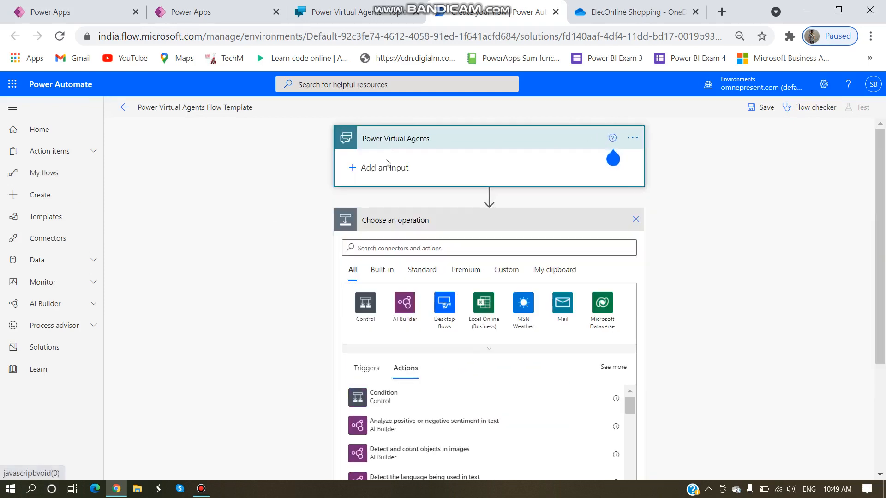
pyautogui.click(388, 168)
# Step: Clear the input's default description and return to the Power Virtual Agents tab
pyautogui.click(359, 200)
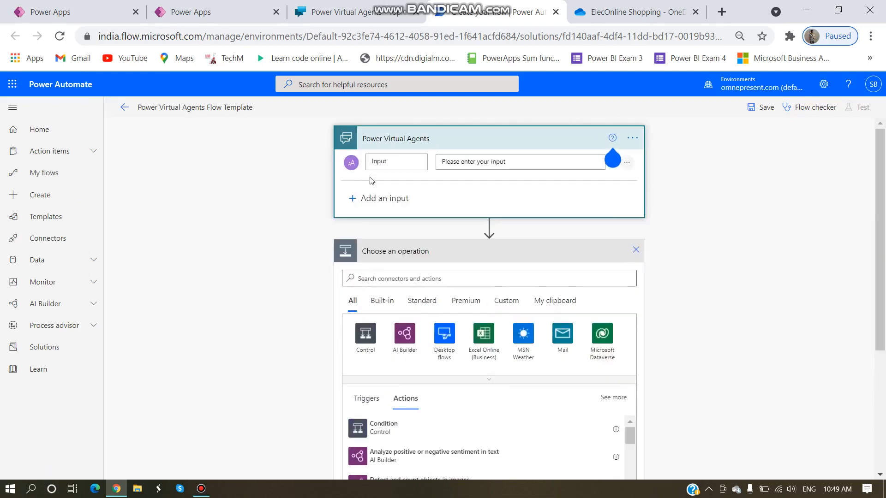
pyautogui.moveTo(505, 162); pyautogui.dragTo(441, 162)
pyautogui.press('BackSpace')
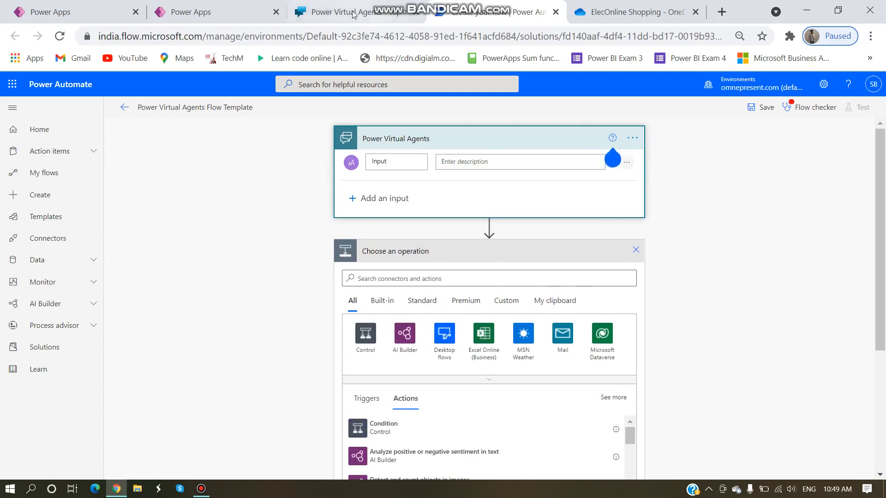
pyautogui.click(351, 14)
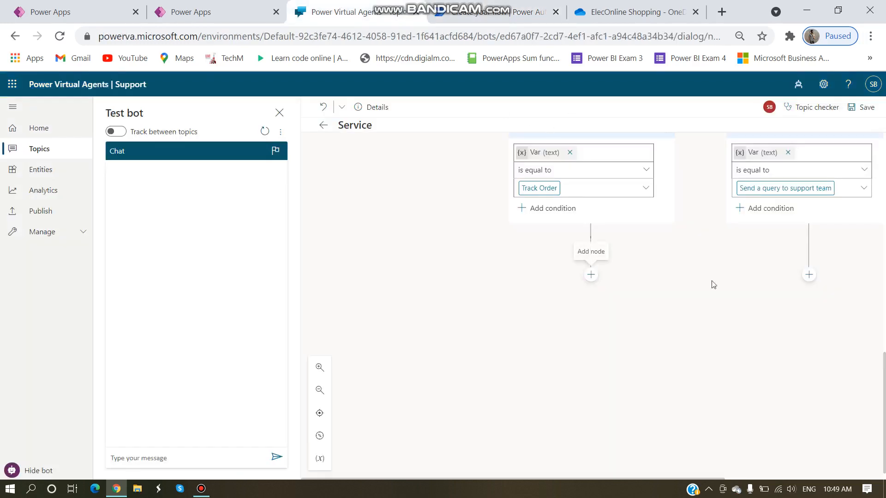
# Step: Confirm the VarEmail variable name on the topic canvas, then go back to the Power Automate flow
pyautogui.scroll(5, 669, 298)
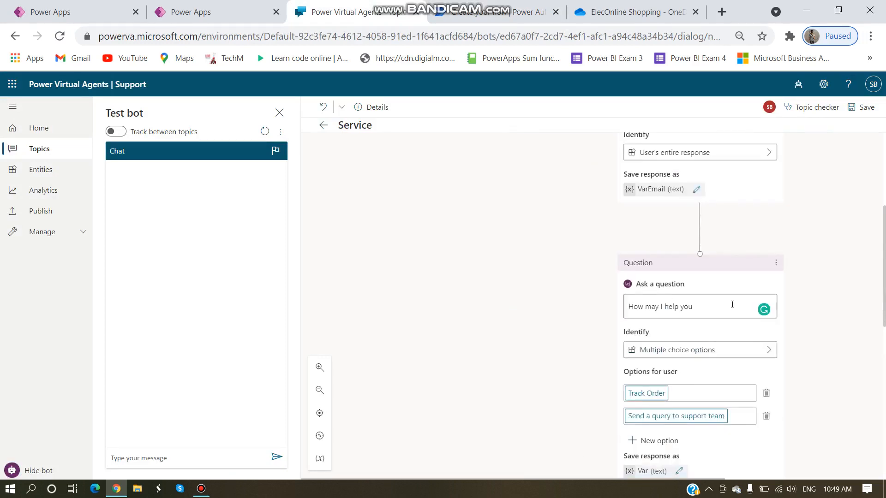
pyautogui.scroll(-3, 669, 300)
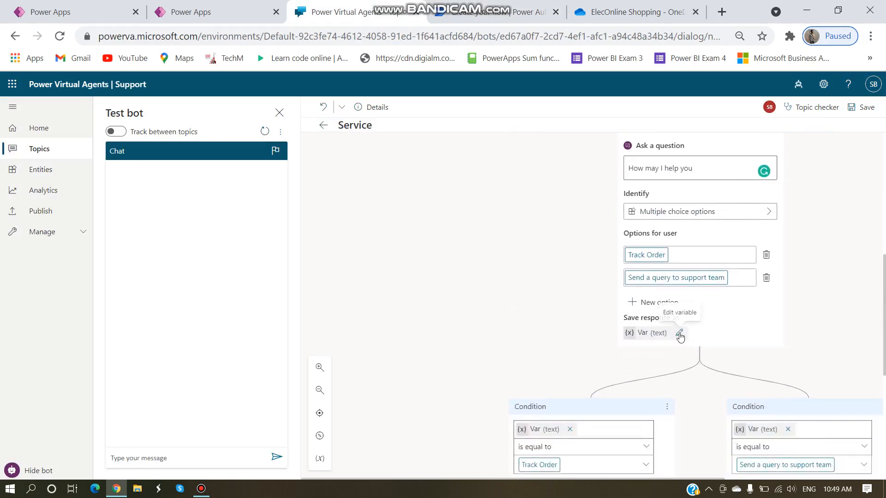
pyautogui.scroll(5, 680, 323)
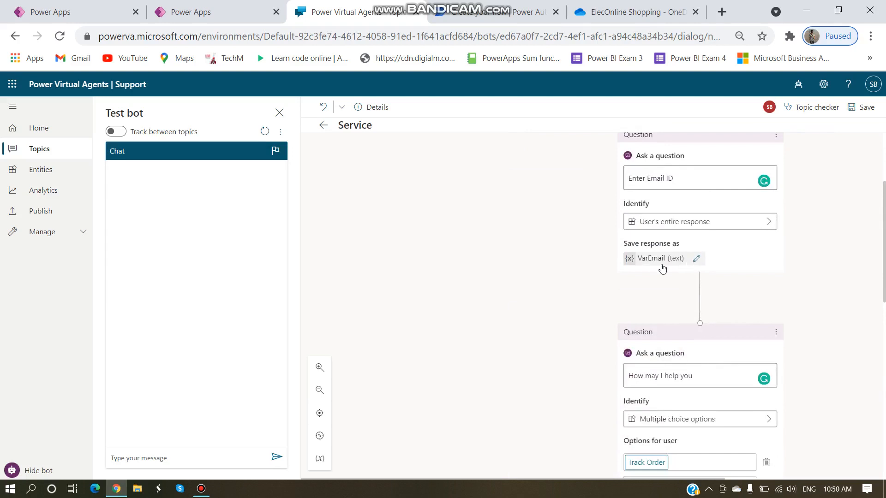
pyautogui.click(488, 13)
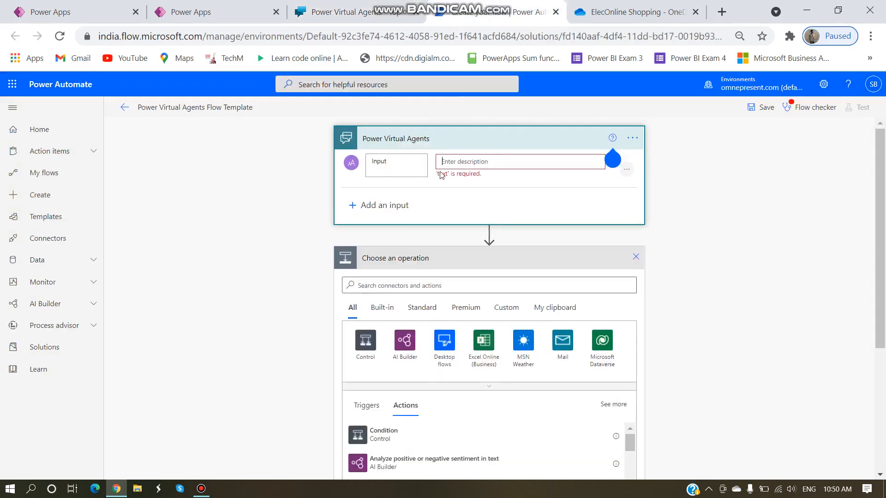
# Step: Set the trigger input's description to VarEmail
pyautogui.click(496, 158)
pyautogui.write('VarEmail')
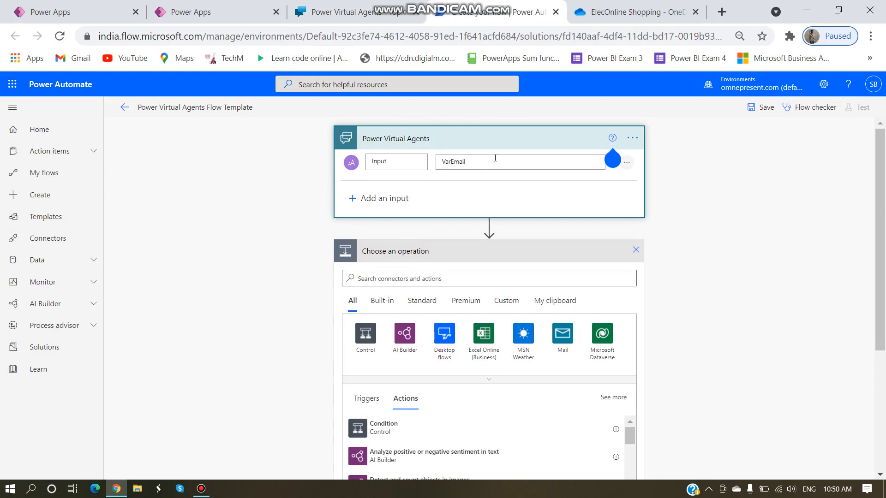
pyautogui.click(265, 181)
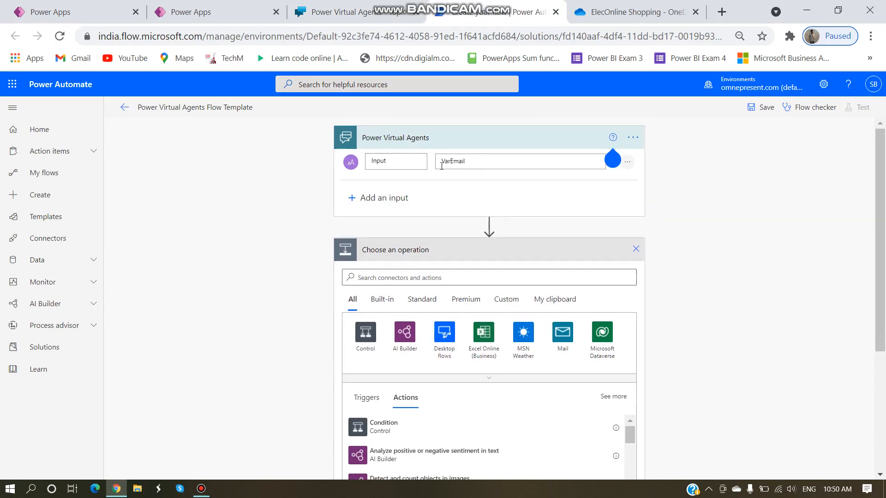
# Step: Add an Initialize variable step before the return step, then look up the ElecOnline Shopping files
pyautogui.scroll(-3, 450, 237)
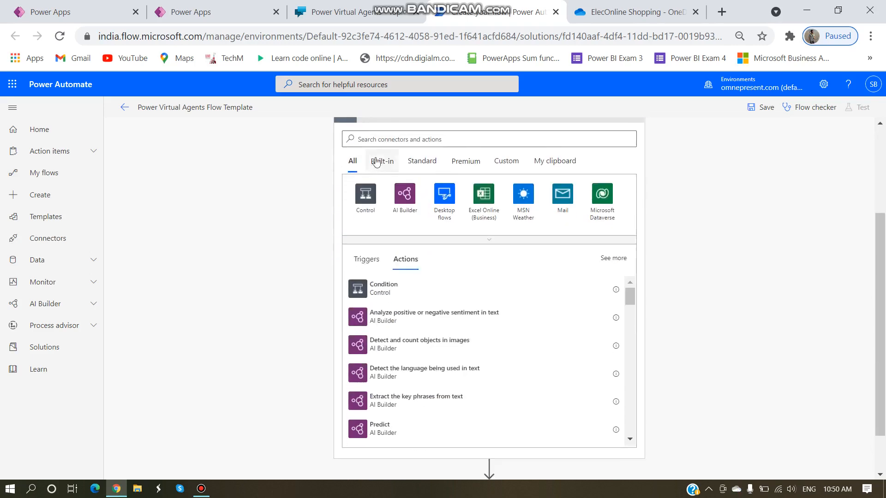
pyautogui.click(390, 145)
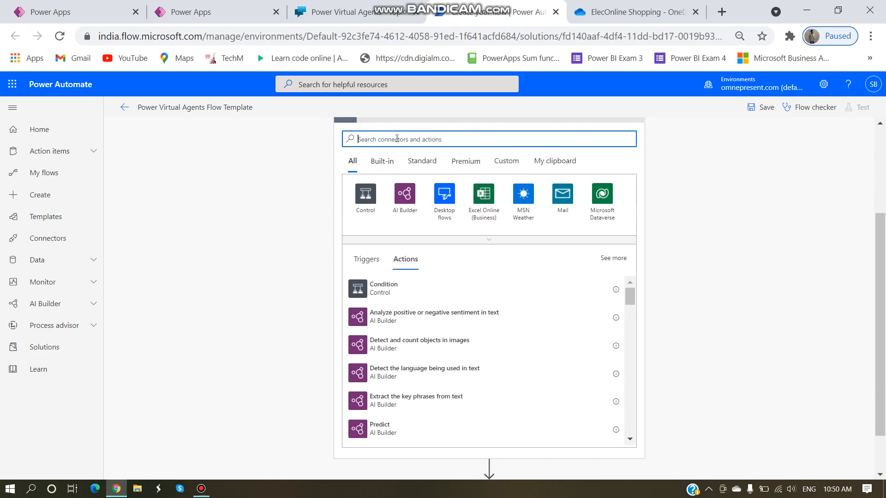
pyautogui.write('Ini')
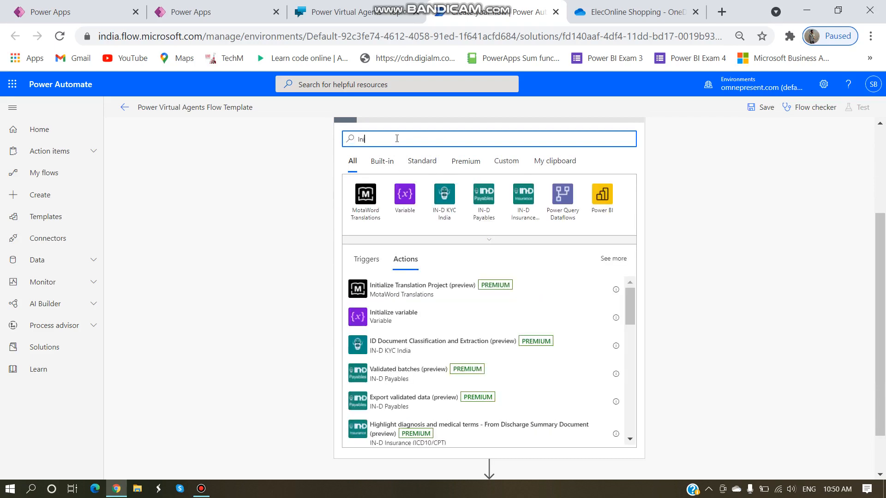
pyautogui.click(390, 320)
pyautogui.click(457, 275)
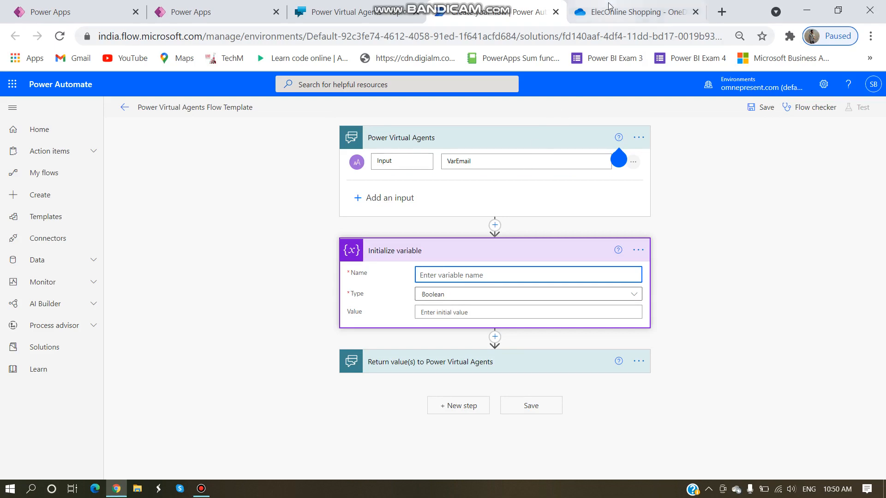
pyautogui.click(637, 12)
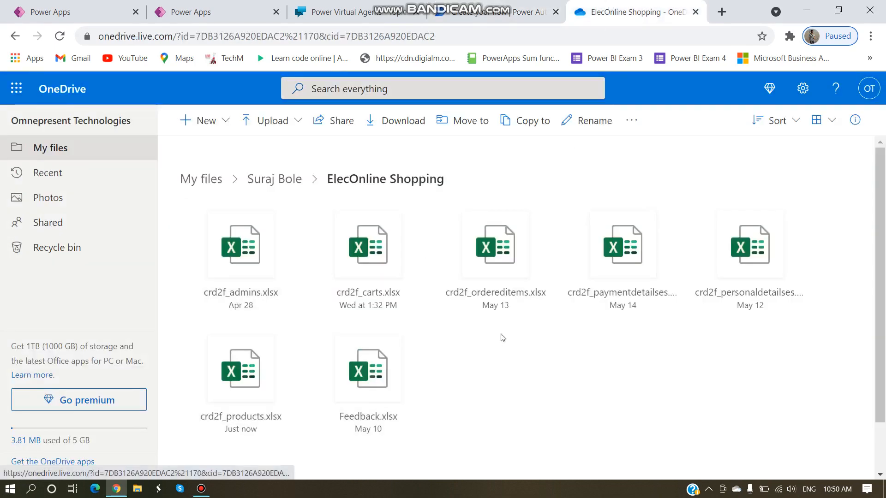
# Step: Open the crd2f_ordereditems workbook in Excel Online, then return to the flow editor
pyautogui.click(504, 294)
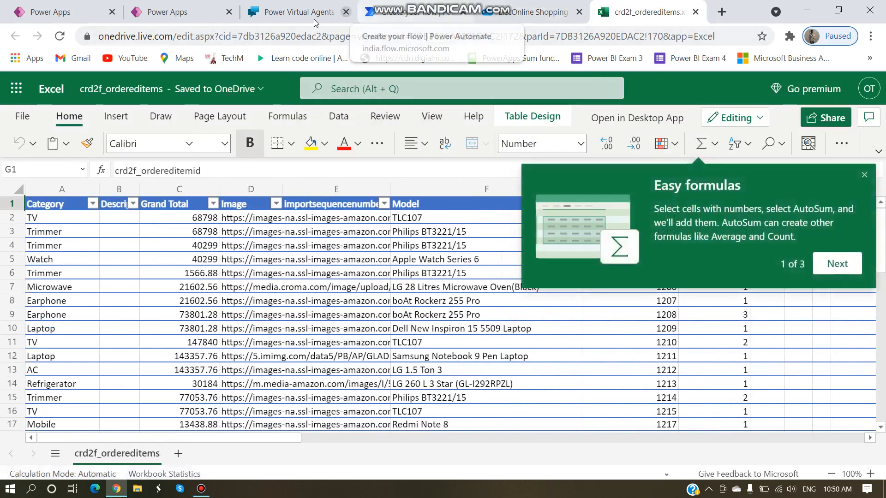
pyautogui.click(429, 20)
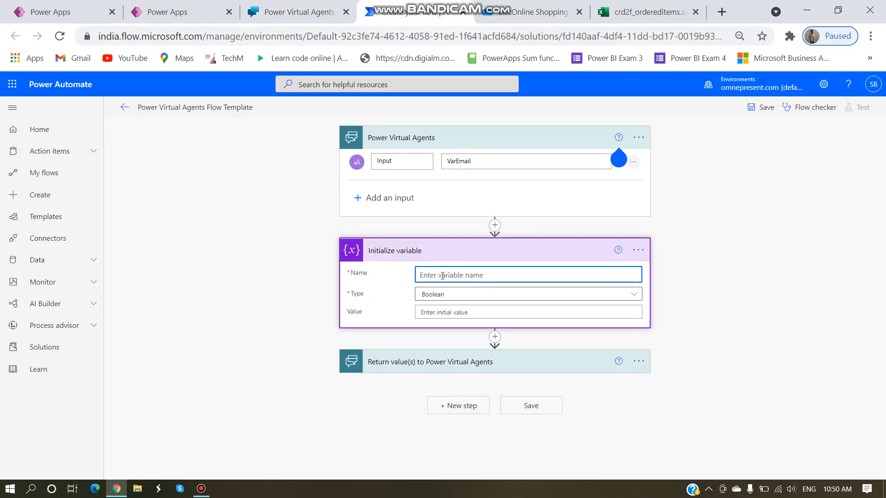
# Step: Define the String variable Deatails with the value '| Model | Date | Status |'
pyautogui.write('Deatails')
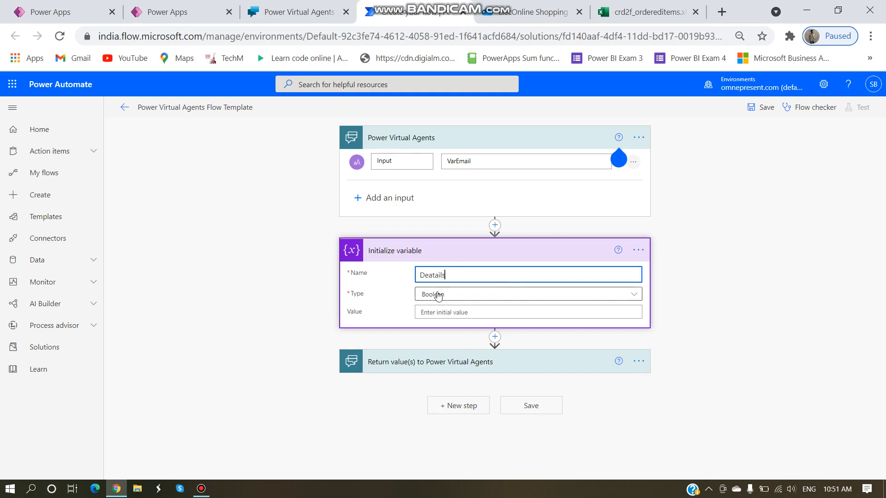
pyautogui.click(438, 296)
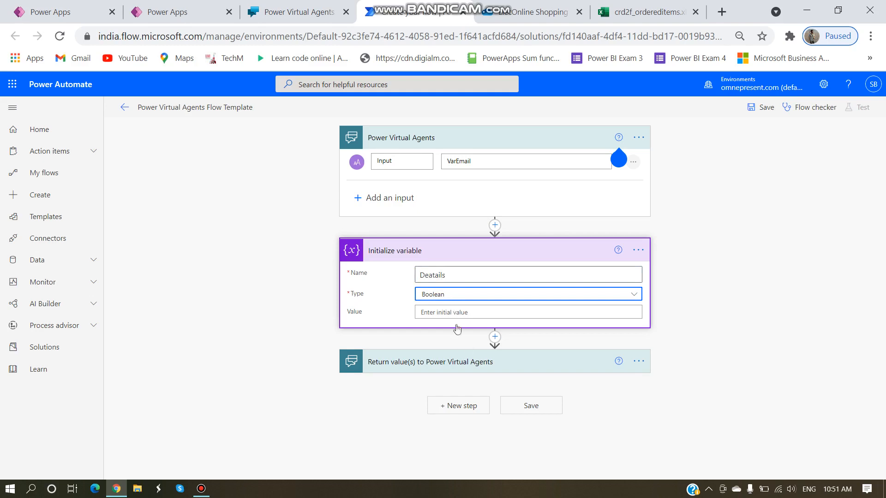
pyautogui.click(428, 367)
pyautogui.click(460, 313)
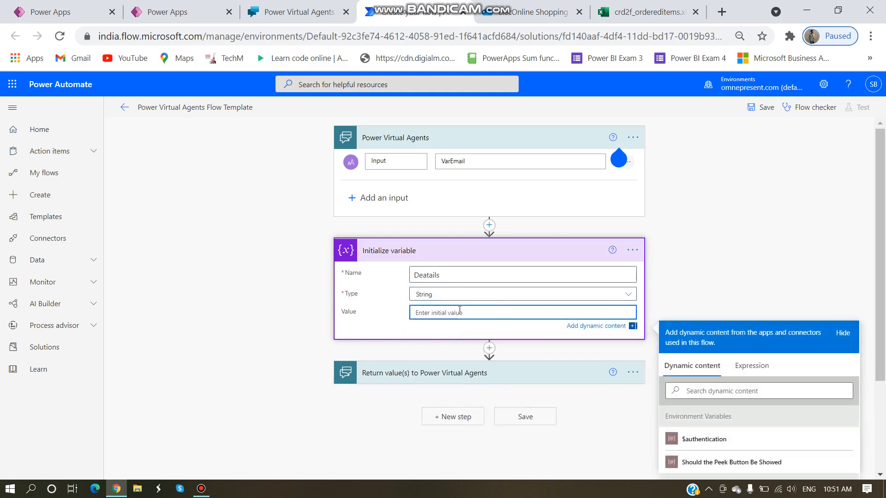
pyautogui.write('| Model | Date | Status | | :------ | :------ | :------ |')
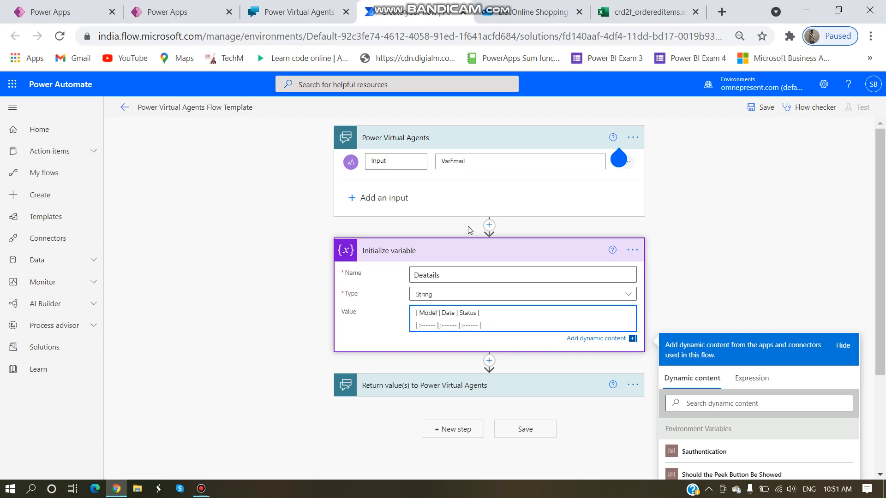
pyautogui.moveTo(481, 325); pyautogui.dragTo(416, 312)
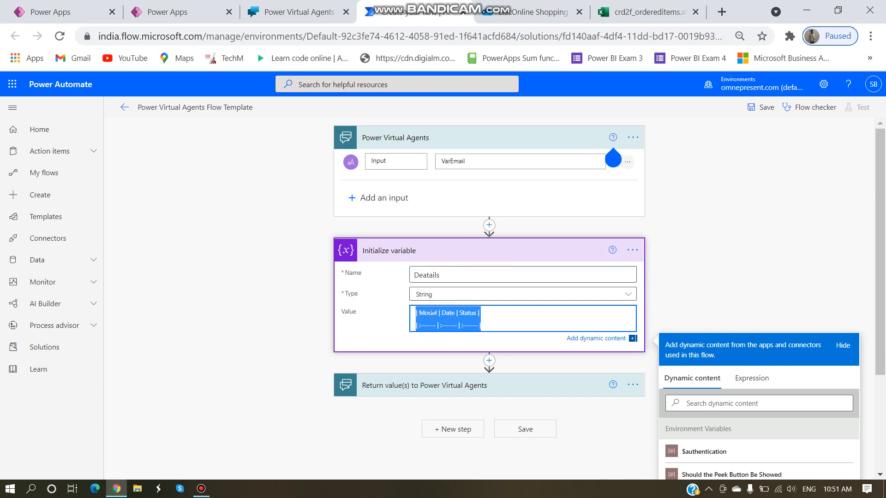
pyautogui.click(486, 327)
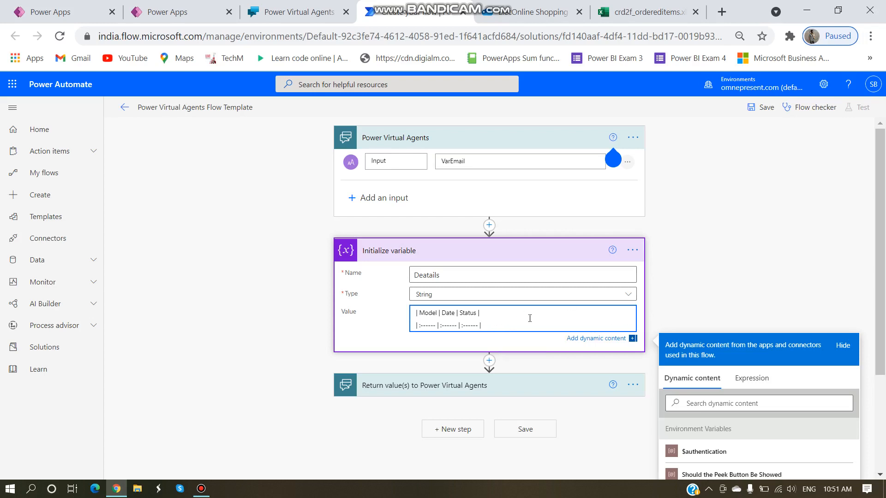
pyautogui.scroll(-3, 472, 310)
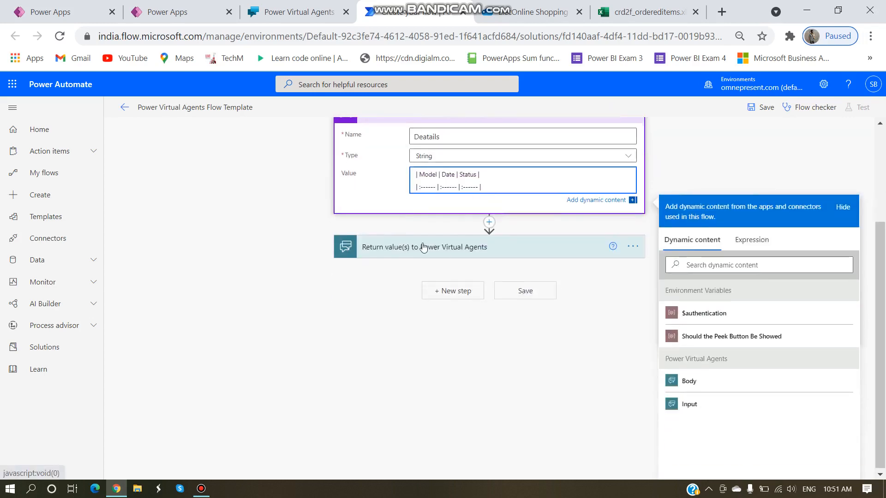
pyautogui.click(489, 226)
pyautogui.scroll(3, 489, 226)
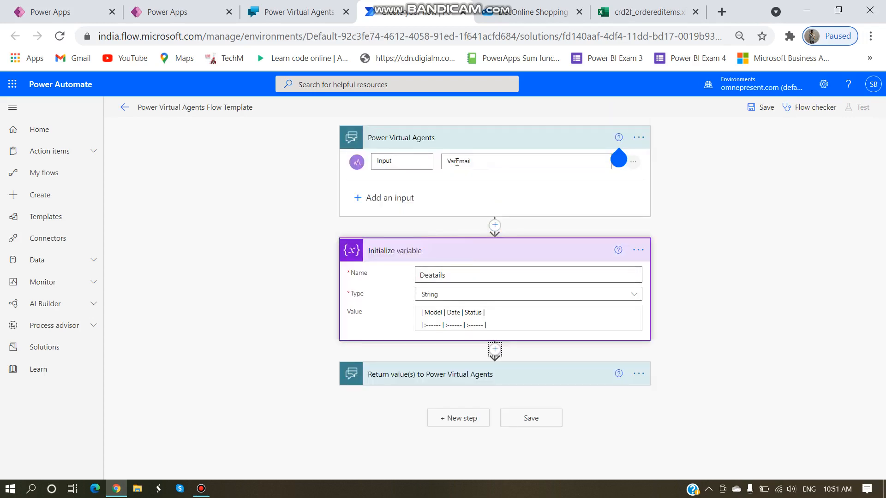
# Step: Add an Excel Online (OneDrive) List rows present in a table action after Initialize variable
pyautogui.click(495, 350)
pyautogui.click(484, 367)
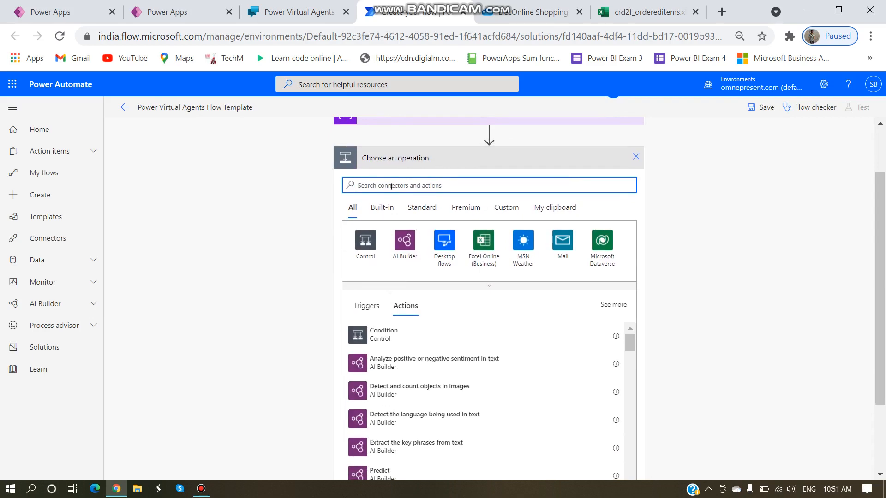
pyautogui.write('Ex')
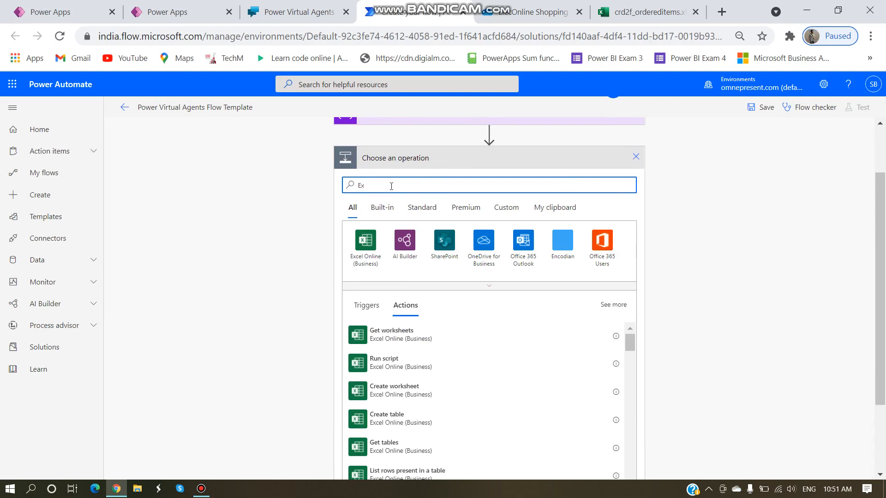
pyautogui.write('c')
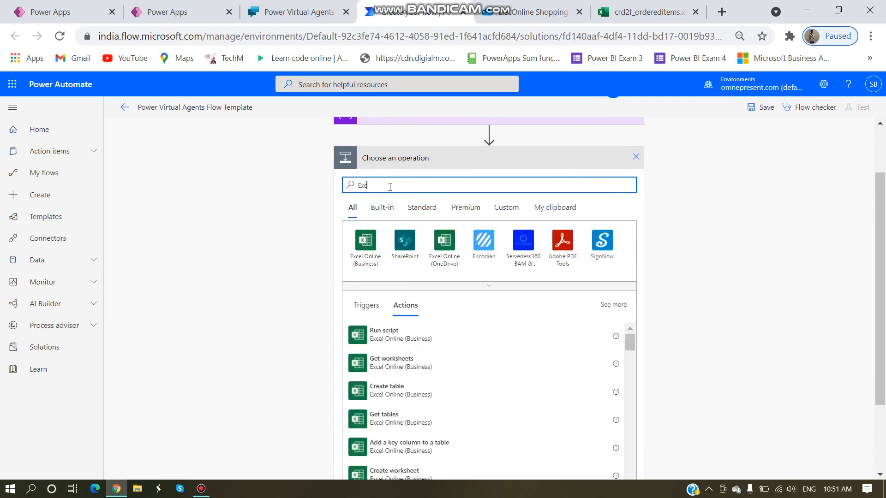
pyautogui.click(450, 257)
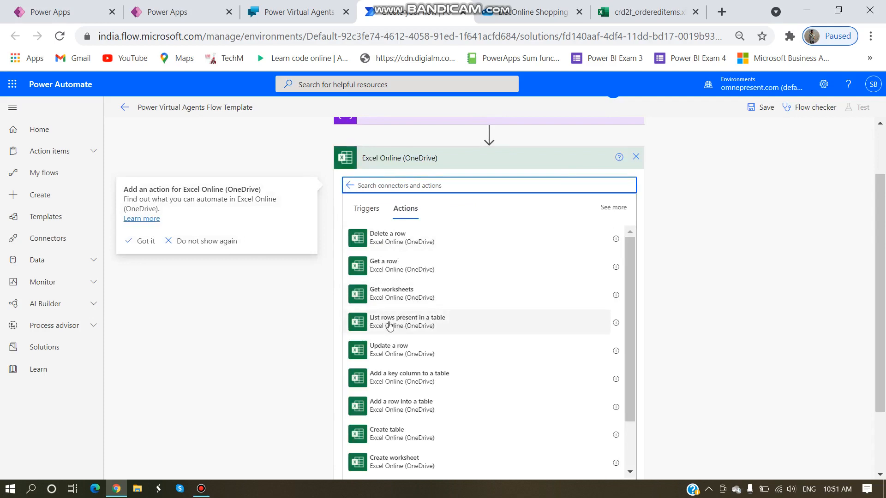
pyautogui.click(390, 326)
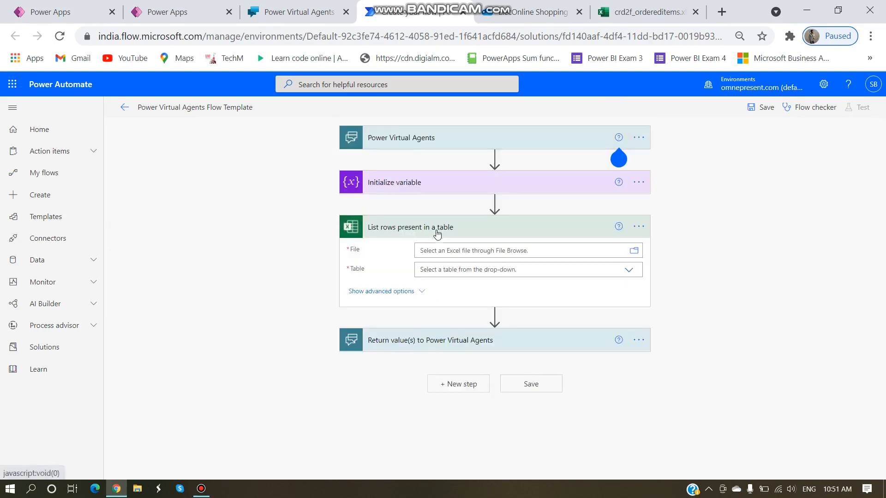
pyautogui.click(438, 250)
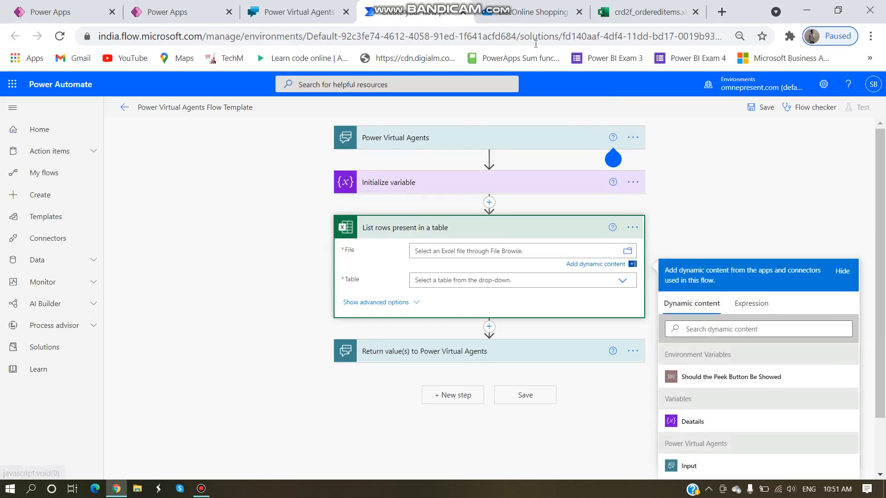
pyautogui.click(509, 18)
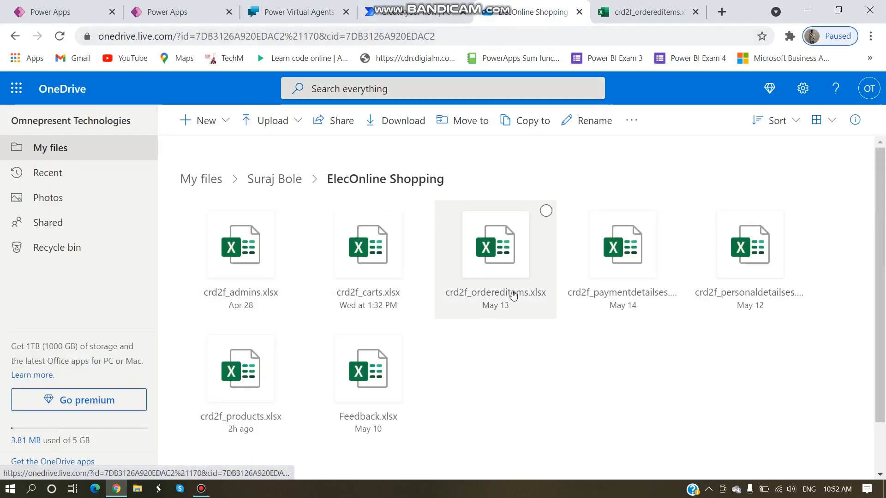
# Step: Go back to the flow editor after checking the ElecOnline Shopping folder in OneDrive
pyautogui.click(409, 16)
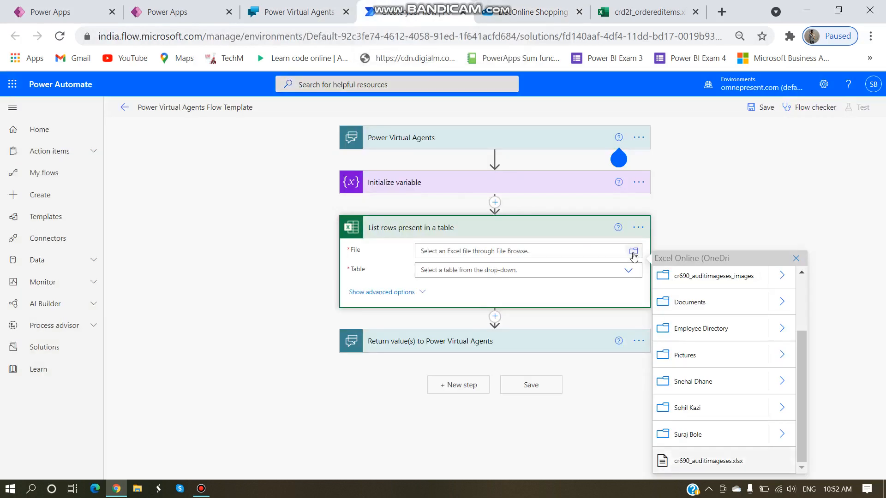
# Step: Point List rows at ElecOnline Shopping/crd2f_ordereditems.xlsx, table Ordered_Items, and show advanced options
pyautogui.click(783, 436)
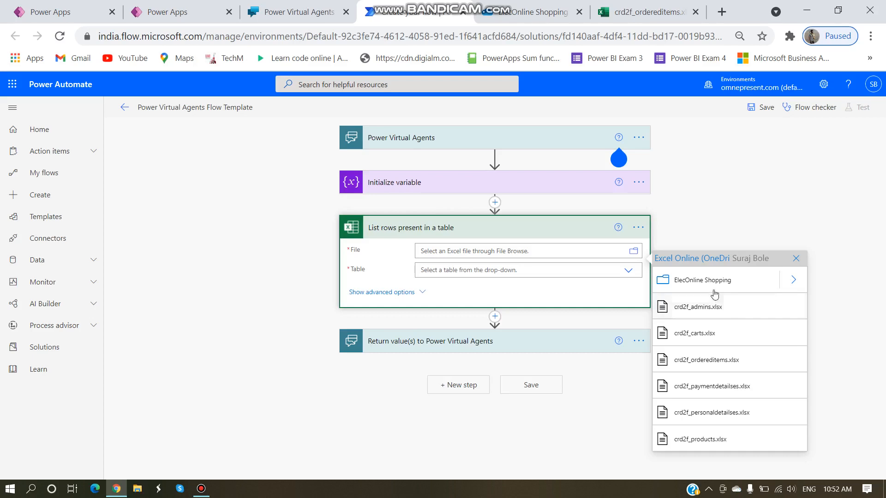
pyautogui.click(793, 281)
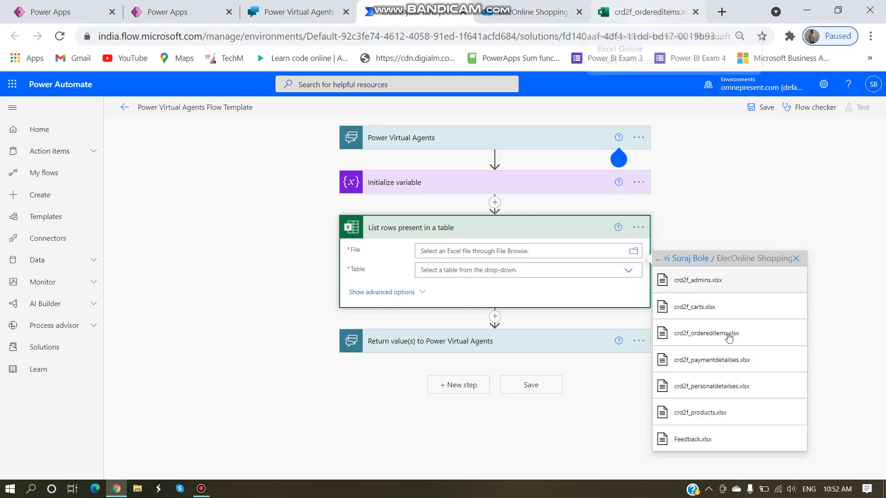
pyautogui.click(698, 336)
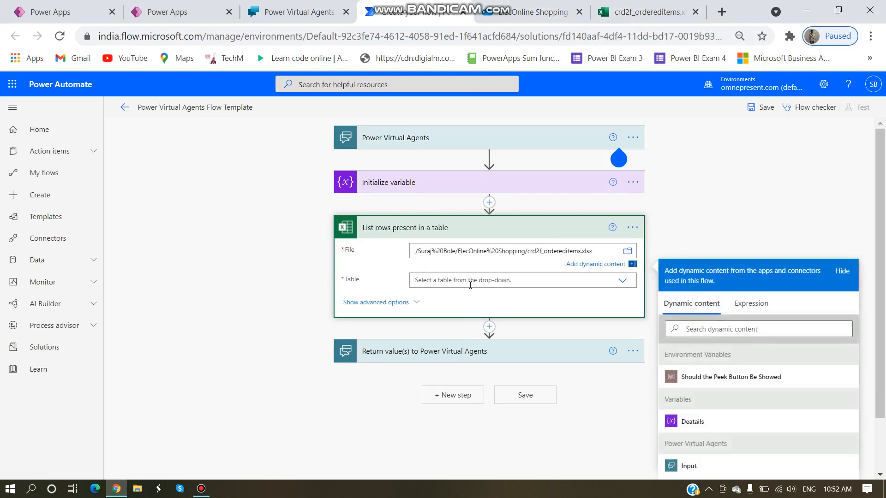
pyautogui.click(635, 285)
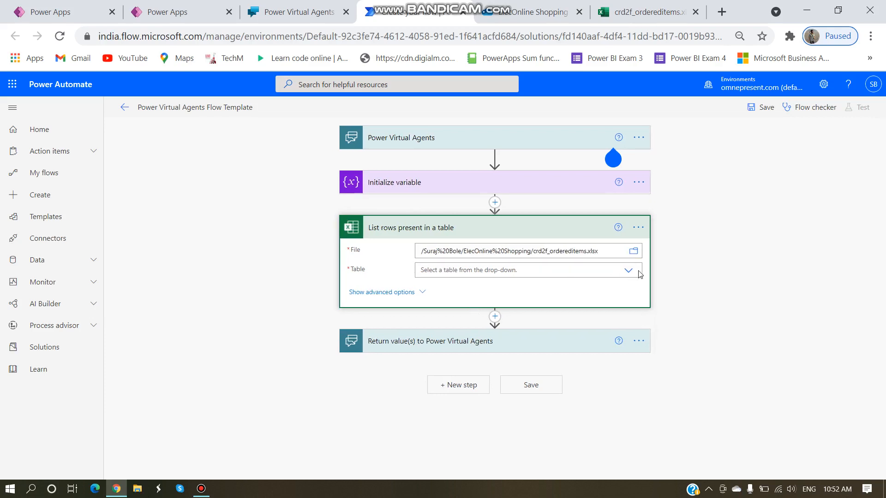
pyautogui.click(628, 272)
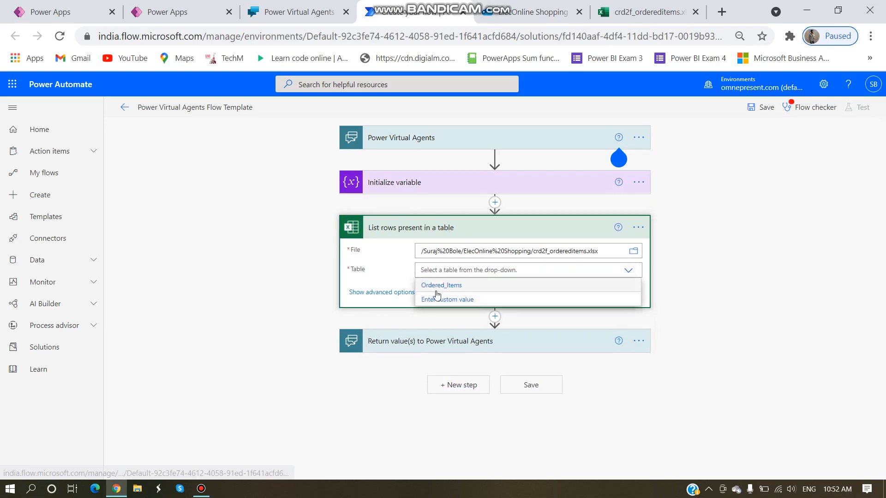
pyautogui.click(440, 287)
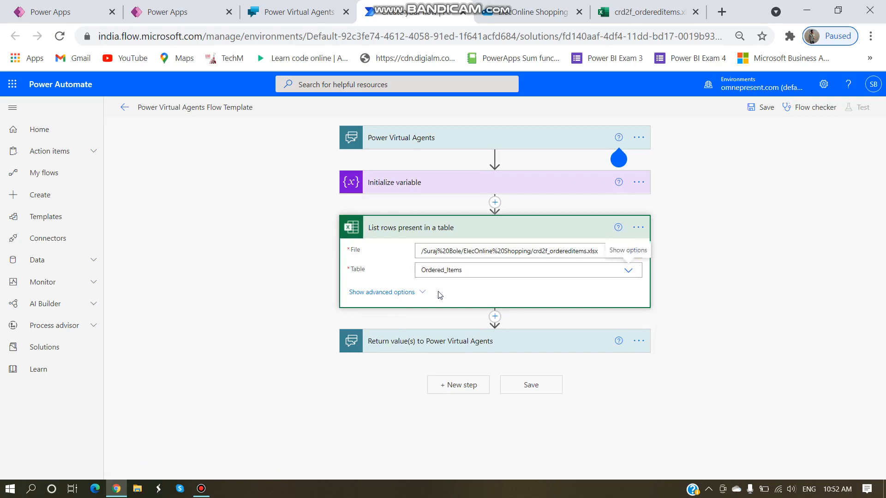
pyautogui.click(403, 293)
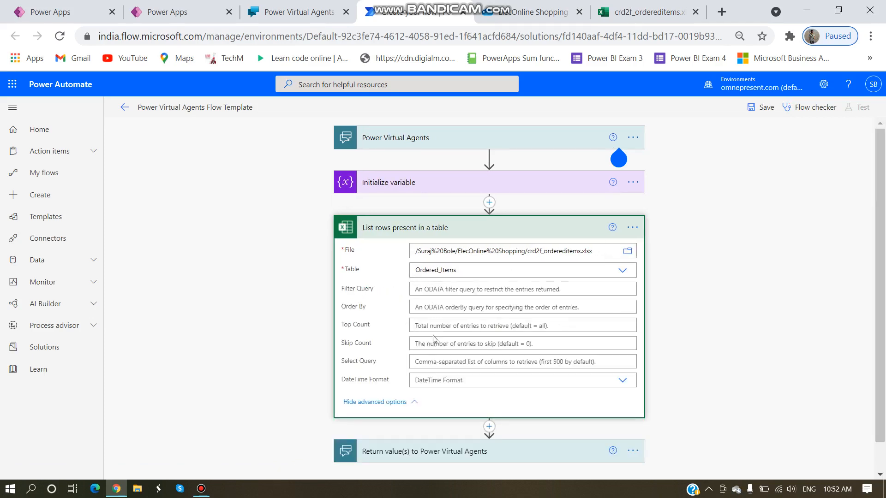
# Step: Start the Filter Query with Userid, then bring up the crd2f_ordereditems spreadsheet to check its columns
pyautogui.click(434, 287)
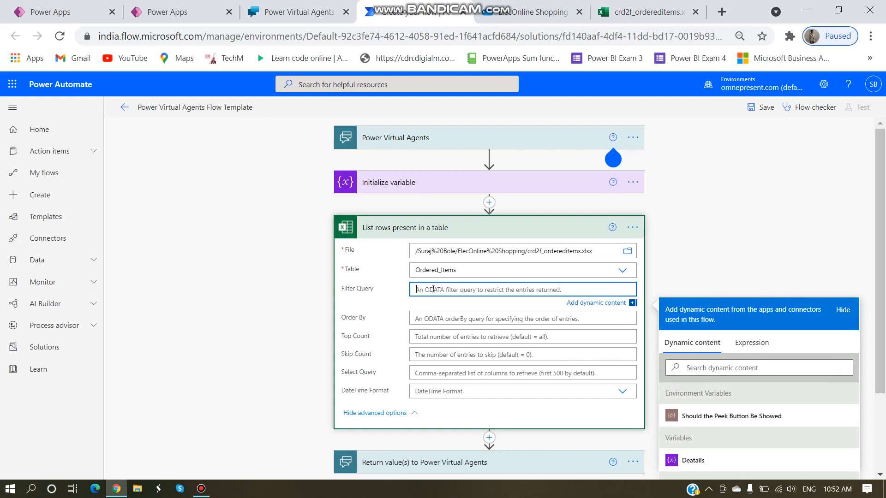
pyautogui.write('Userid')
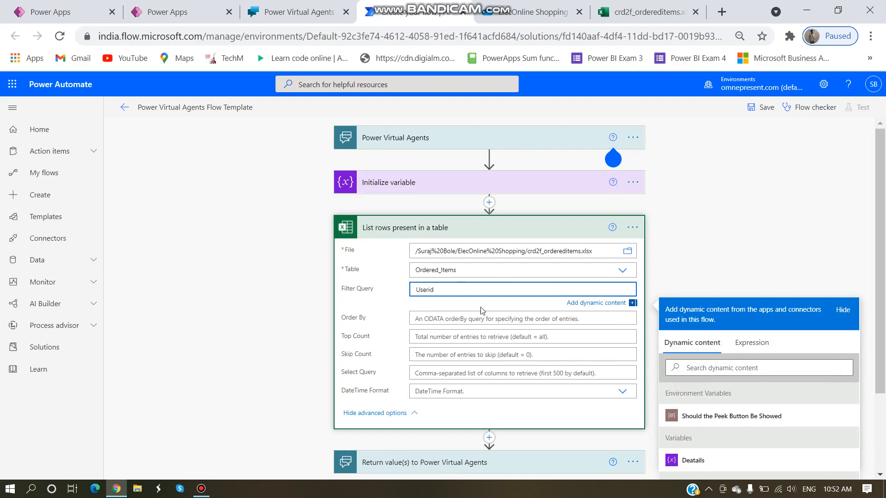
pyautogui.click(632, 18)
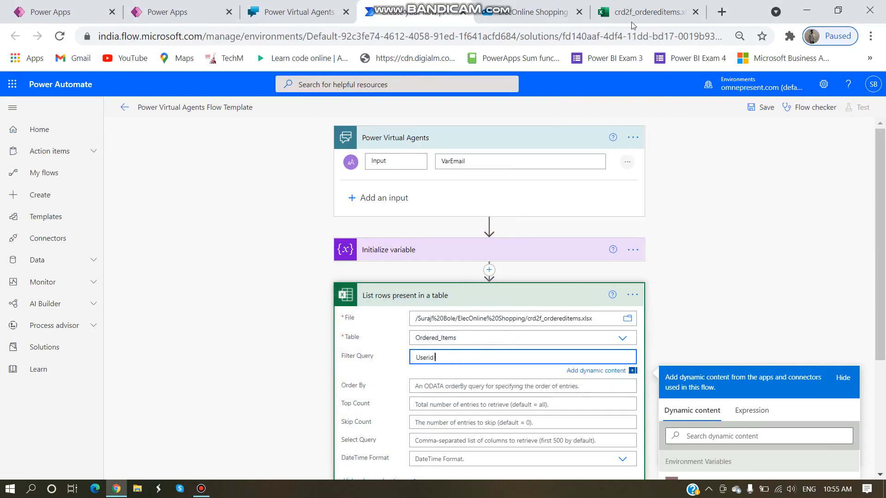
pyautogui.click(632, 21)
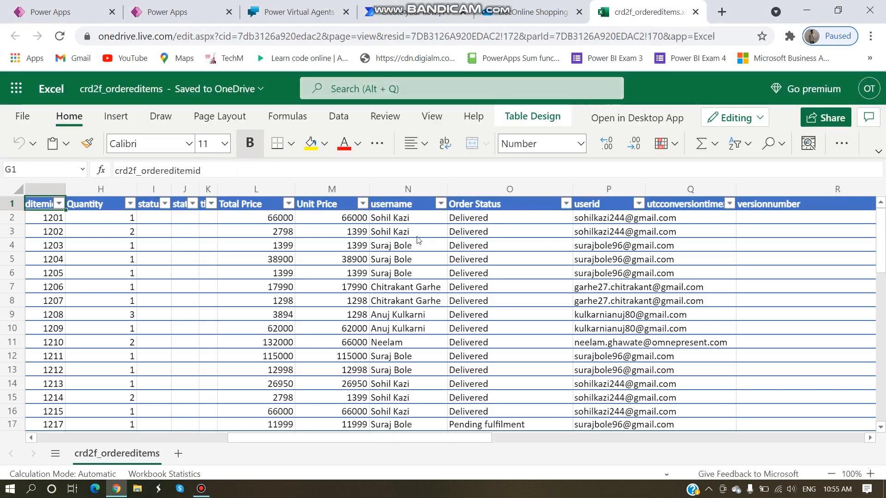
# Step: Scroll the spreadsheet to view the userid column, then return to the flow's Filter Query
pyautogui.moveTo(378, 440); pyautogui.dragTo(455, 441)
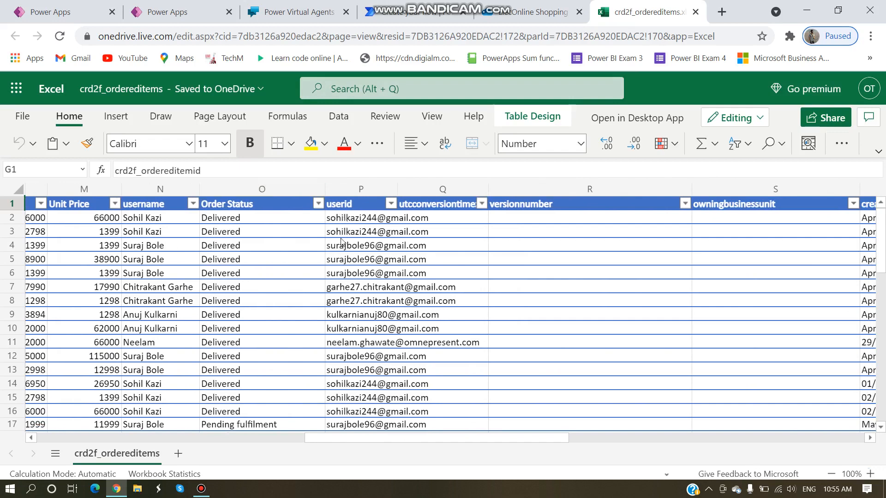
pyautogui.click(412, 20)
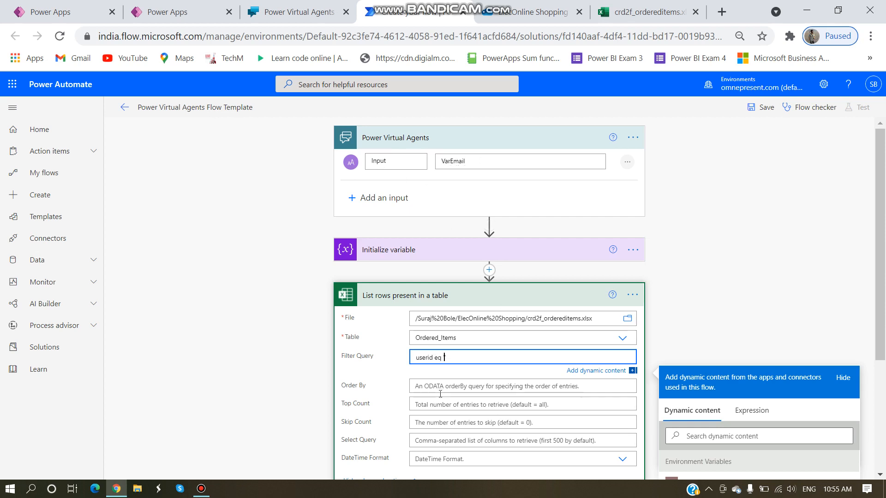
# Step: Complete the Filter Query as userid eq 'Input' using the bot's Input token
pyautogui.scroll(-4, 692, 406)
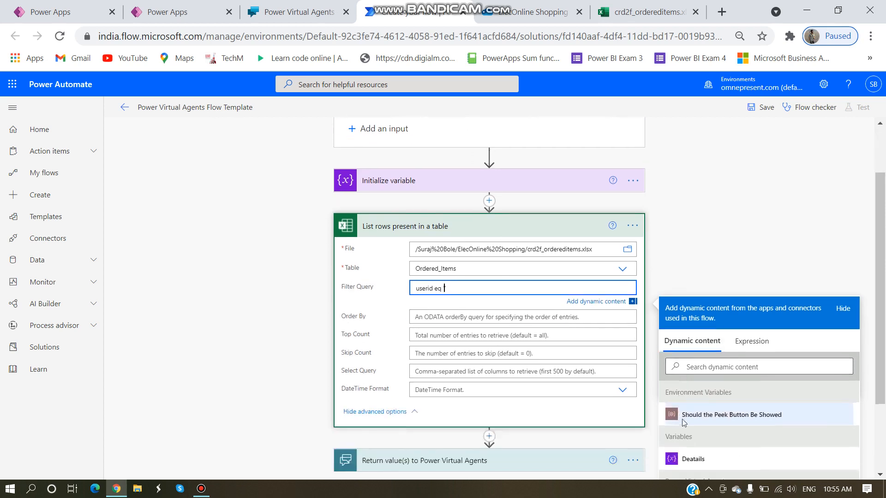
pyautogui.click(689, 403)
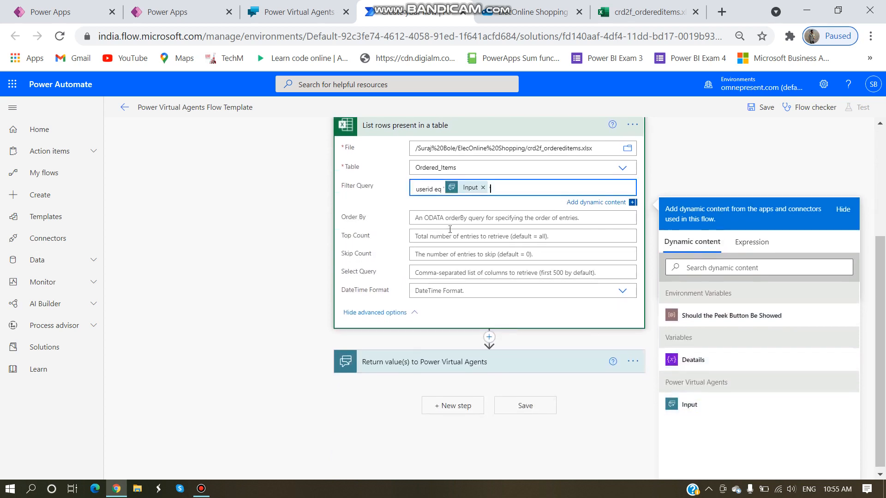
pyautogui.write("'")
pyautogui.scroll(2, 450, 229)
pyautogui.scroll(3, 413, 249)
pyautogui.scroll(-2, 413, 249)
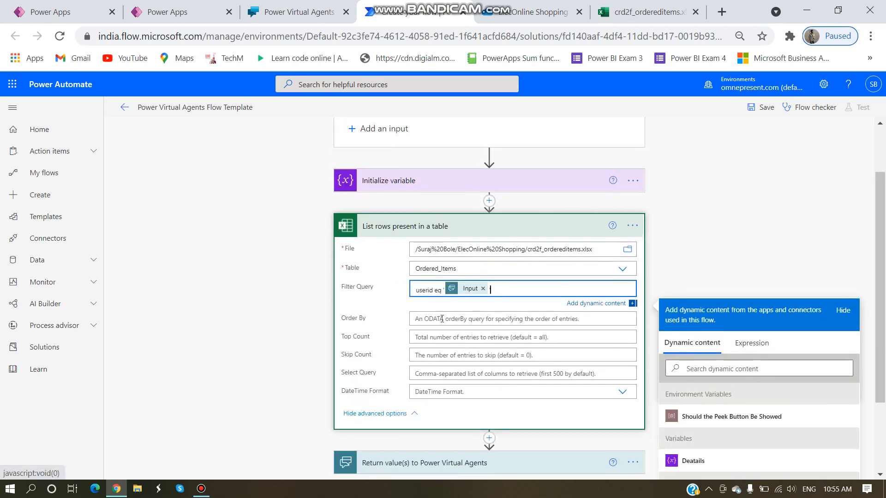
pyautogui.click(522, 319)
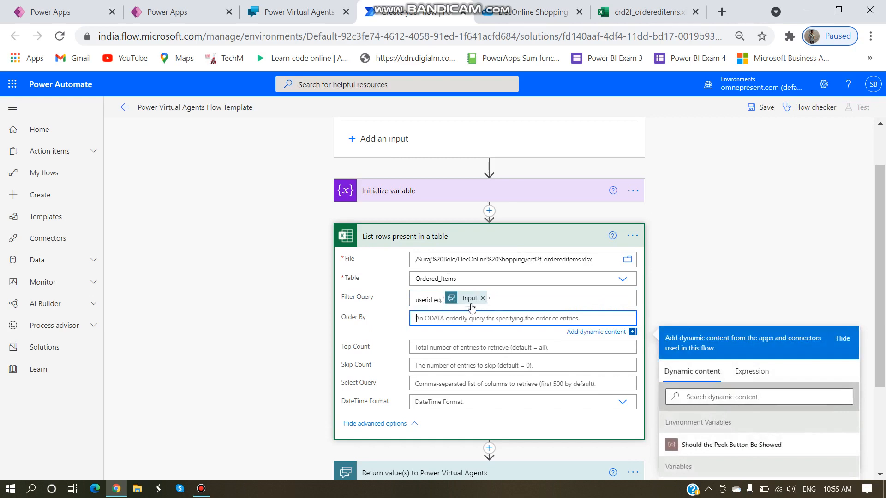
pyautogui.scroll(1, 408, 187)
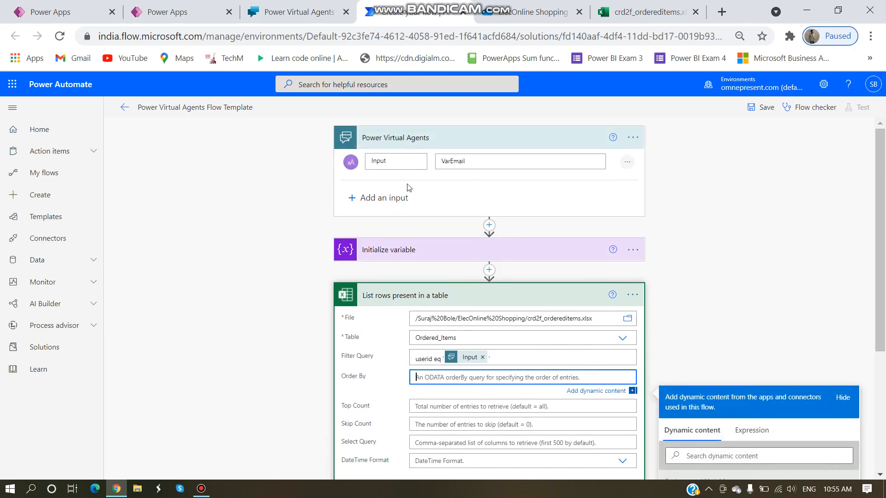
# Step: Recheck the userid column in the spreadsheet, then collapse the List rows step
pyautogui.click(646, 12)
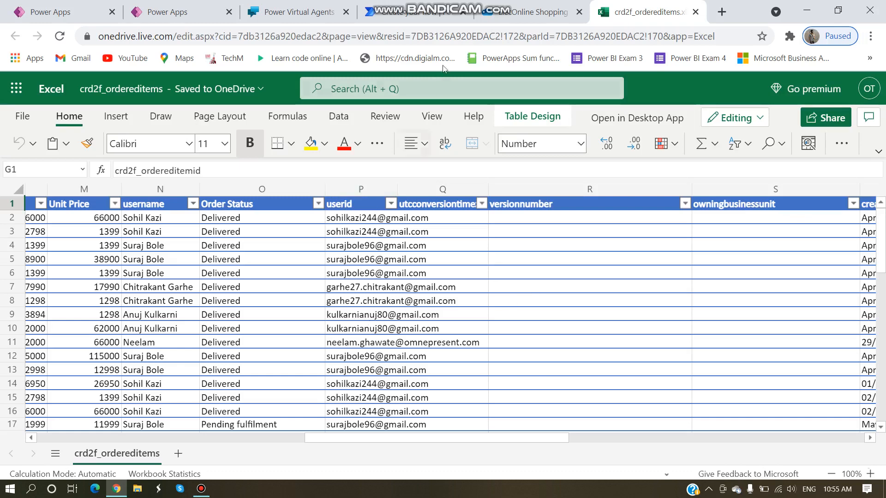
pyautogui.click(415, 12)
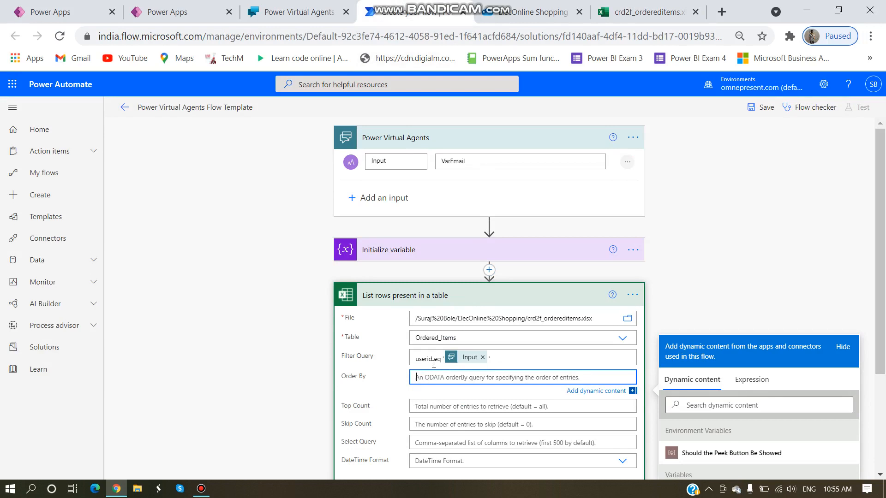
pyautogui.scroll(-1, 427, 277)
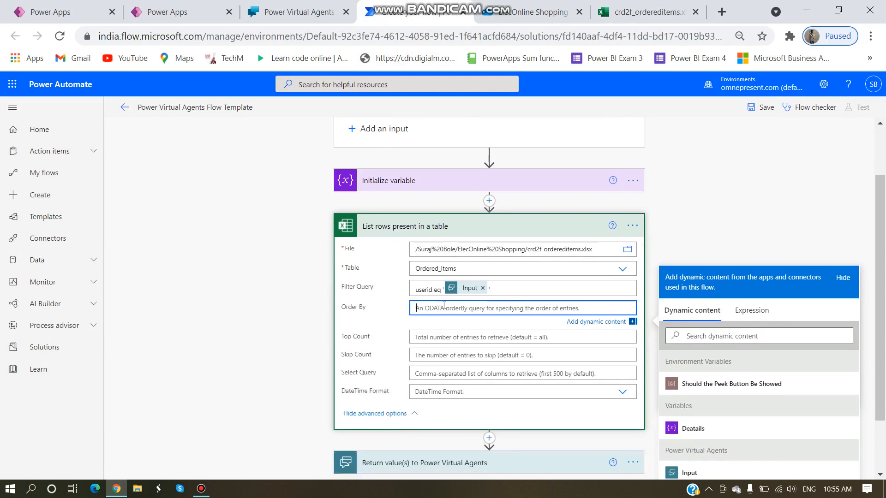
pyautogui.click(422, 227)
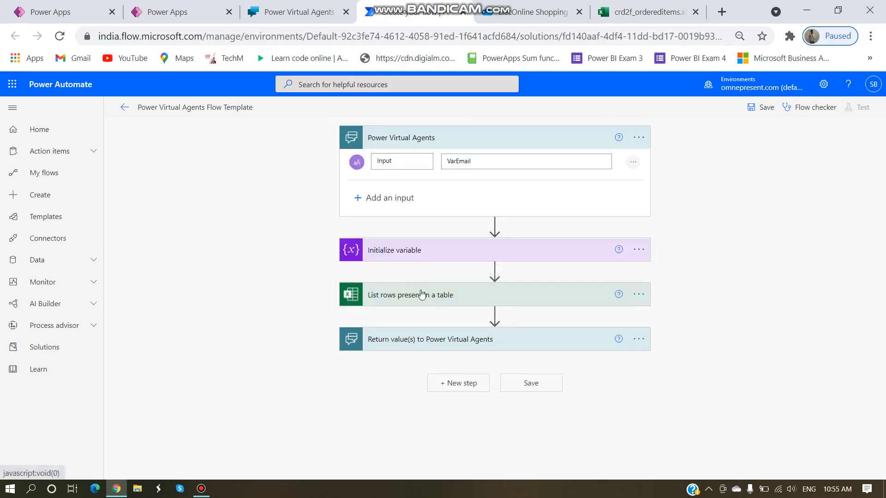
pyautogui.click(422, 303)
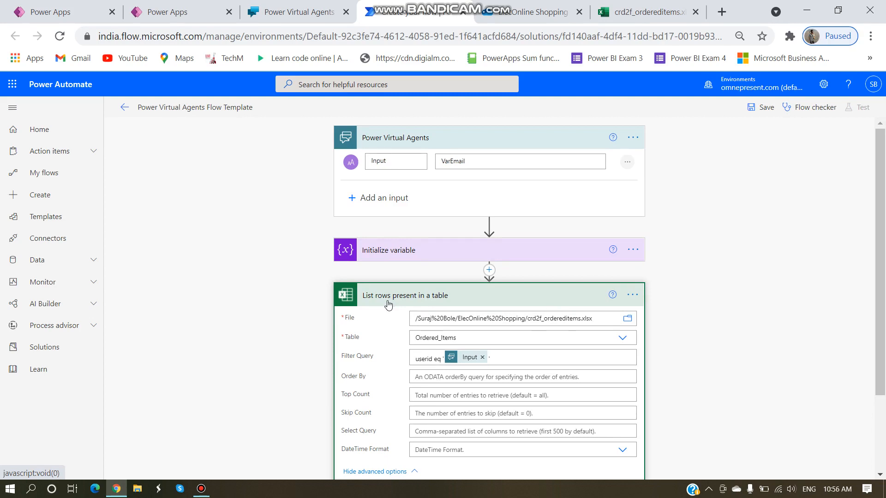
pyautogui.scroll(-2, 390, 304)
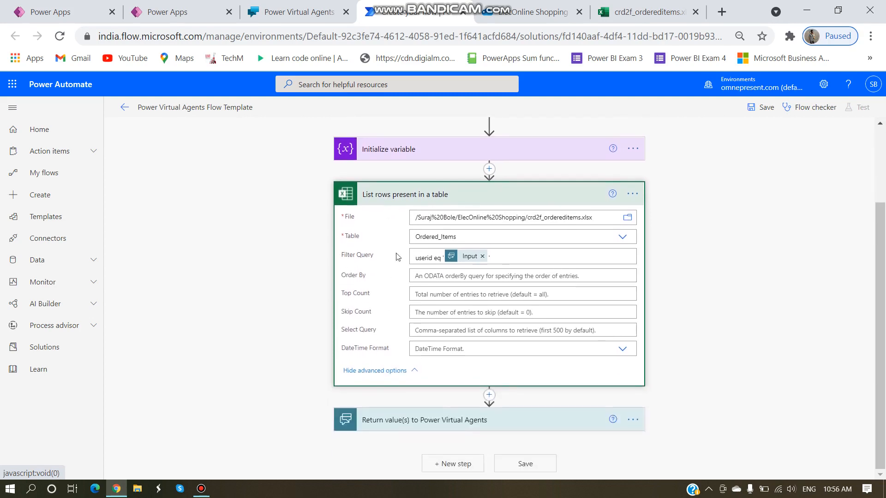
pyautogui.click(389, 302)
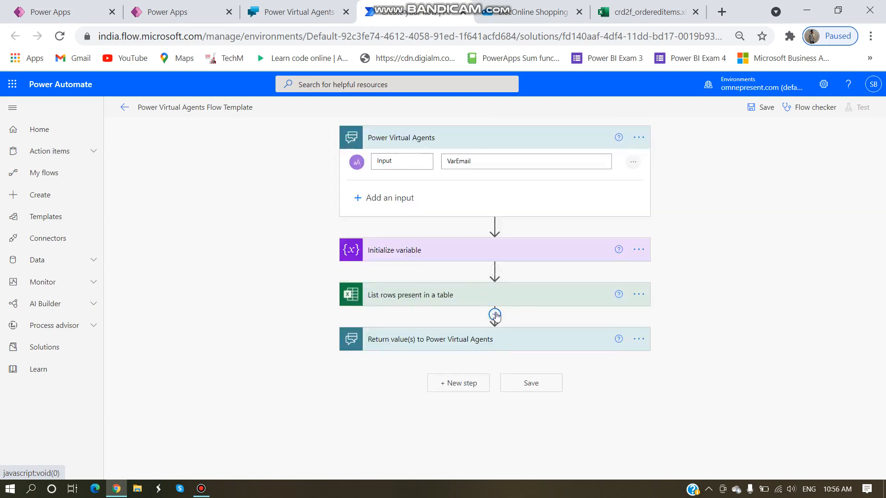
# Step: Insert an Apply to each loop between List rows and Return value
pyautogui.click(494, 314)
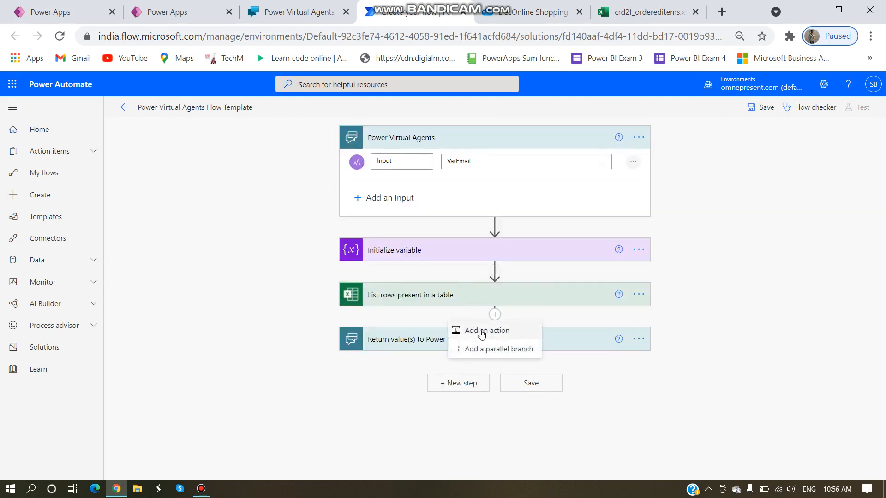
pyautogui.click(482, 332)
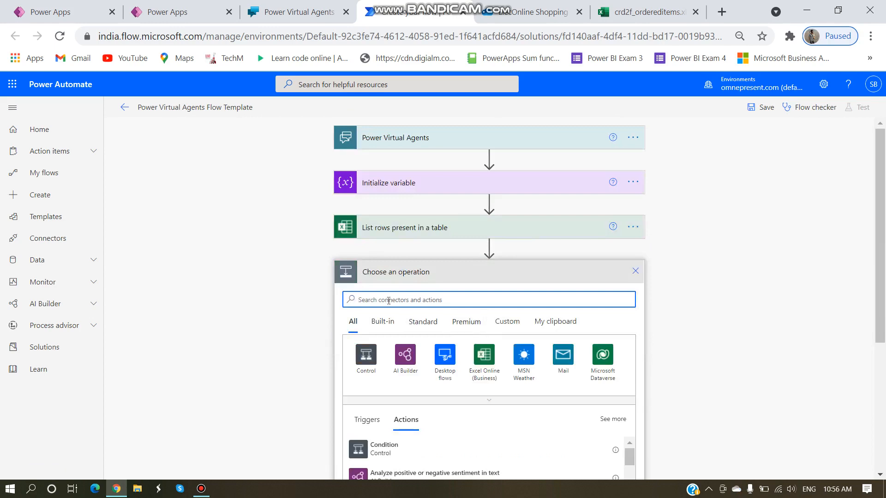
pyautogui.write('a')
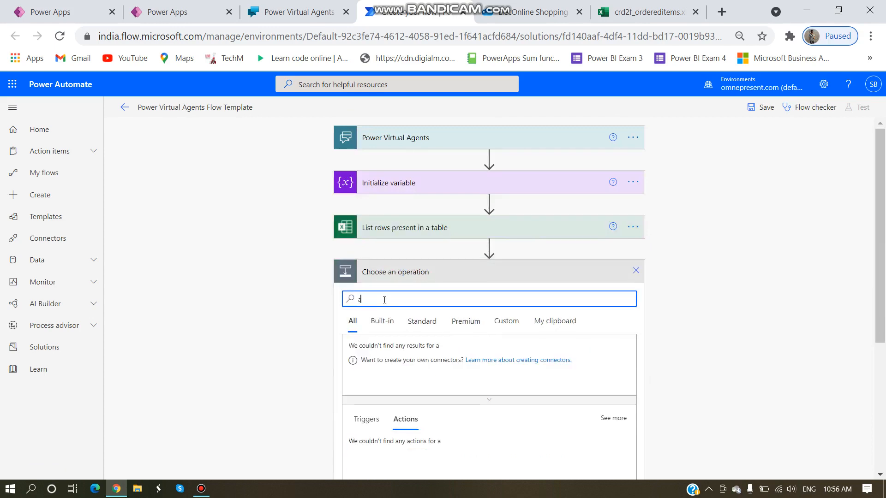
pyautogui.write('pply to e')
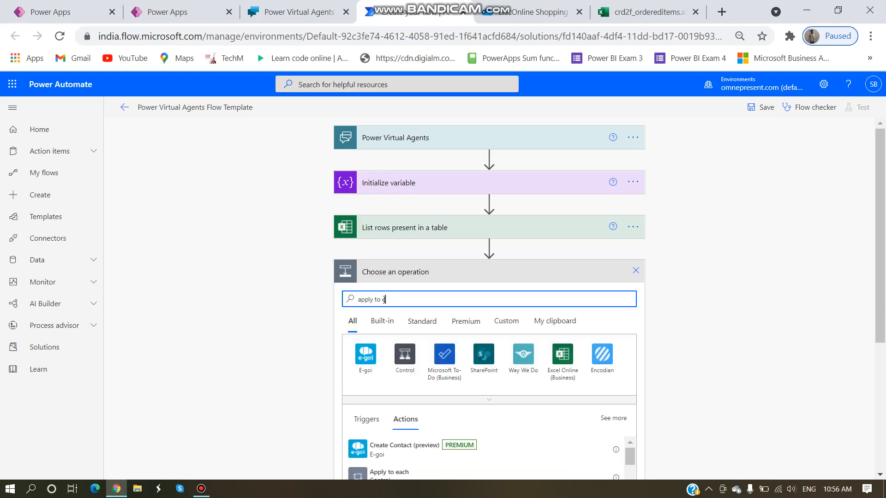
pyautogui.scroll(-2, 390, 396)
pyautogui.click(390, 401)
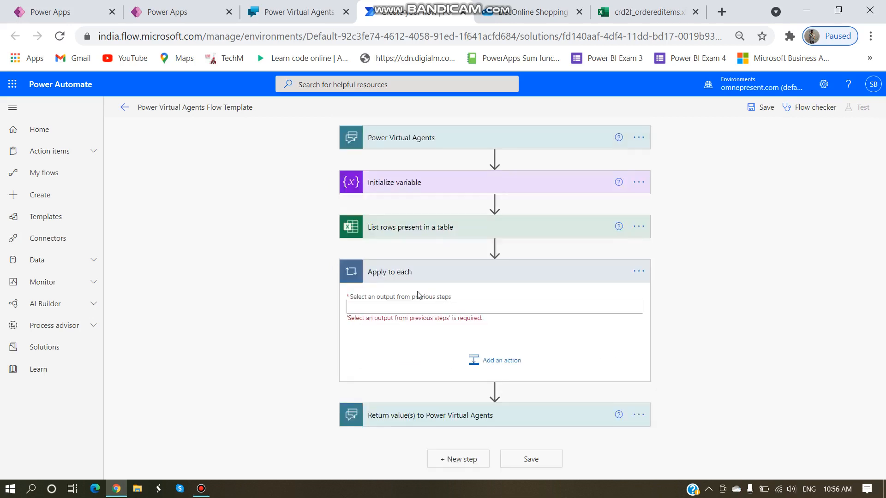
# Step: Set the loop to iterate over the List rows value output
pyautogui.click(380, 308)
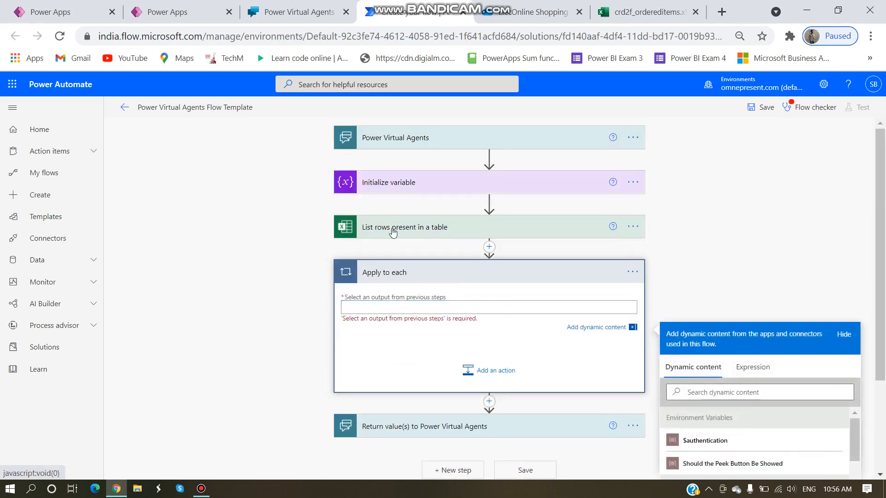
pyautogui.click(394, 231)
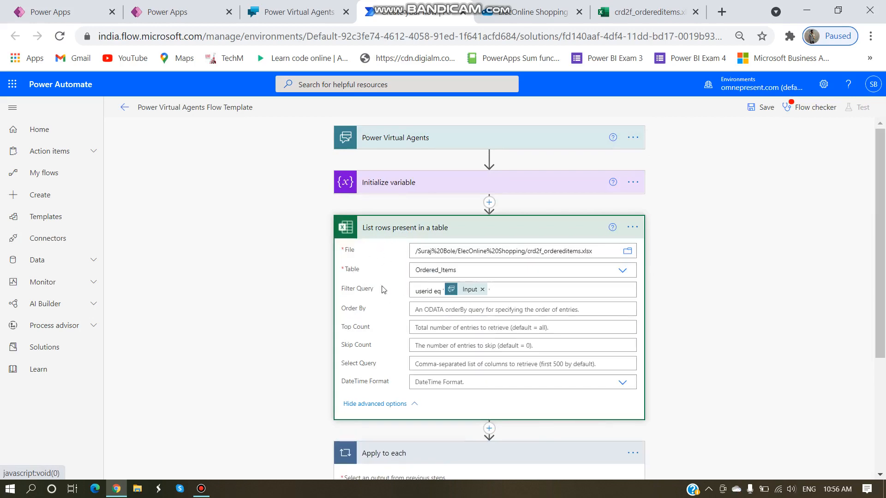
pyautogui.scroll(-3, 378, 355)
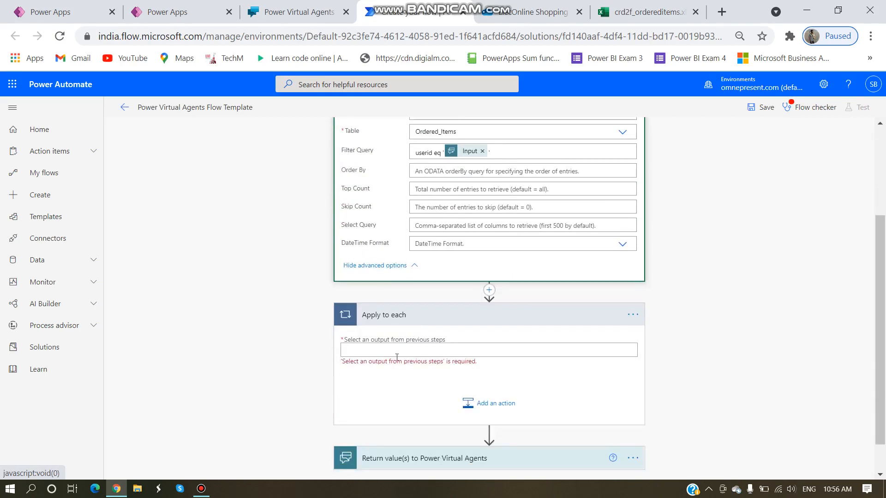
pyautogui.click(391, 351)
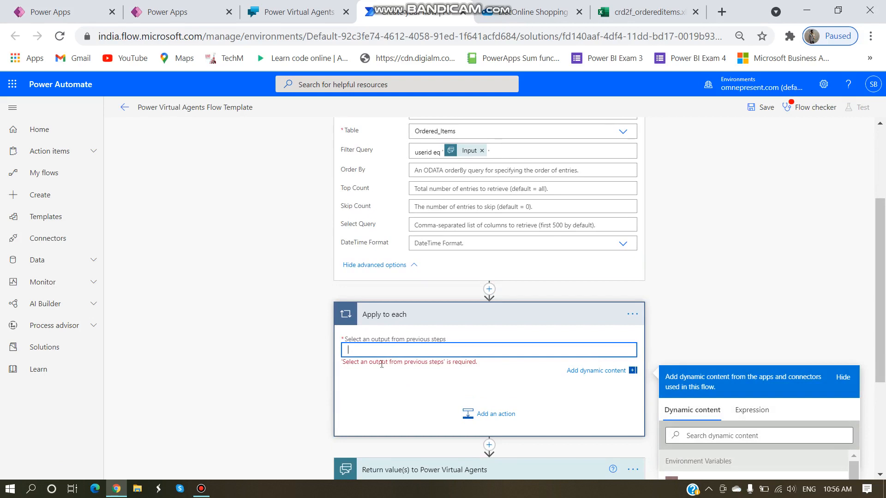
pyautogui.scroll(-3, 681, 317)
pyautogui.scroll(-2, 690, 394)
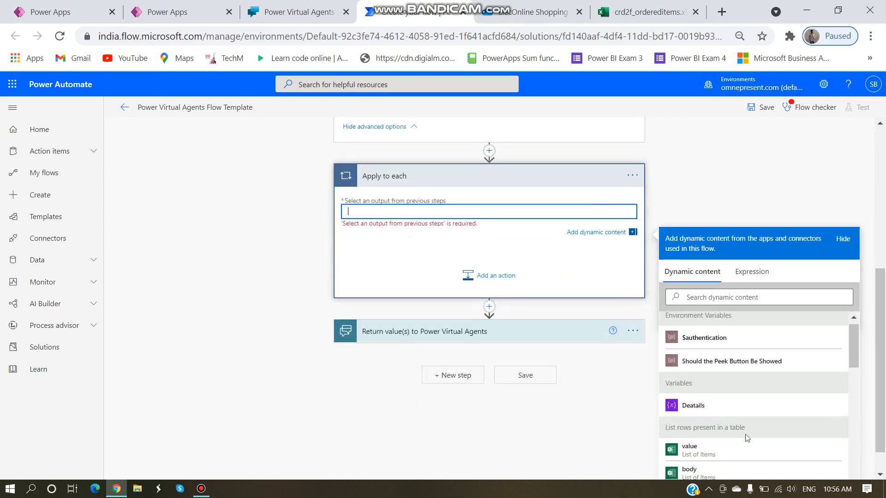
pyautogui.click(689, 390)
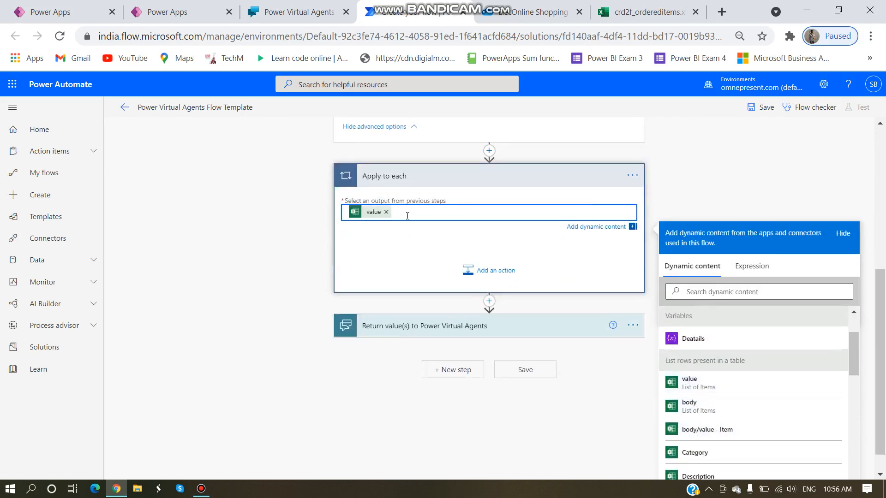
pyautogui.scroll(4, 466, 238)
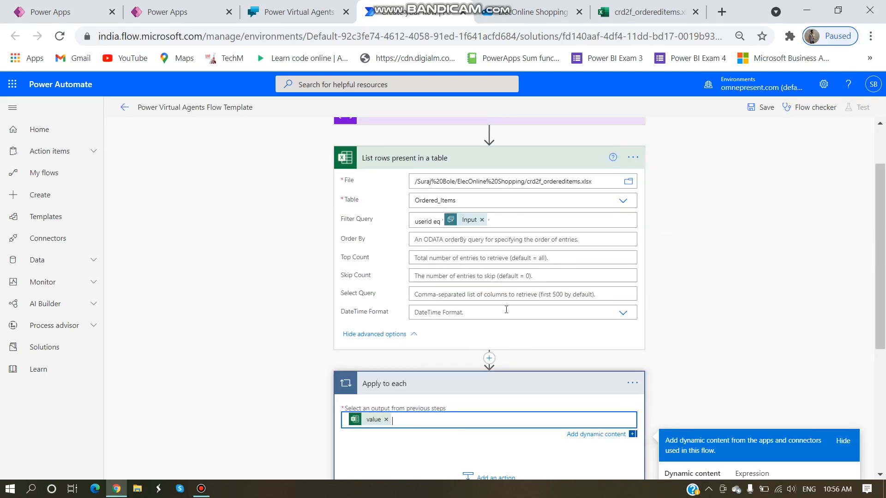
pyautogui.scroll(-2, 506, 309)
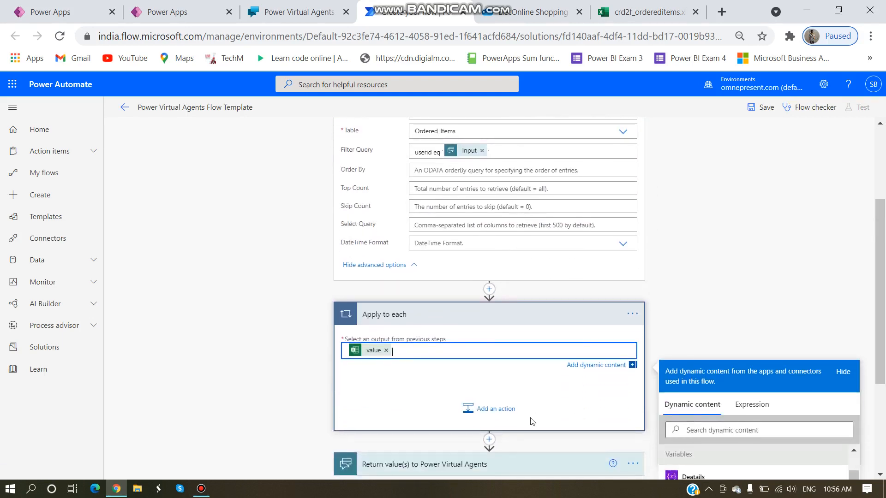
# Step: Add an Append to string variable action inside the loop, targeting the Deatails variable
pyautogui.click(488, 408)
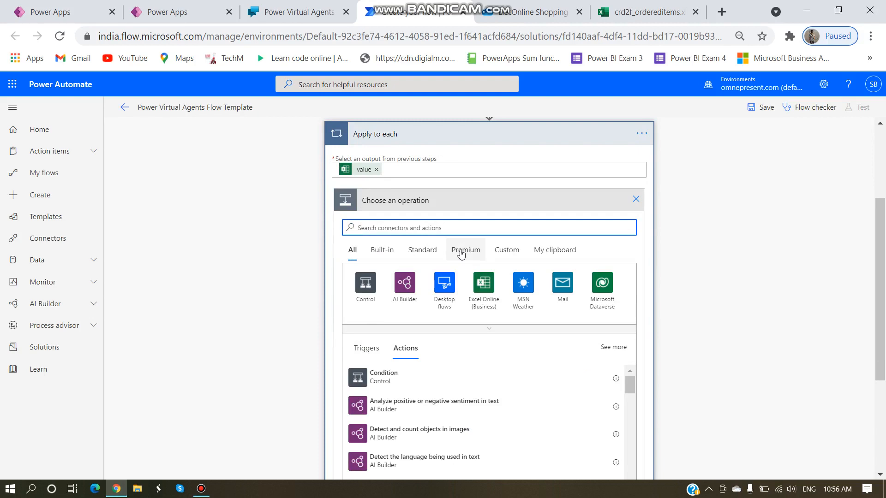
pyautogui.write('appen')
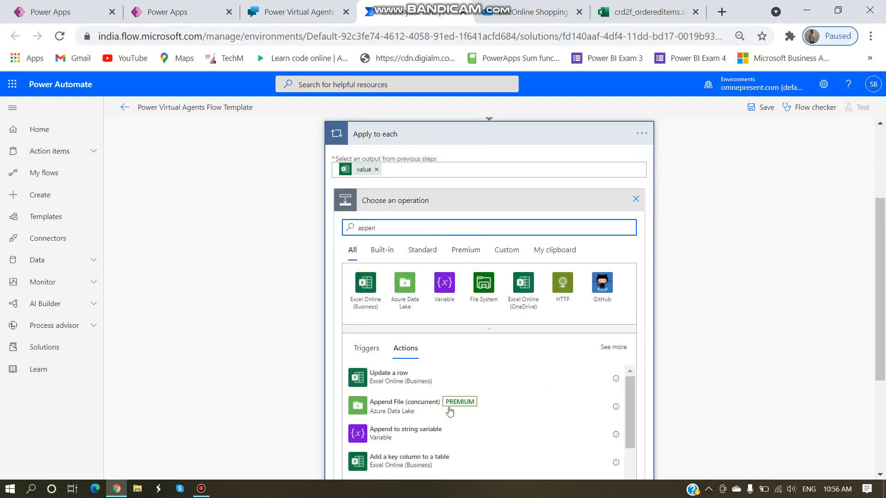
pyautogui.click(446, 433)
pyautogui.click(450, 295)
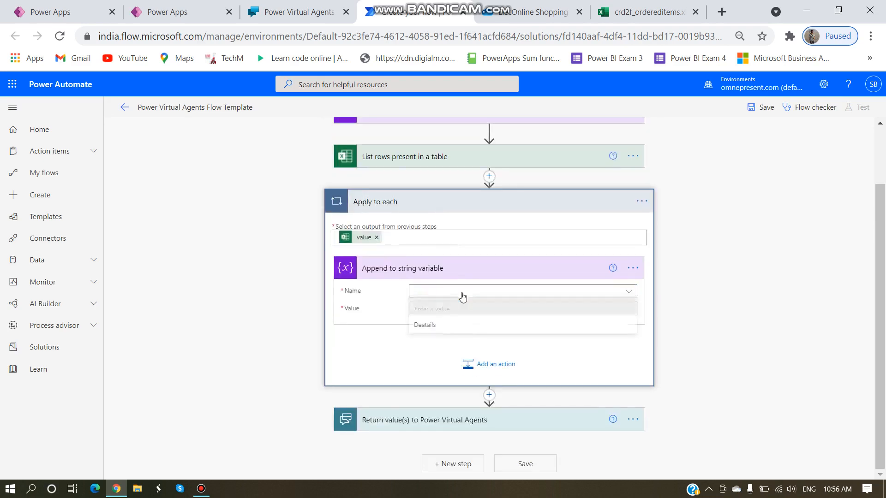
pyautogui.click(431, 328)
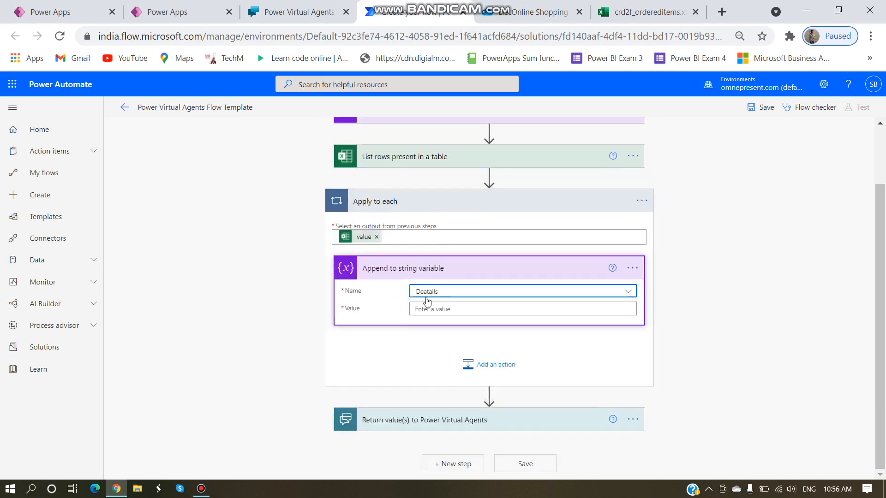
# Step: Insert the Model field as the first part of the appended value
pyautogui.scroll(2, 463, 269)
pyautogui.click(417, 187)
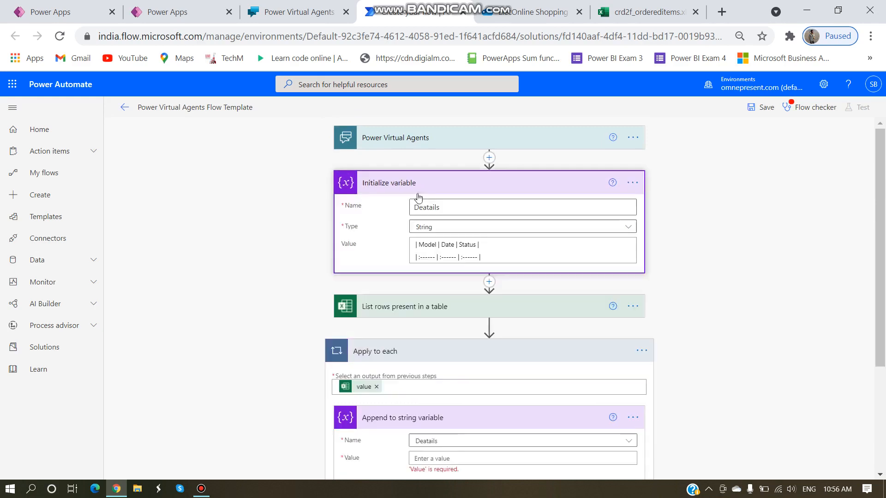
pyautogui.scroll(-1, 421, 251)
pyautogui.scroll(-3, 421, 251)
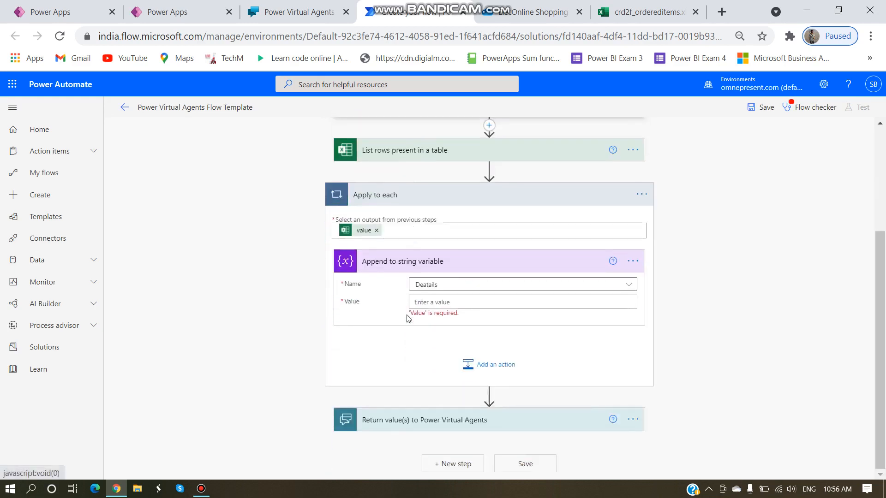
pyautogui.click(465, 303)
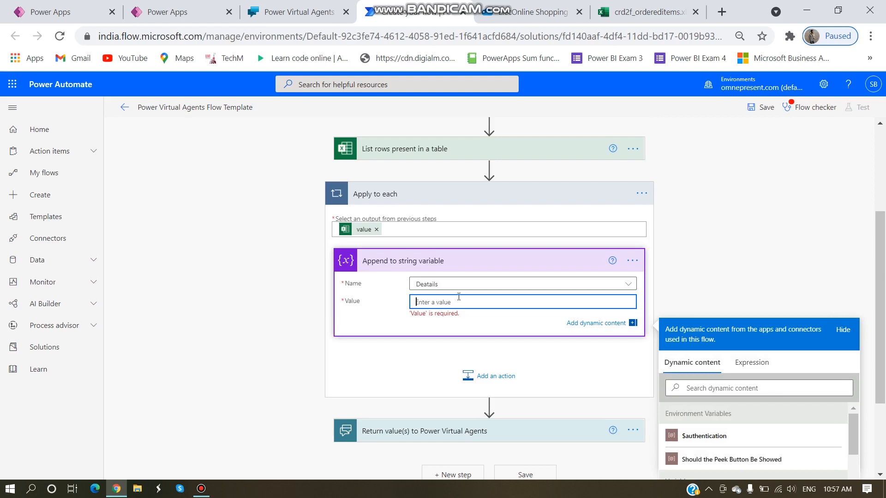
pyautogui.scroll(-3, 568, 323)
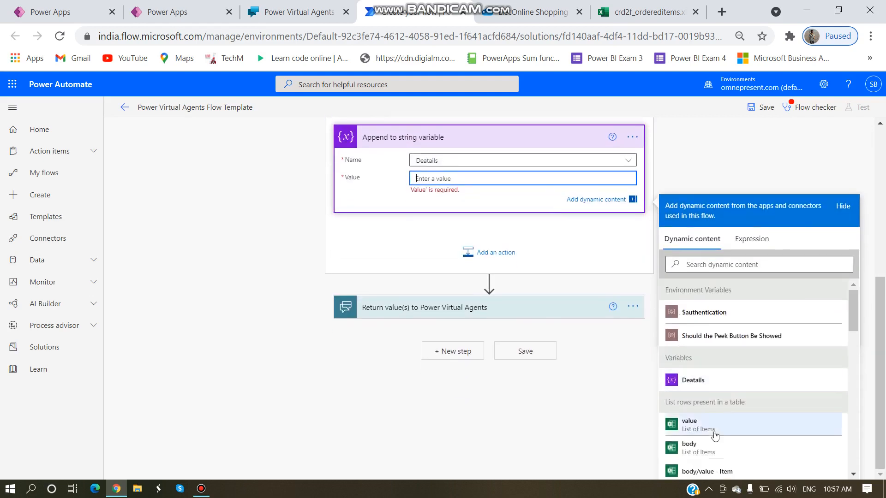
pyautogui.scroll(-2, 710, 406)
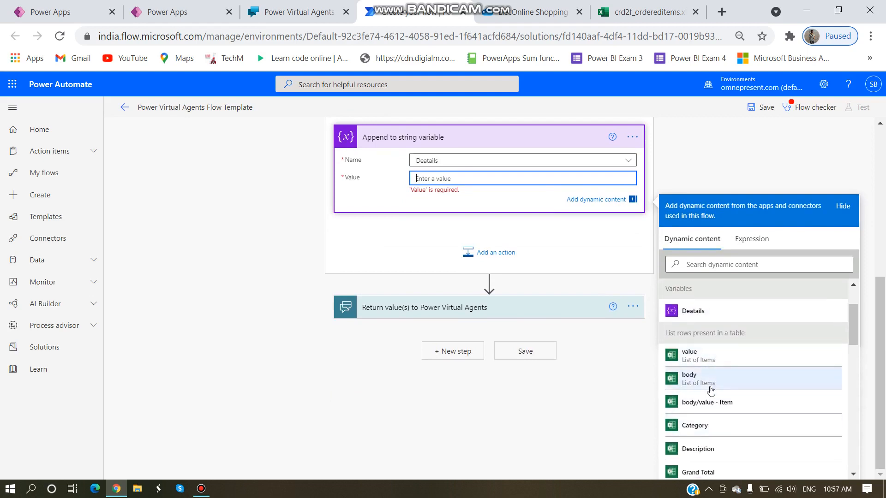
pyautogui.scroll(-4, 718, 378)
pyautogui.scroll(2, 714, 364)
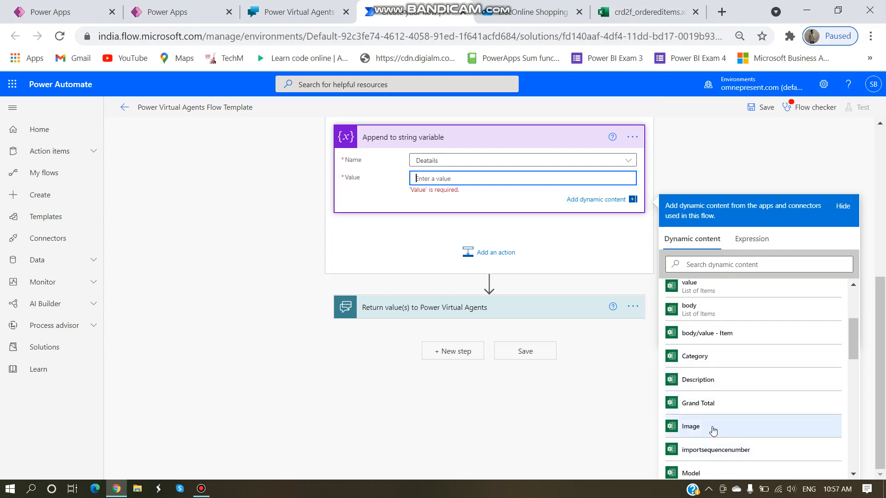
pyautogui.scroll(-2, 713, 430)
pyautogui.click(706, 406)
# Step: Add the createdonbehalfby.azureactivedirectoryobjectid field after Model in the value
pyautogui.scroll(5, 462, 310)
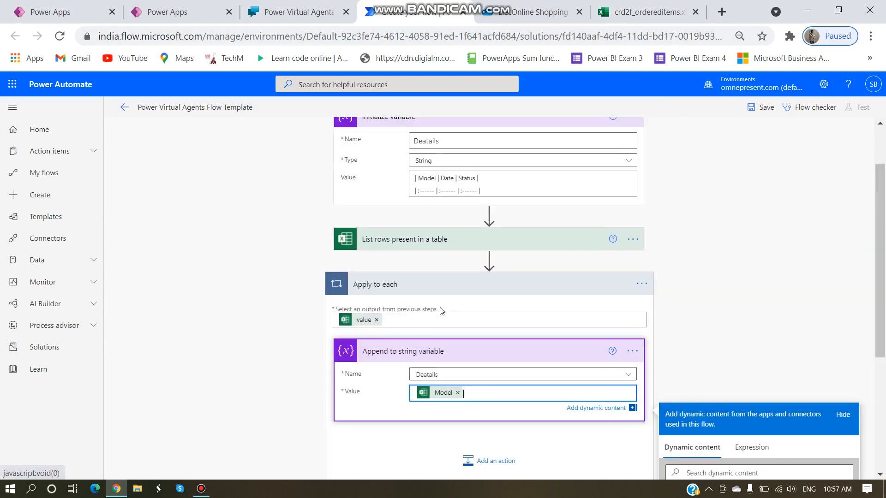
pyautogui.scroll(-2, 439, 309)
pyautogui.scroll(2, 422, 179)
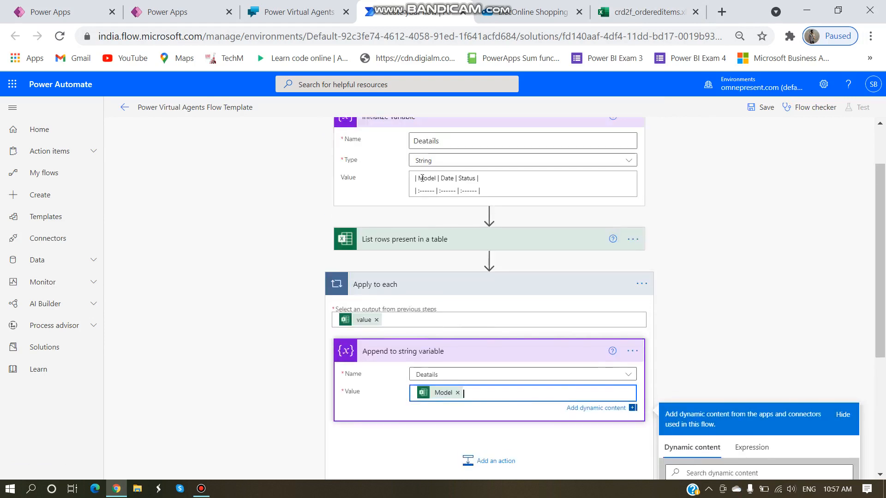
pyautogui.click(422, 180)
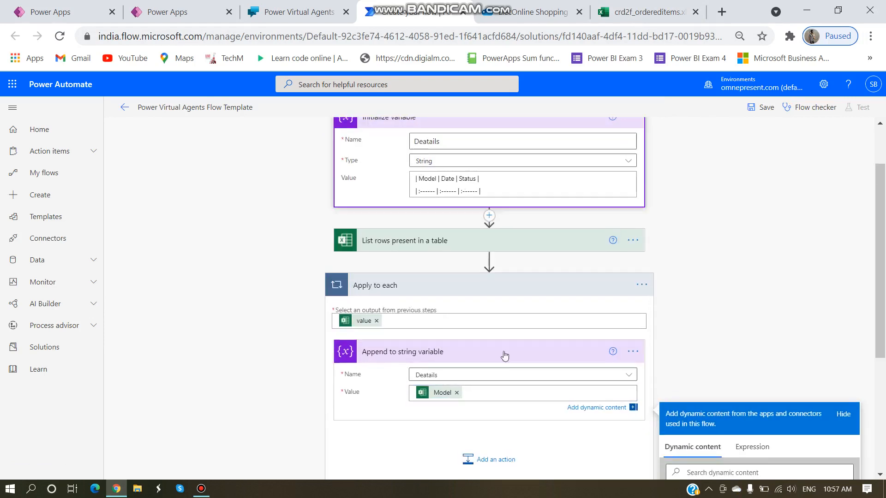
pyautogui.scroll(-2, 497, 372)
pyautogui.scroll(2, 441, 263)
pyautogui.scroll(-2, 503, 317)
pyautogui.click(481, 324)
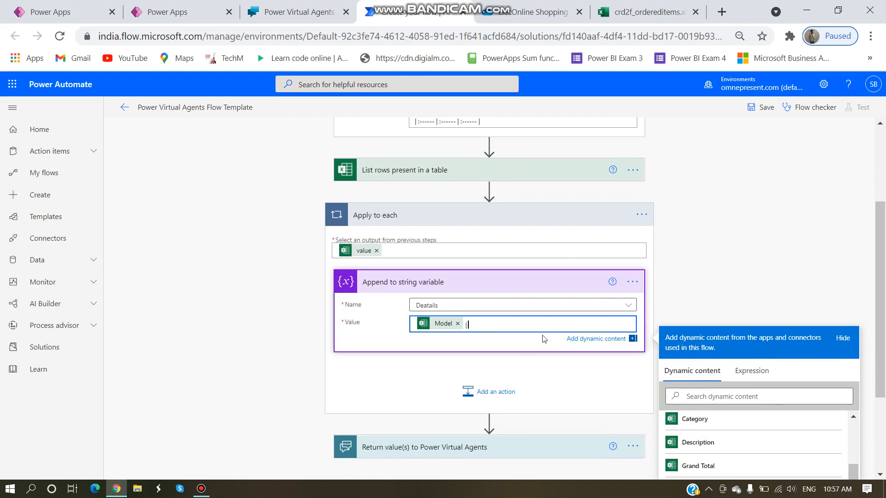
pyautogui.scroll(-3, 796, 390)
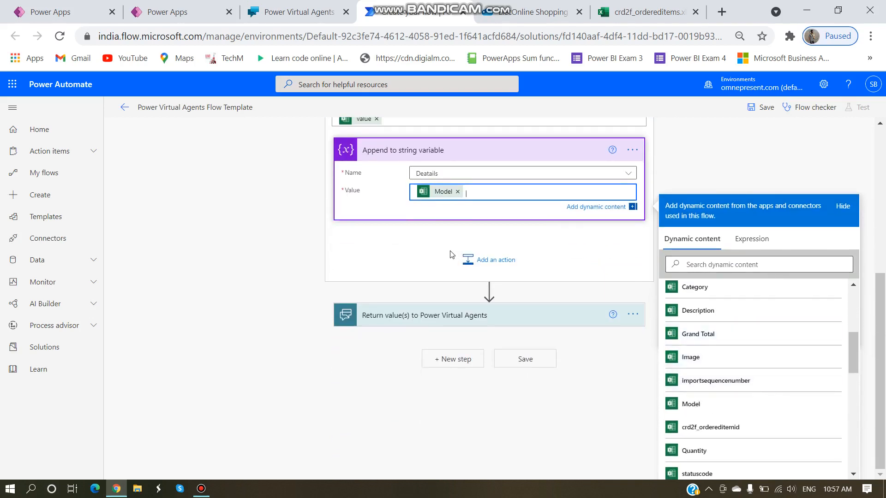
pyautogui.scroll(-2, 752, 421)
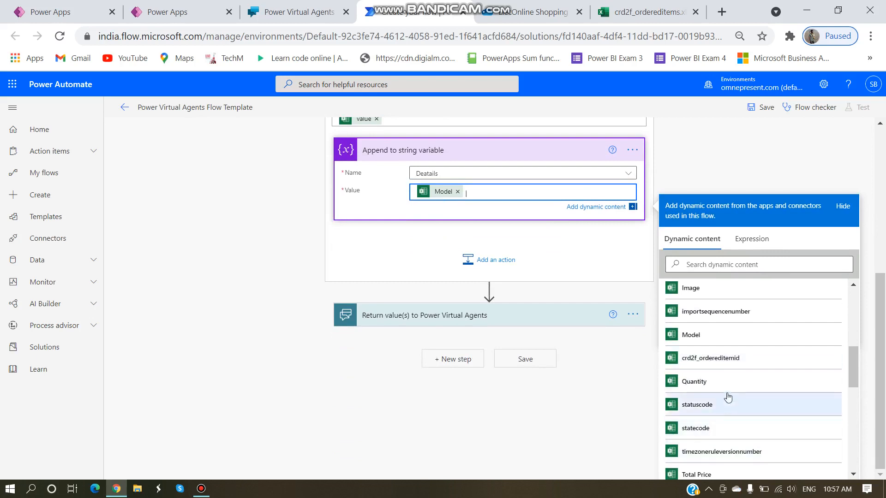
pyautogui.scroll(-3, 728, 392)
pyautogui.scroll(-3, 732, 410)
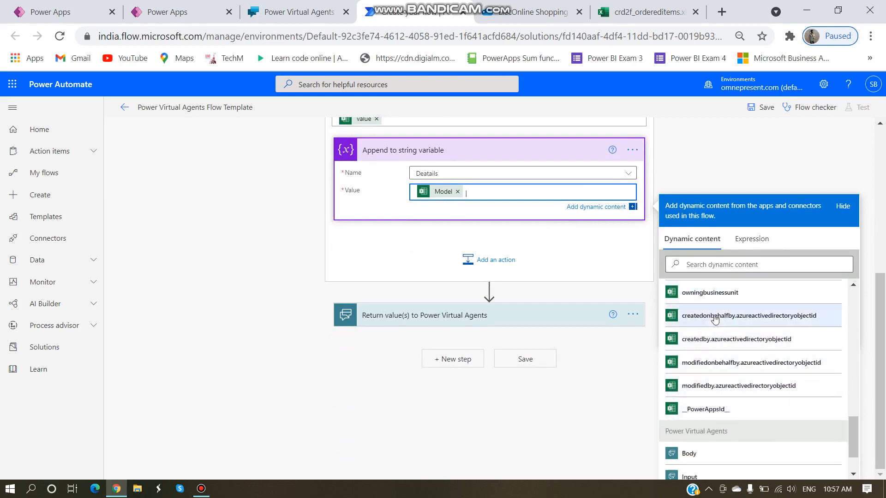
pyautogui.click(731, 319)
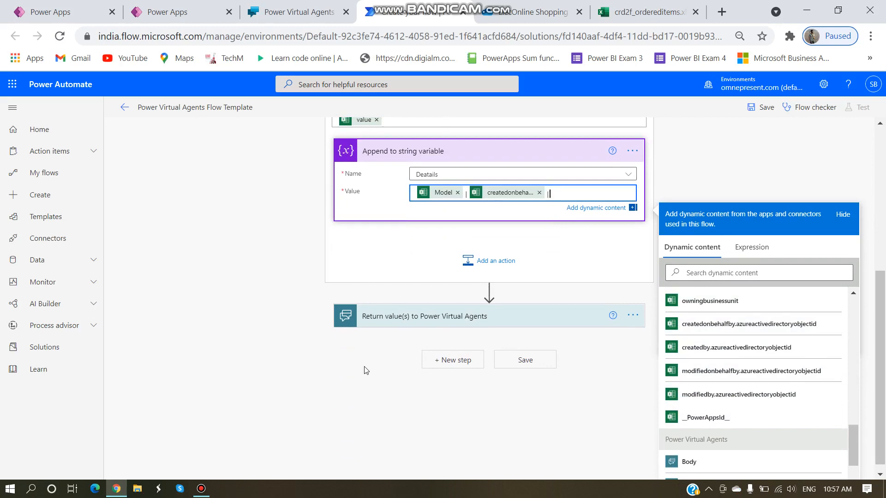
# Step: Add the Order Status field to complete the appended value
pyautogui.scroll(5, 405, 369)
pyautogui.scroll(-5, 500, 385)
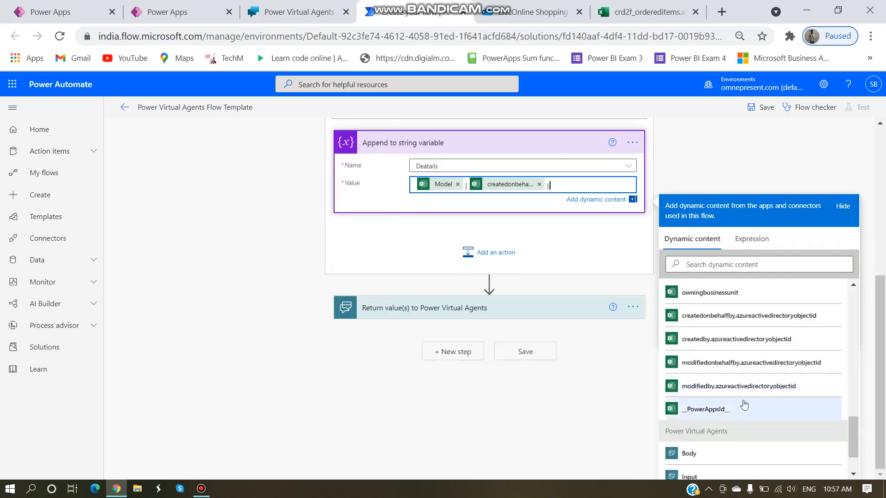
pyautogui.scroll(-2, 670, 402)
pyautogui.scroll(4, 721, 362)
pyautogui.scroll(7, 720, 365)
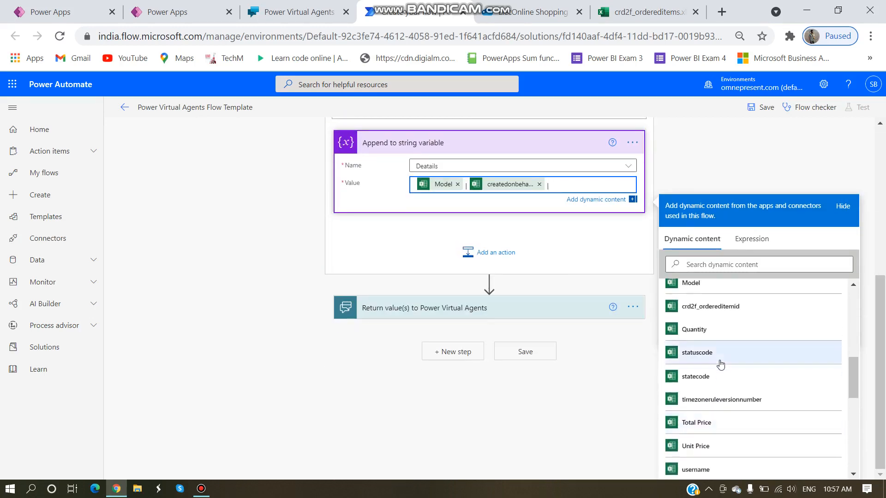
pyautogui.scroll(-7, 709, 372)
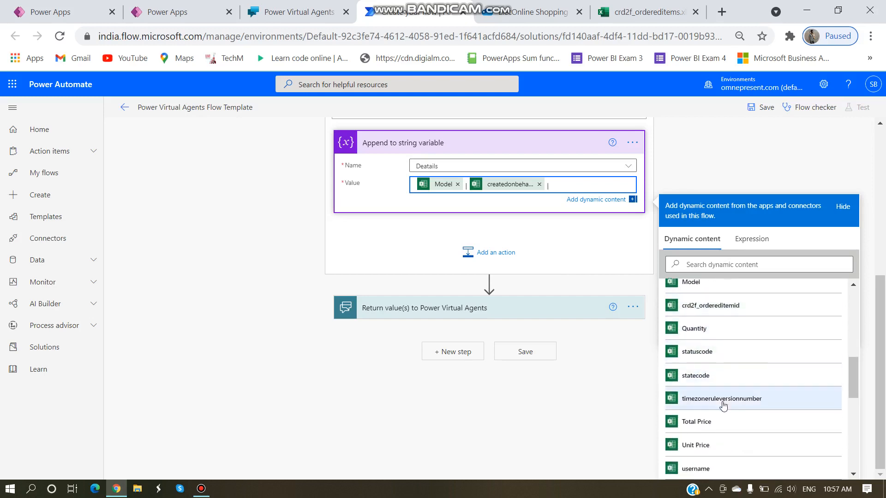
pyautogui.scroll(-3, 720, 397)
pyautogui.scroll(-1, 714, 407)
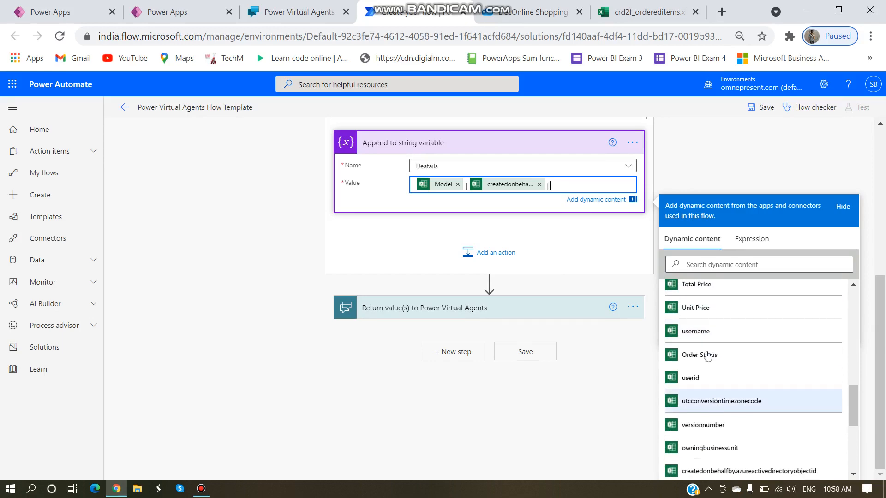
pyautogui.click(709, 355)
pyautogui.click(646, 12)
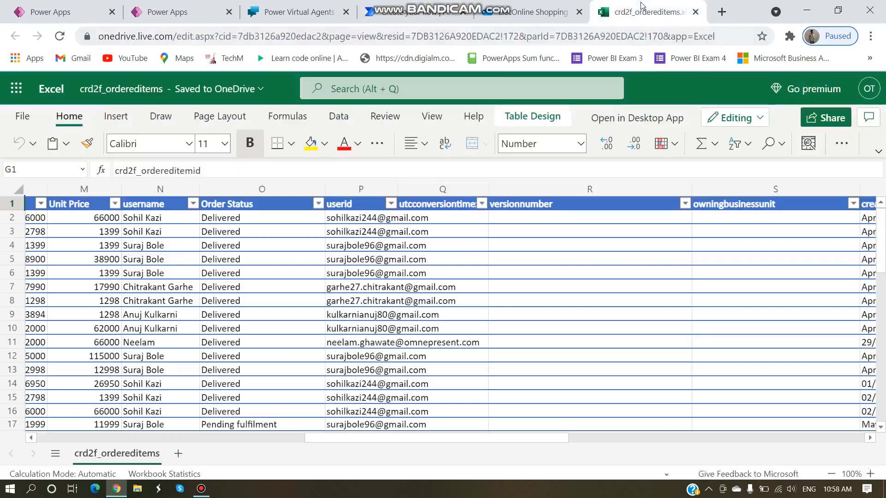
pyautogui.click(231, 436)
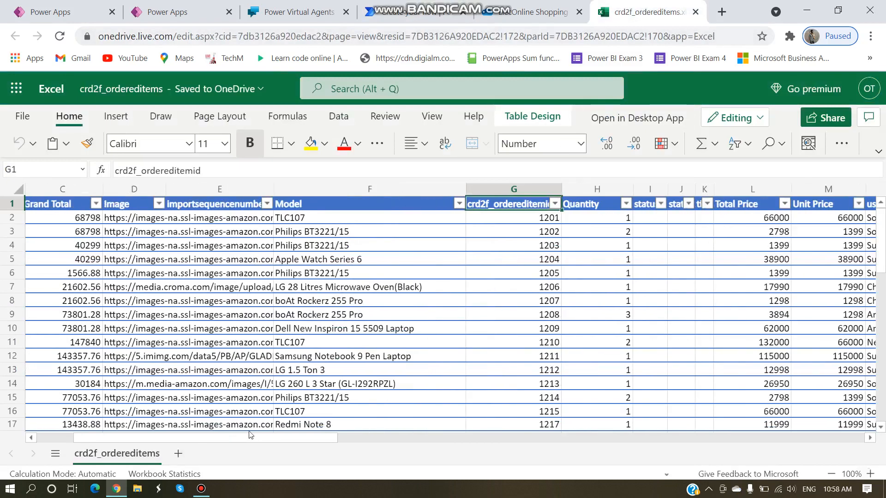
pyautogui.click(156, 438)
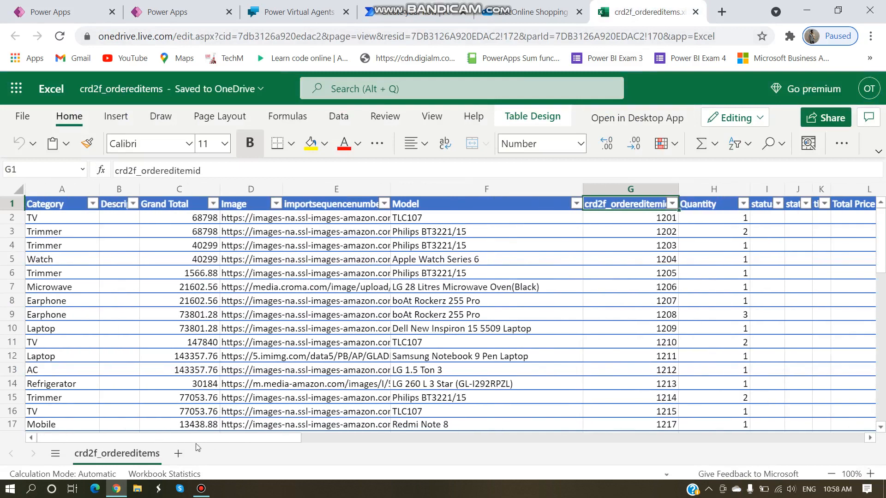
pyautogui.moveTo(197, 447); pyautogui.dragTo(322, 453)
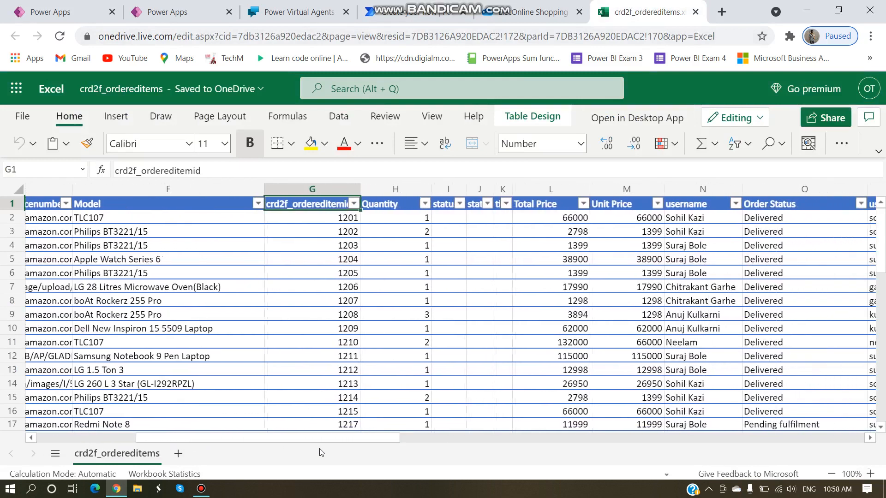
pyautogui.click(415, 12)
pyautogui.scroll(1, 438, 264)
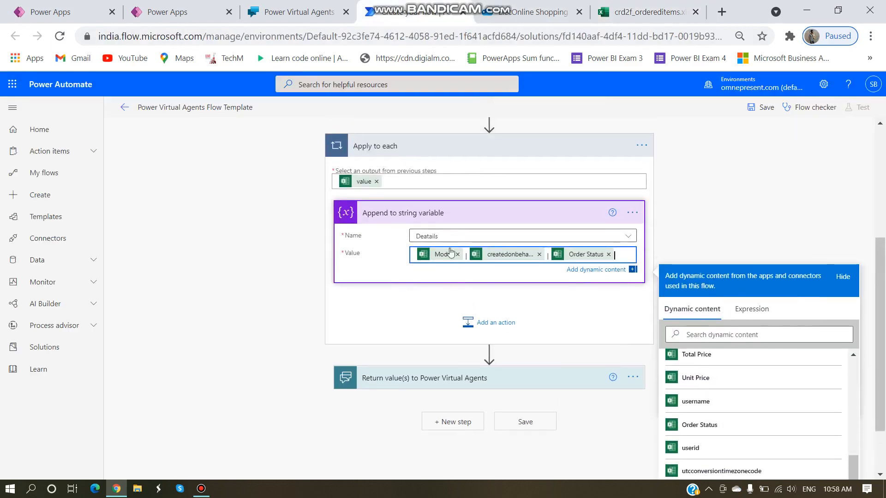
pyautogui.click(646, 12)
pyautogui.moveTo(276, 436); pyautogui.dragTo(289, 374)
pyautogui.scroll(4, 295, 355)
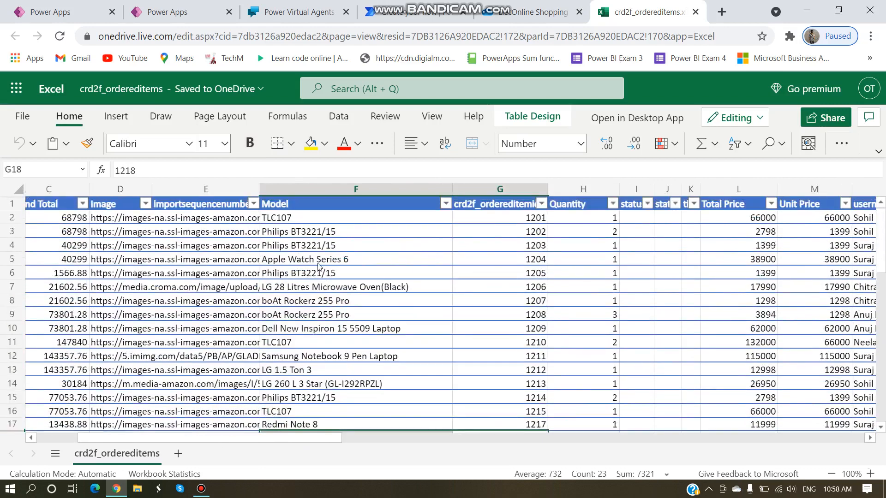
pyautogui.scroll(-5, 305, 332)
pyautogui.moveTo(289, 444); pyautogui.dragTo(415, 452)
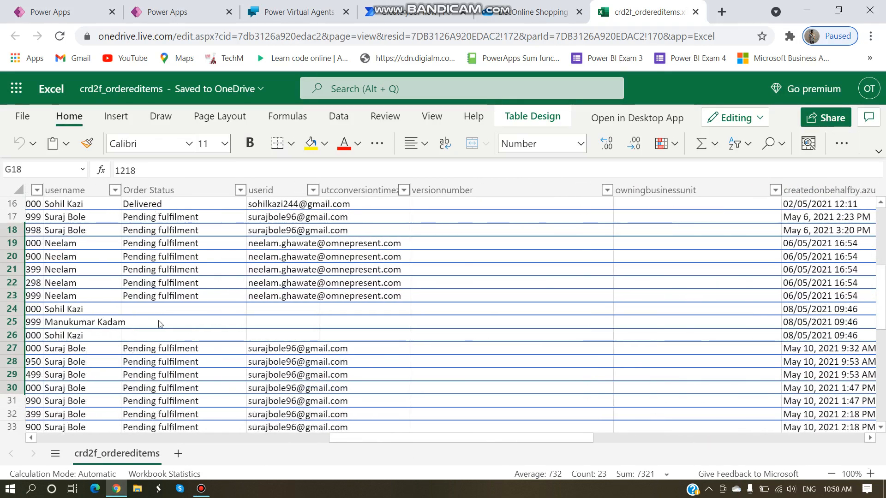
pyautogui.moveTo(356, 441); pyautogui.dragTo(294, 443)
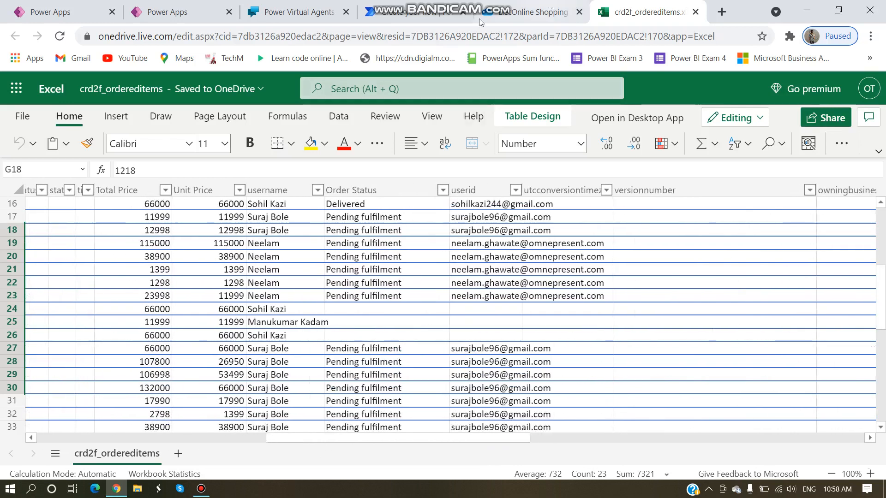
pyautogui.click(415, 12)
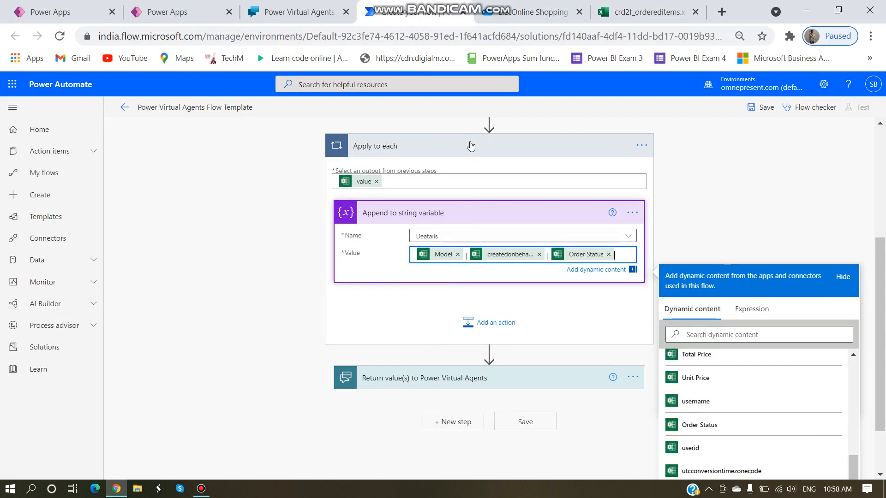
# Step: Give the Return value(s) to Power Virtual Agents step a Text output titled Response
pyautogui.click(419, 381)
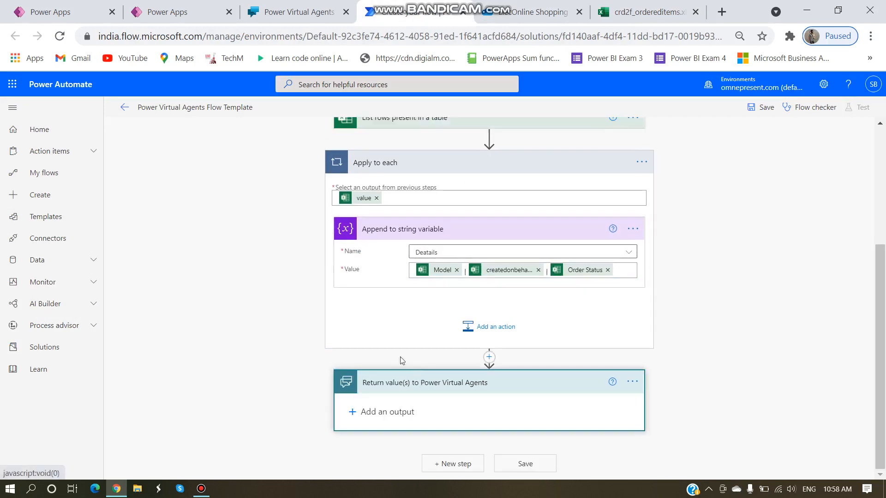
pyautogui.click(378, 418)
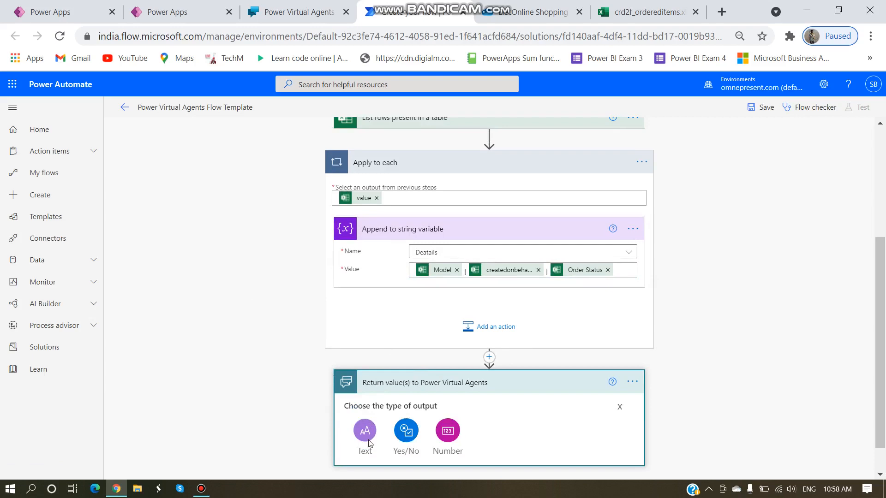
pyautogui.click(365, 436)
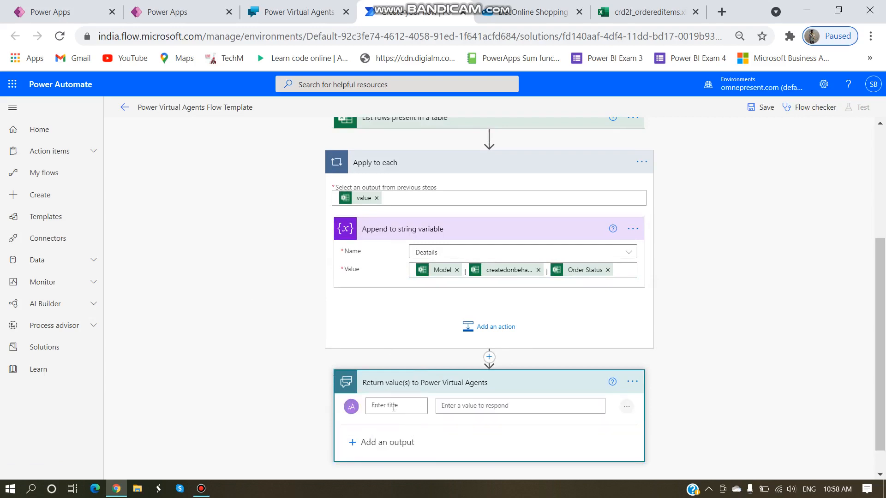
pyautogui.write('Response')
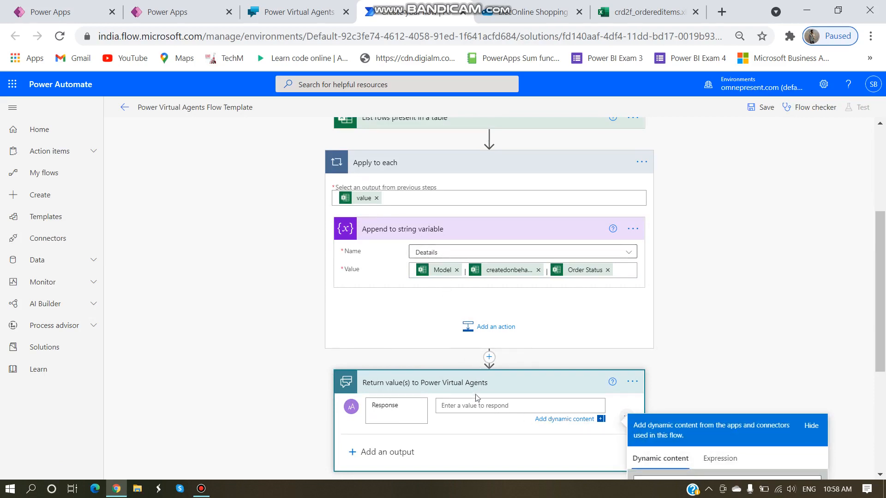
pyautogui.click(436, 254)
pyautogui.scroll(4, 383, 288)
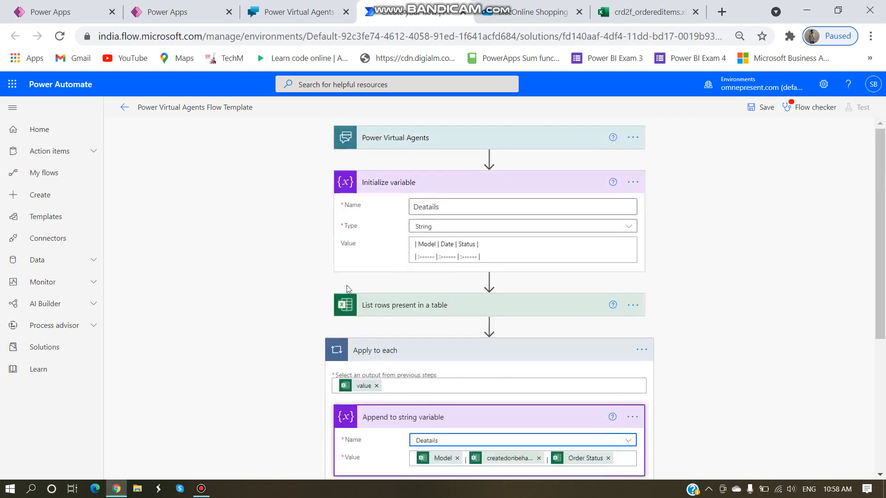
# Step: Correct the variable name to Details and make the append step target Details
pyautogui.click(558, 211)
pyautogui.press('Left')
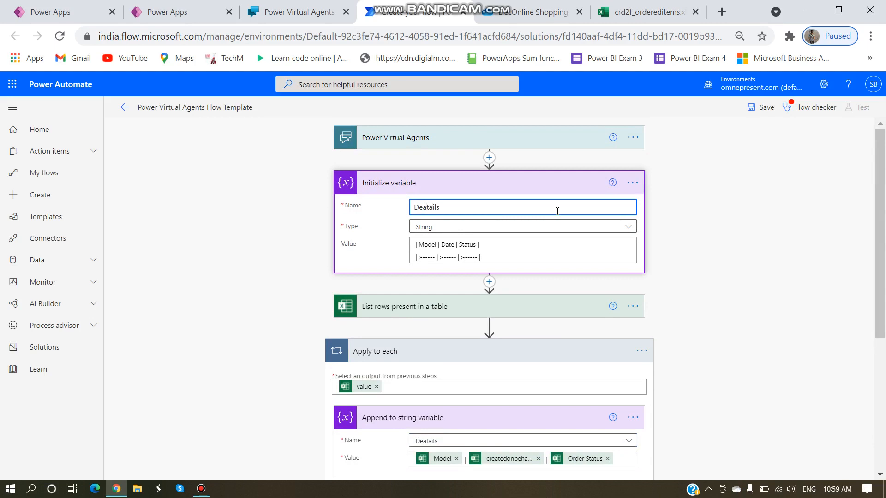
pyautogui.press('BackSpace')
pyautogui.scroll(-3, 622, 209)
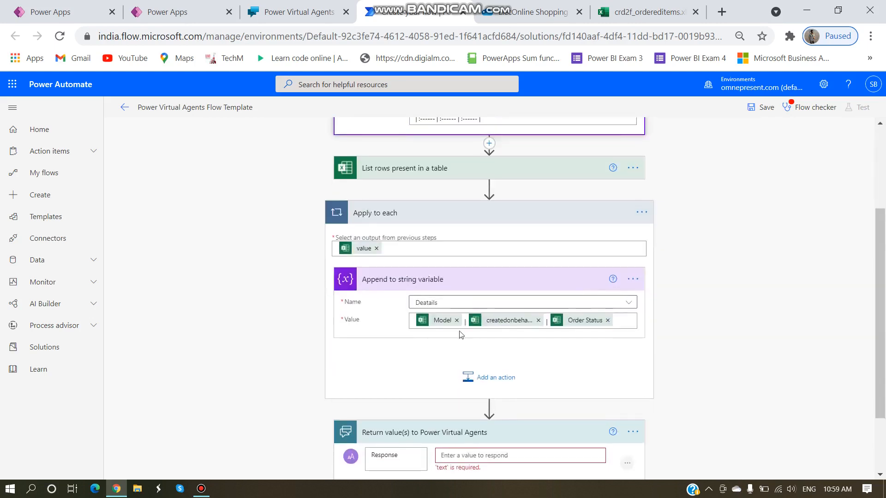
pyautogui.click(426, 307)
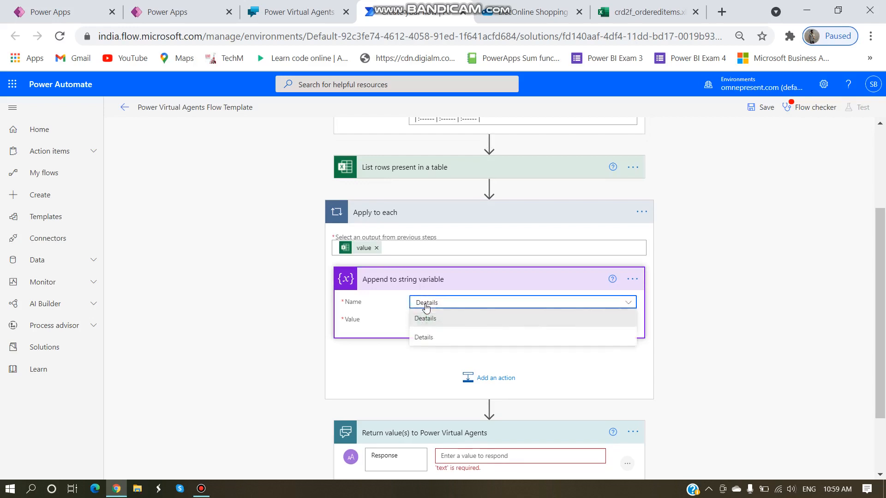
pyautogui.click(422, 305)
pyautogui.click(427, 305)
pyautogui.click(443, 336)
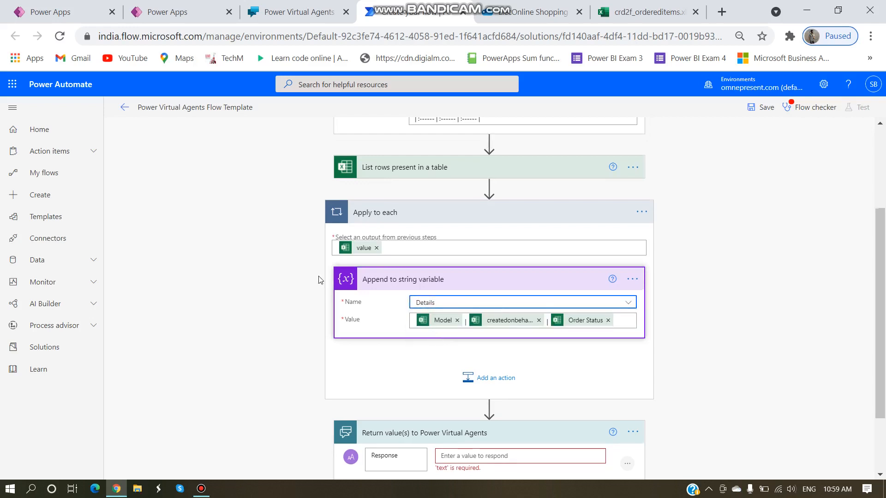
pyautogui.scroll(-2, 320, 278)
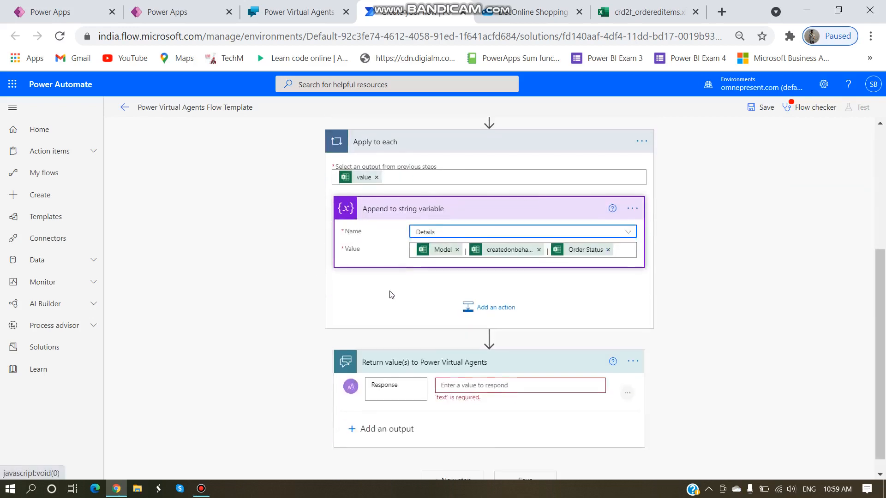
# Step: Set the Response output's value to the Details variable
pyautogui.click(465, 370)
pyautogui.write('Details')
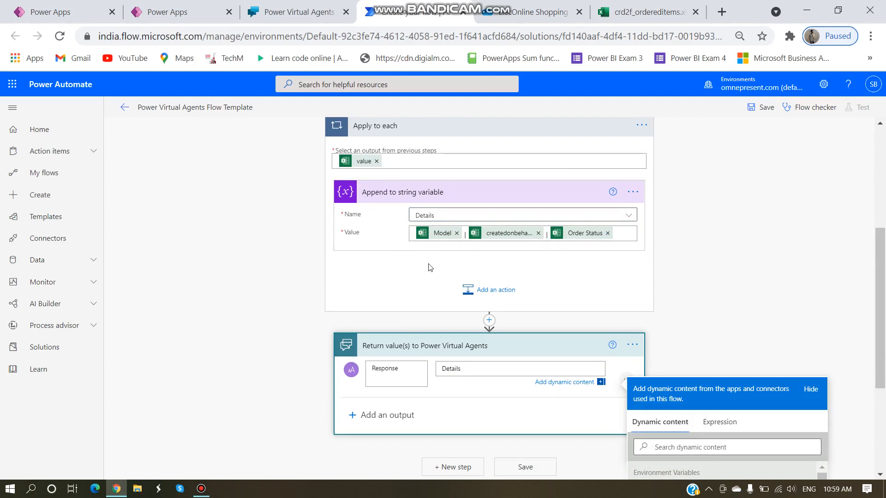
pyautogui.scroll(-3, 715, 365)
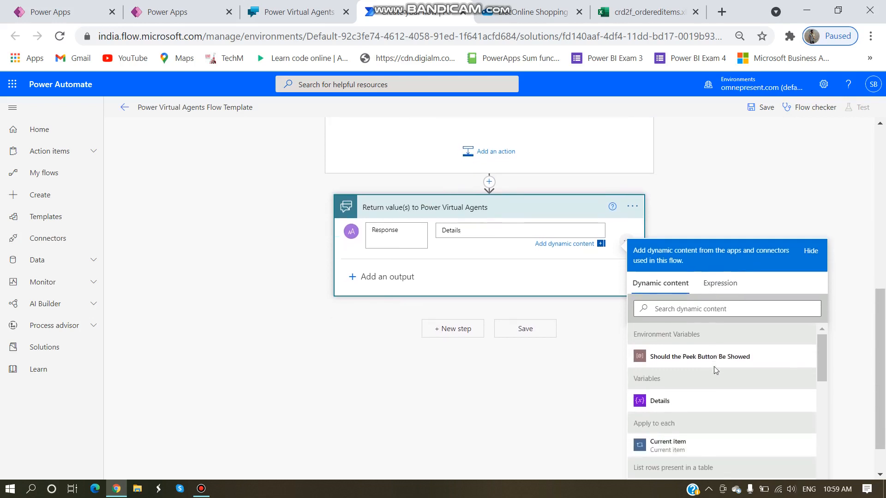
pyautogui.click(698, 405)
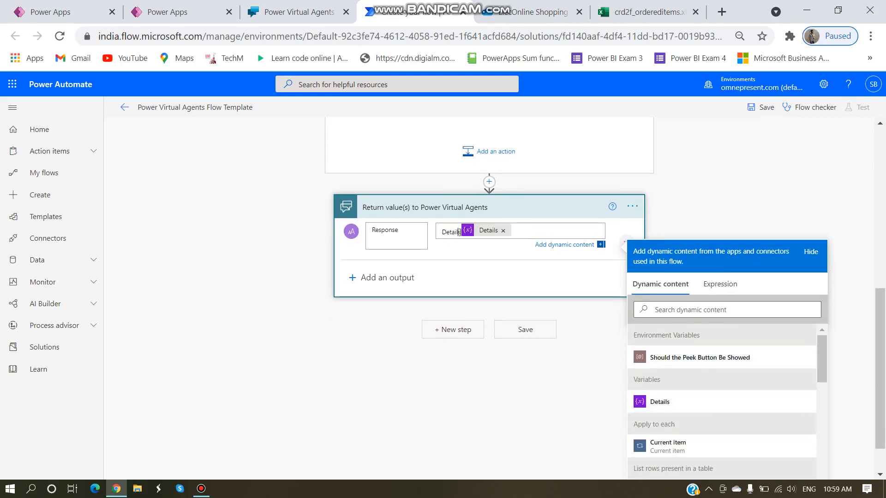
pyautogui.press('BackSpace')
pyautogui.press('BackSpace')
pyautogui.press('BackSpace')
pyautogui.press('BackSpace')
pyautogui.press('BackSpace')
pyautogui.press('BackSpace')
pyautogui.press('BackSpace')
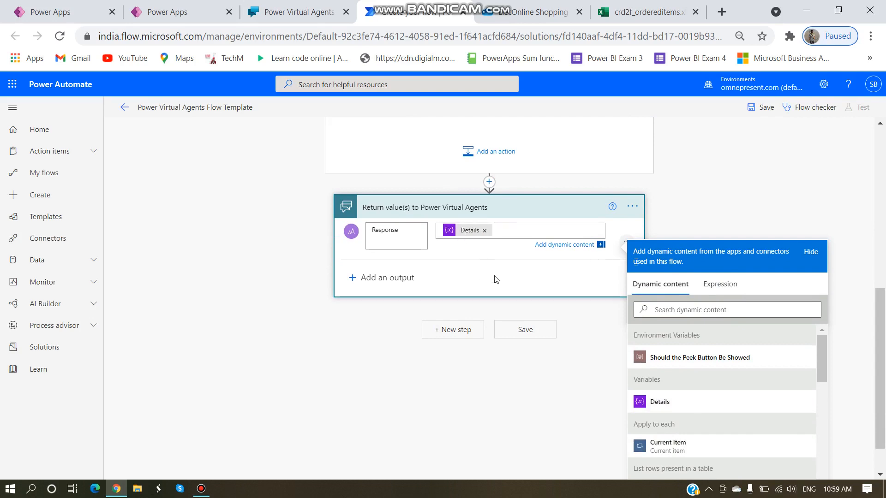
pyautogui.click(716, 187)
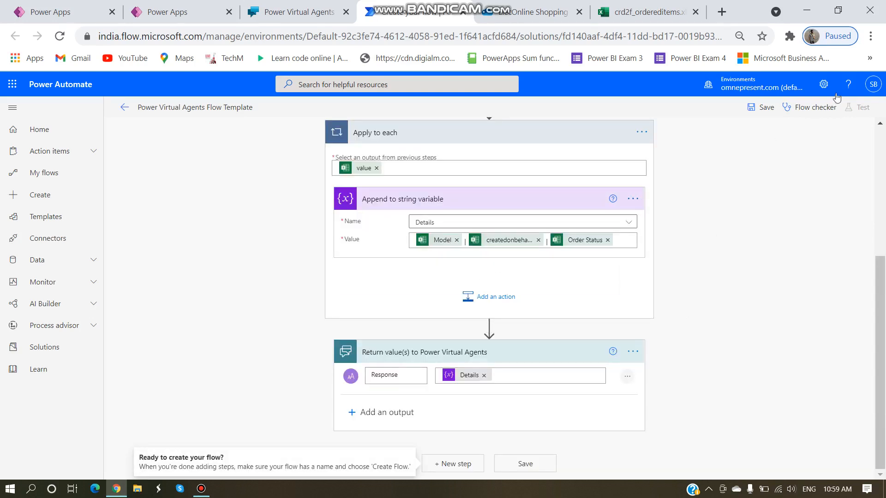
# Step: Save the flow, then begin a Call an action step under Track Order in the Service topic
pyautogui.click(761, 107)
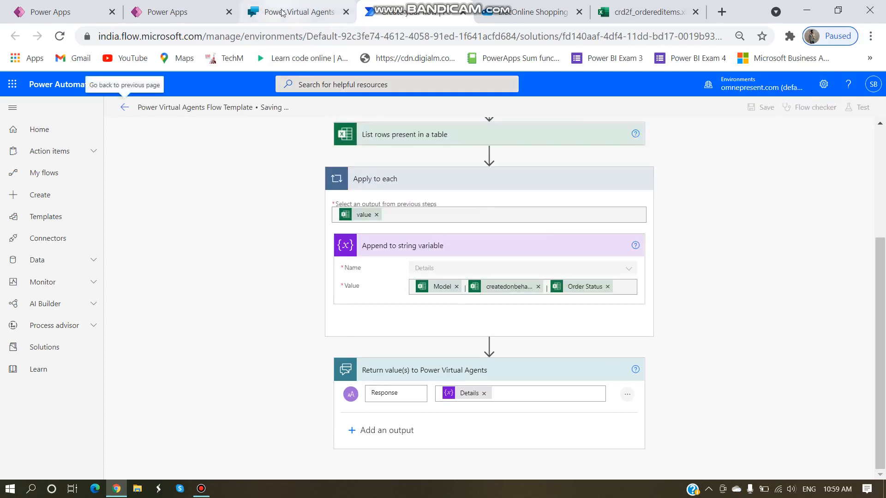
pyautogui.click(295, 11)
pyautogui.scroll(-6, 781, 330)
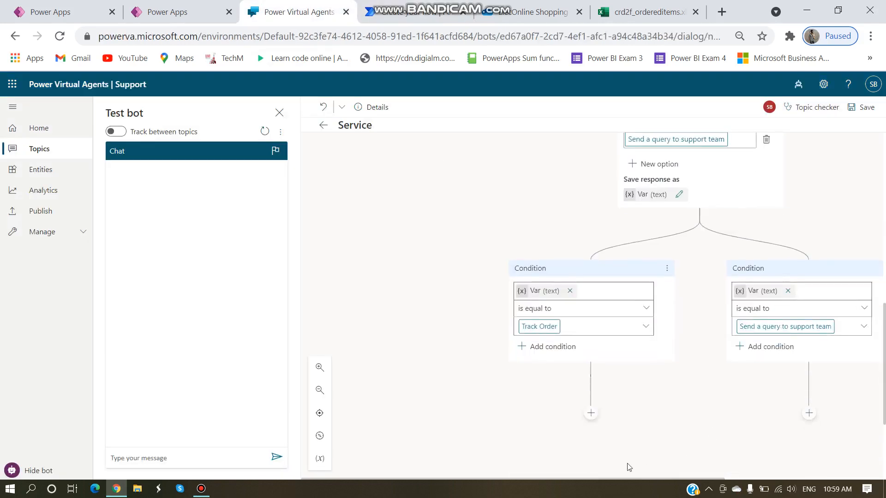
pyautogui.click(591, 413)
pyautogui.click(584, 307)
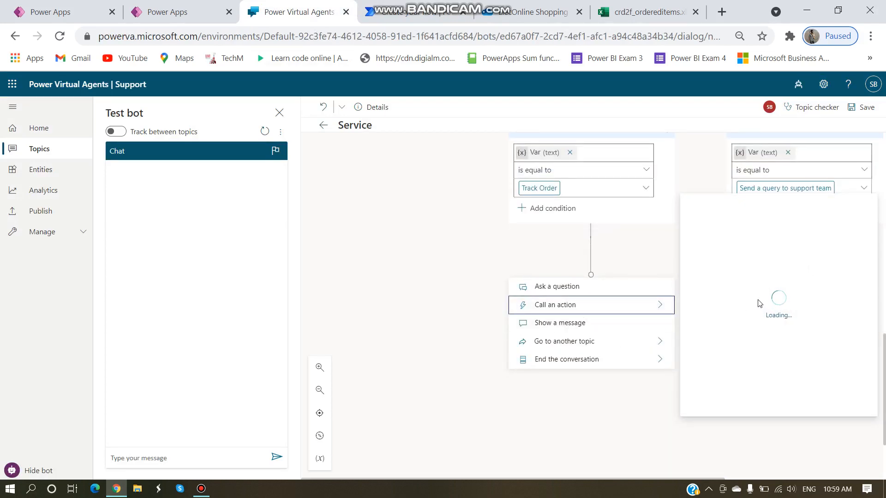
pyautogui.click(417, 13)
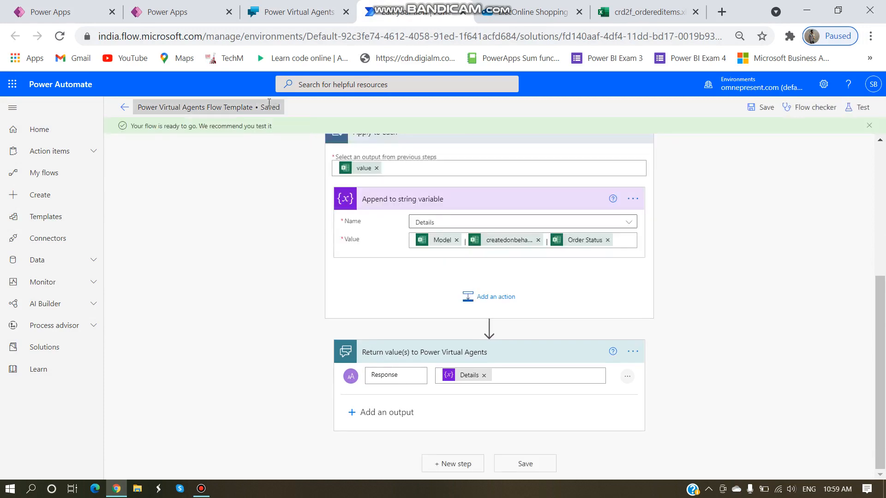
# Step: Rename the flow to 'Details' and save it
pyautogui.click(251, 109)
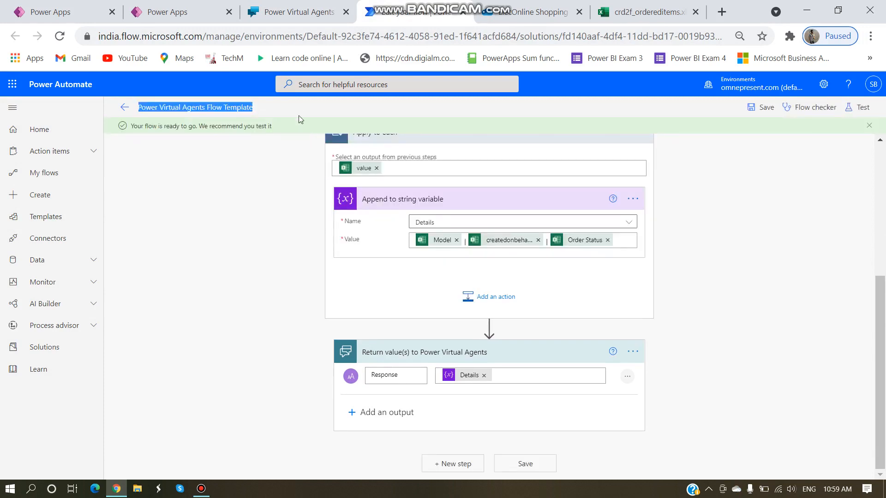
pyautogui.press('BackSpace')
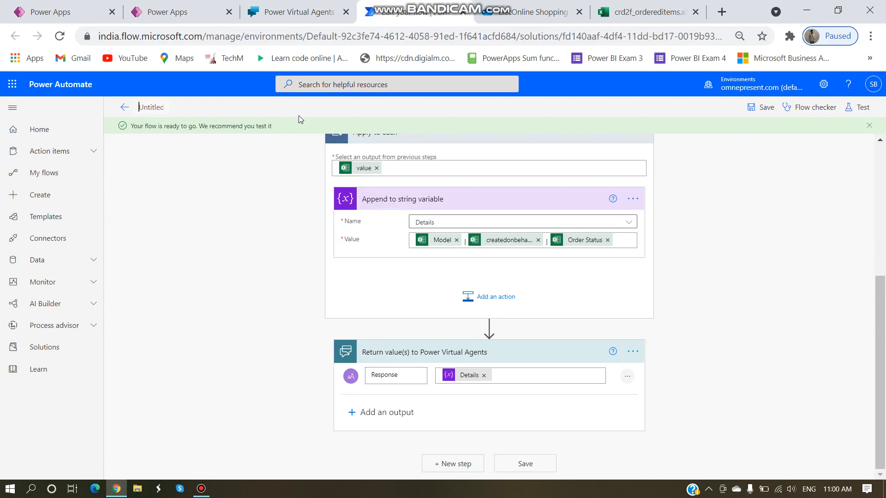
pyautogui.write('Details')
pyautogui.click(762, 108)
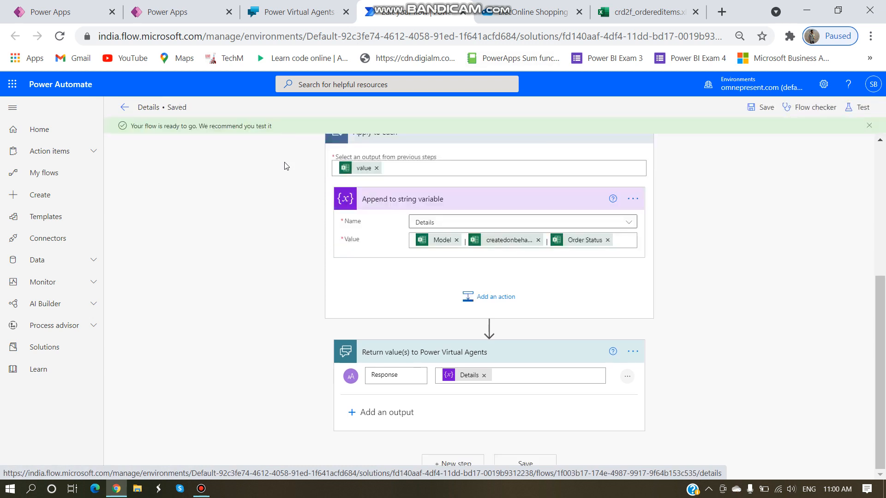
# Step: Add a Call an action step under Track Order that calls the Details flow
pyautogui.click(313, 13)
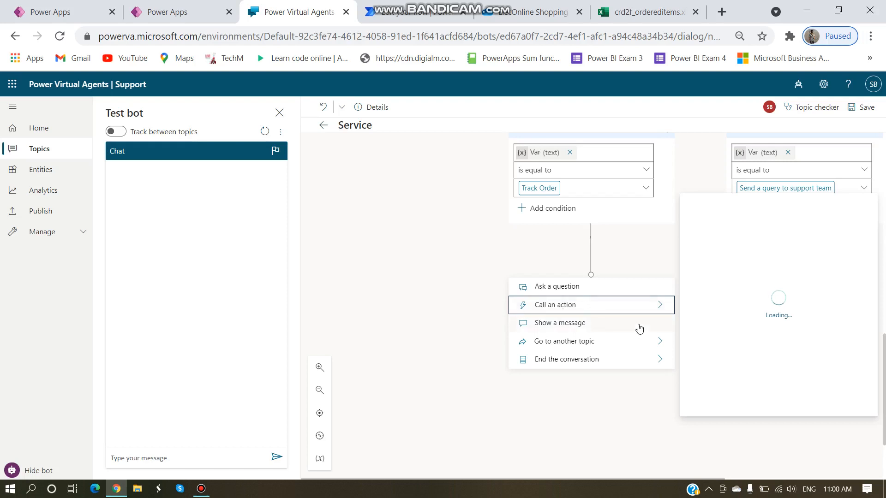
pyautogui.click(586, 324)
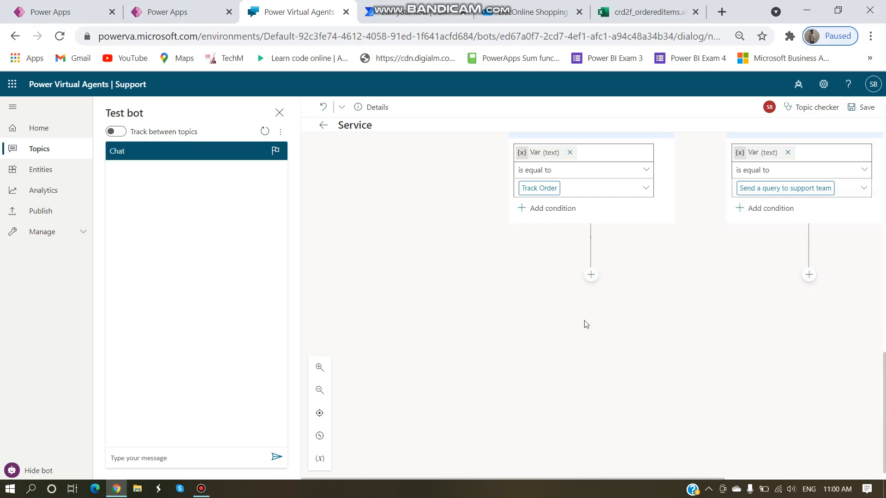
pyautogui.click(590, 275)
pyautogui.moveTo(572, 304)
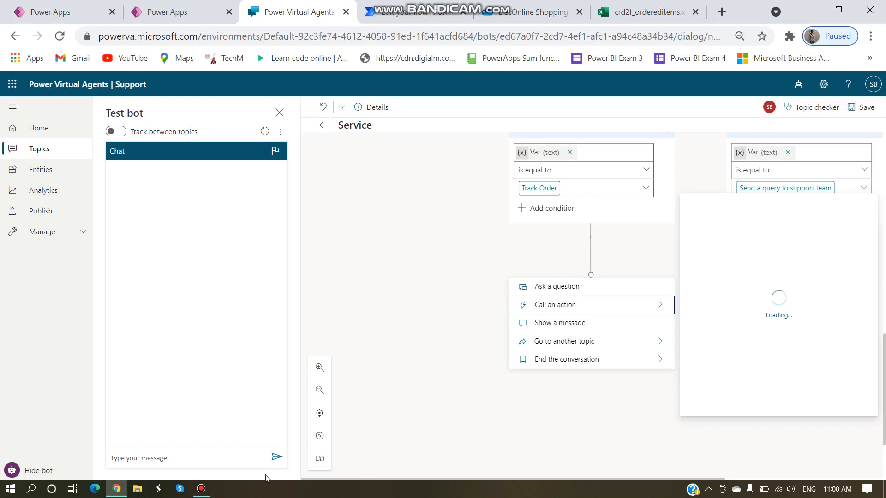
pyautogui.click(202, 488)
pyautogui.click(625, 101)
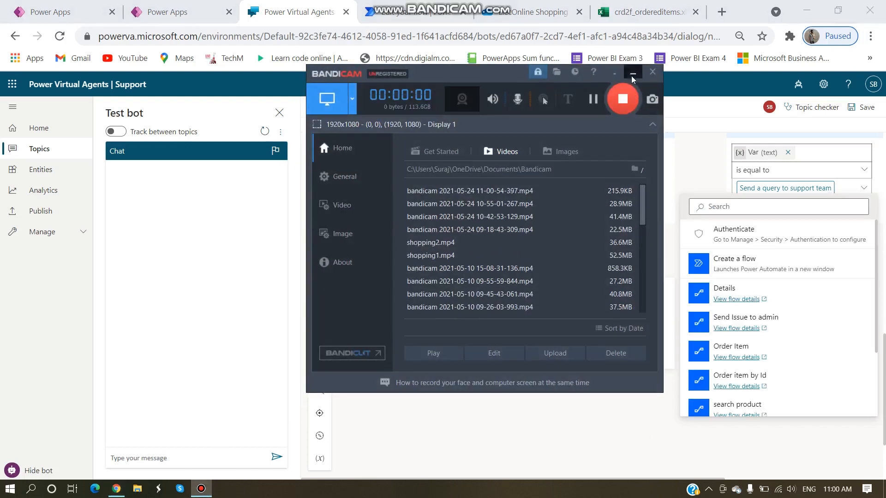
pyautogui.click(632, 74)
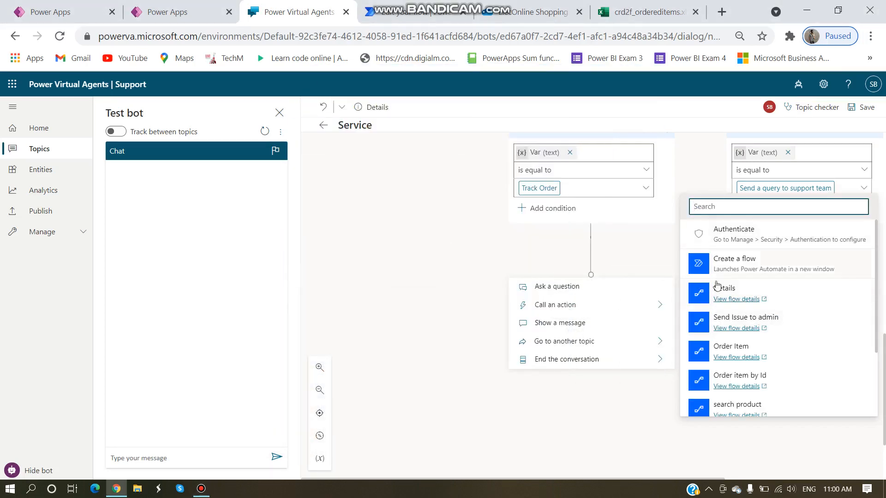
pyautogui.moveTo(720, 291)
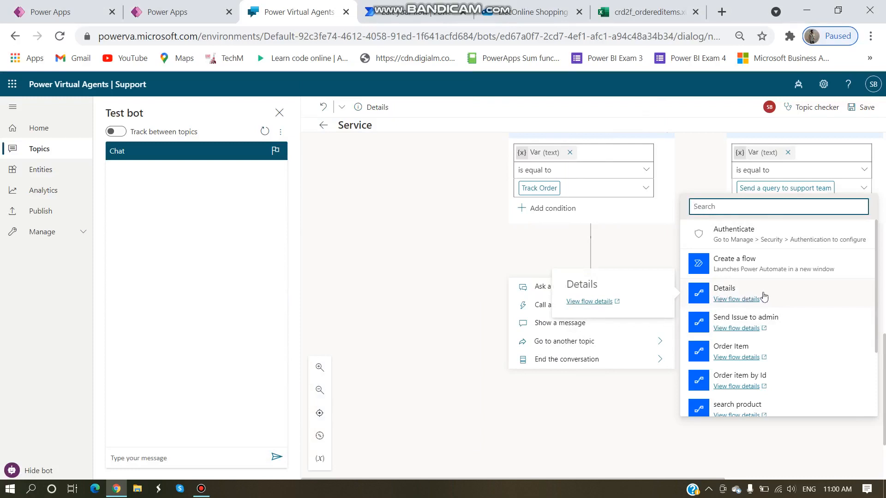
pyautogui.click(787, 296)
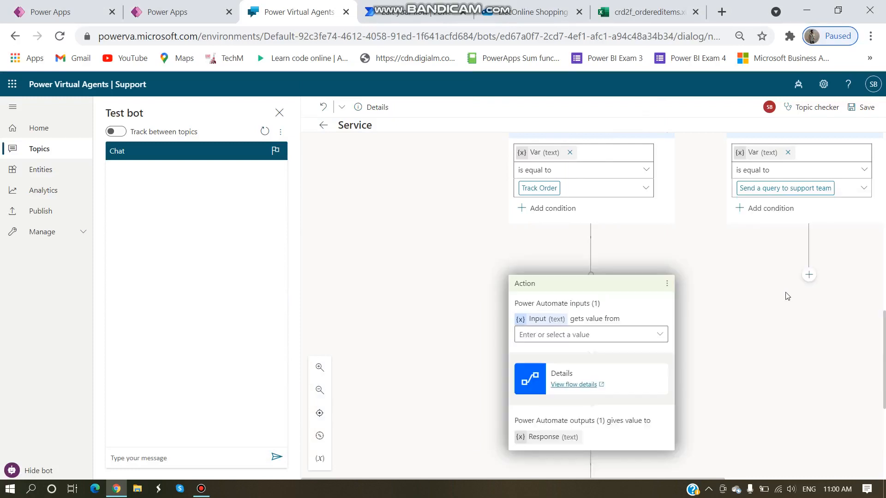
# Step: Pass VarEmail as the Details flow's Input value
pyautogui.click(578, 335)
pyautogui.click(647, 338)
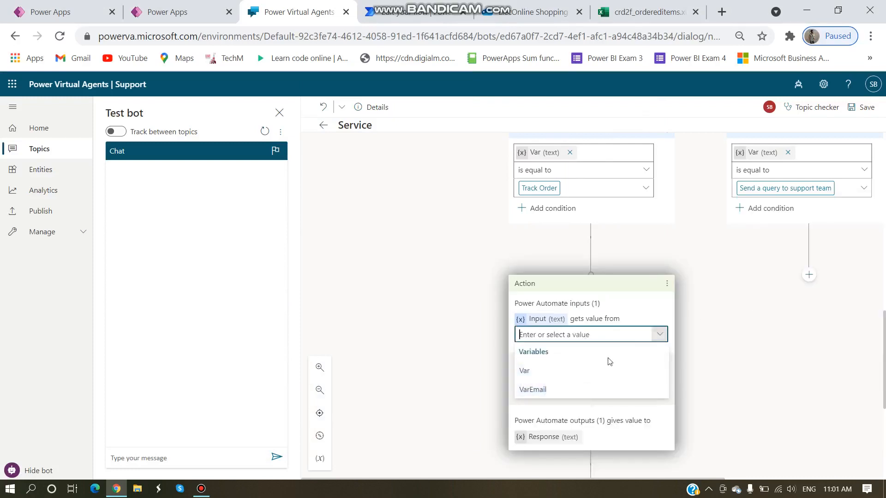
pyautogui.click(546, 390)
pyautogui.scroll(5, 689, 266)
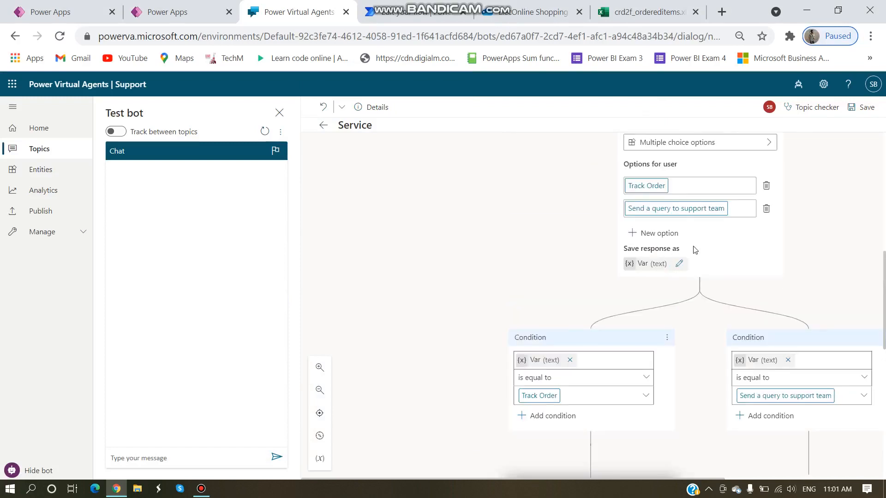
pyautogui.click(679, 265)
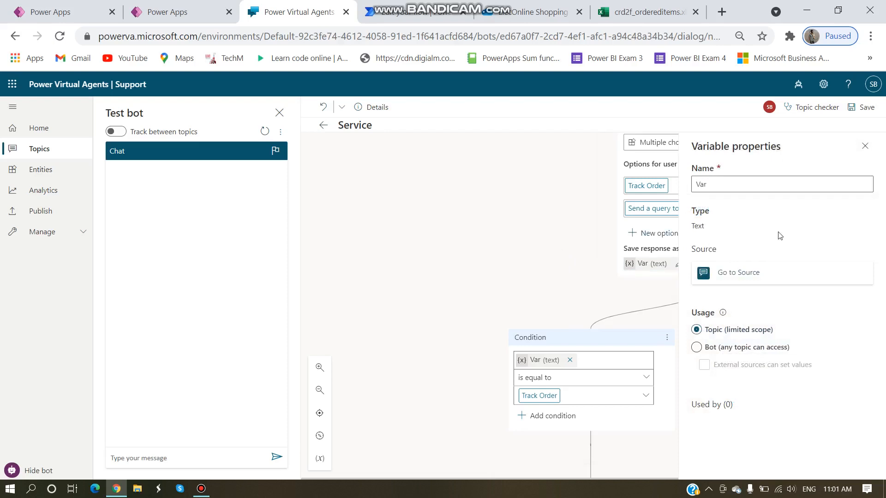
pyautogui.click(862, 144)
pyautogui.scroll(6, 529, 258)
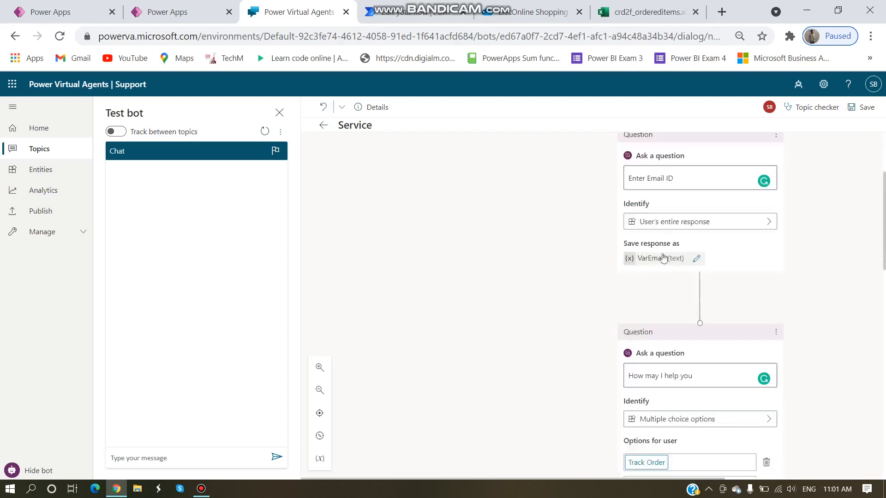
pyautogui.scroll(-10, 503, 281)
pyautogui.scroll(-3, 543, 348)
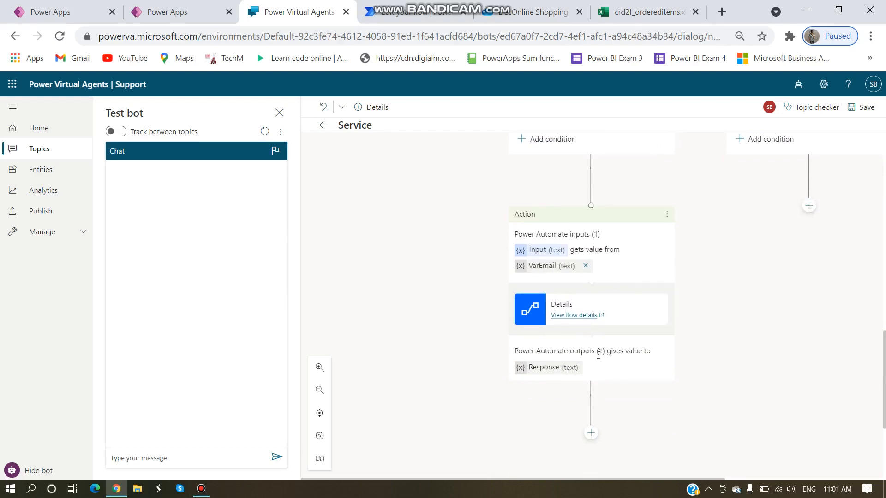
pyautogui.scroll(-2, 588, 367)
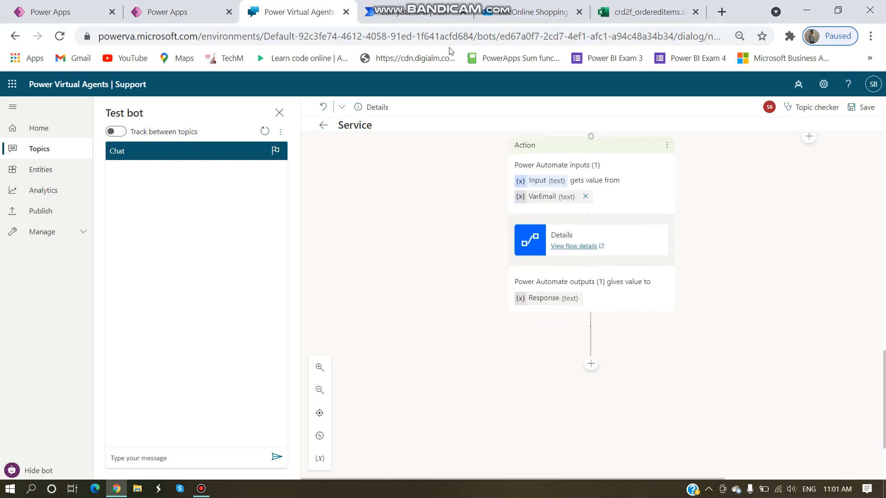
# Step: Recheck the Details flow, then start a new step below the flow action
pyautogui.click(415, 14)
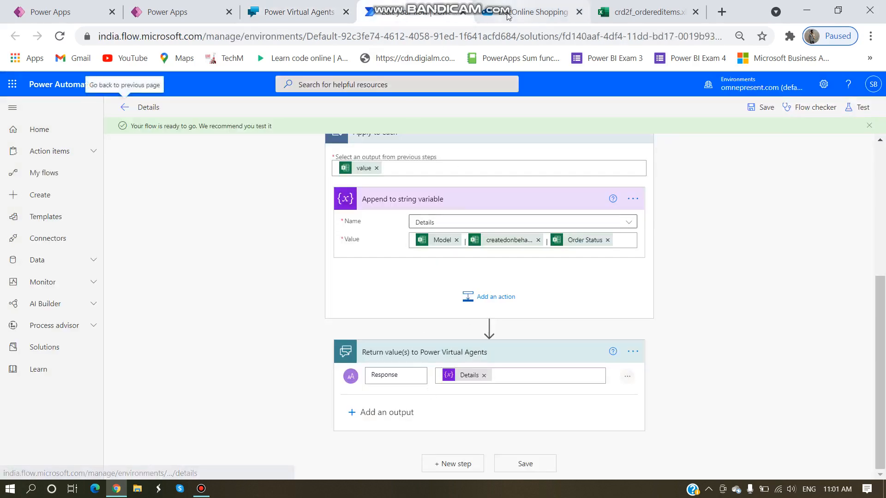
pyautogui.click(299, 12)
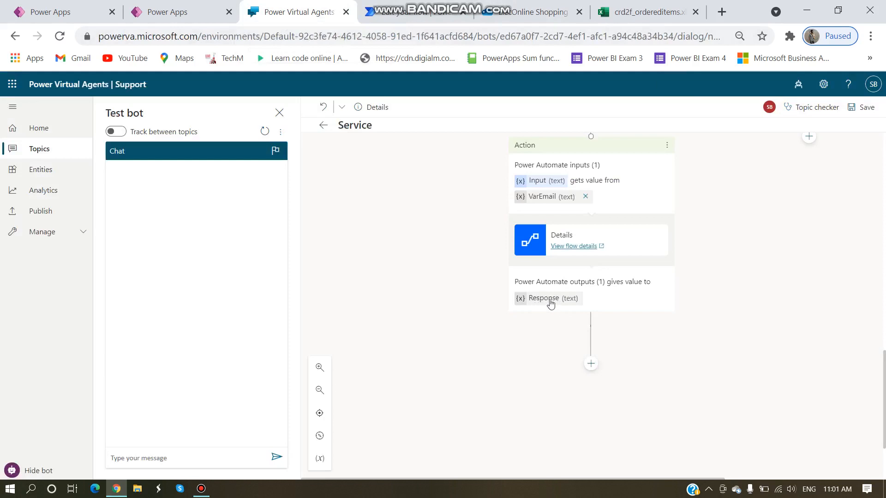
pyautogui.click(591, 364)
pyautogui.scroll(-4, 573, 325)
# Step: Add a message showing the Response variable after the Details action and save the topic
pyautogui.moveTo(580, 330)
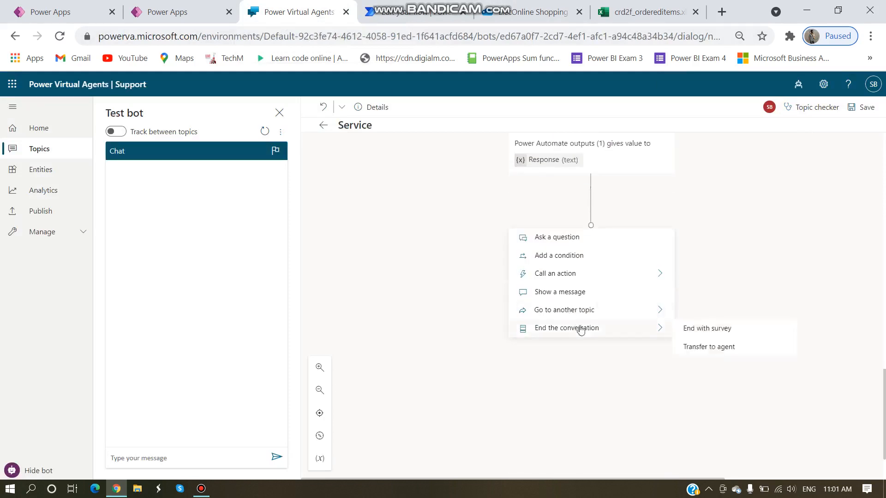
pyautogui.click(568, 293)
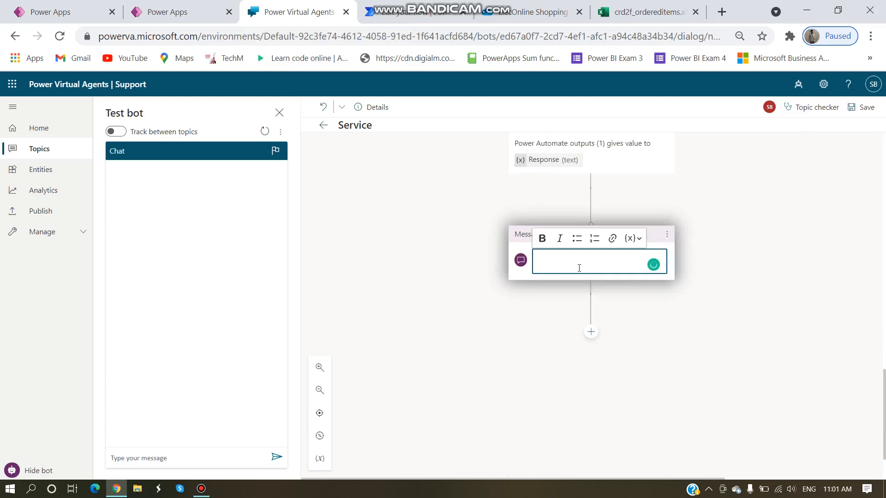
pyautogui.click(636, 241)
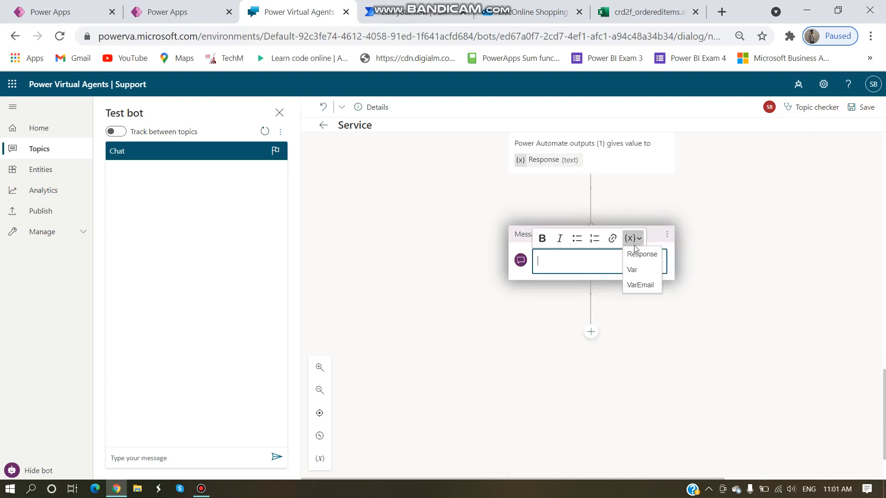
pyautogui.press('Return')
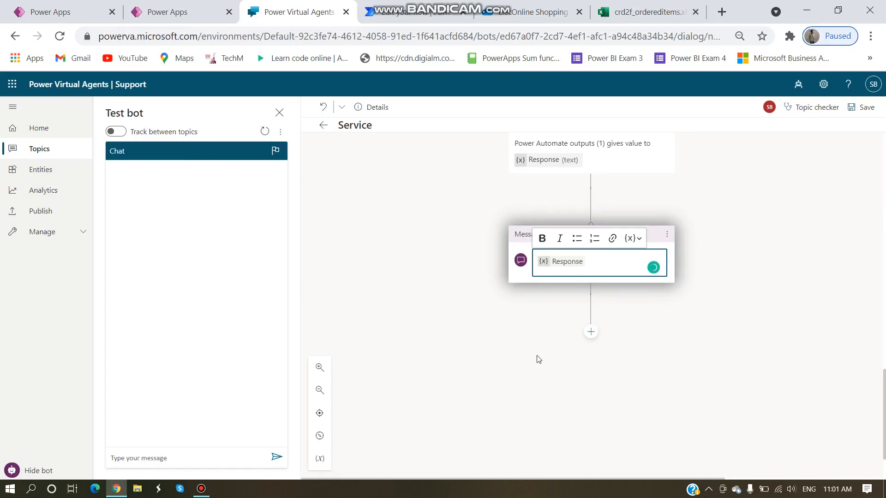
pyautogui.click(748, 365)
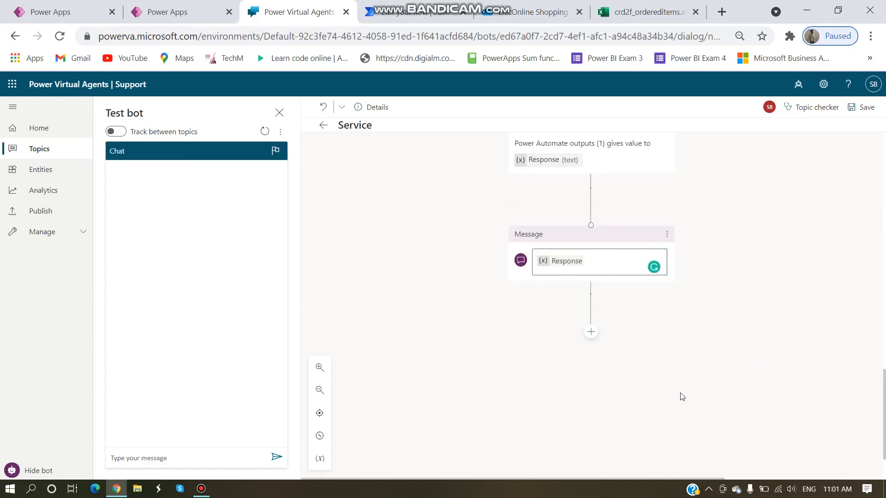
pyautogui.click(864, 107)
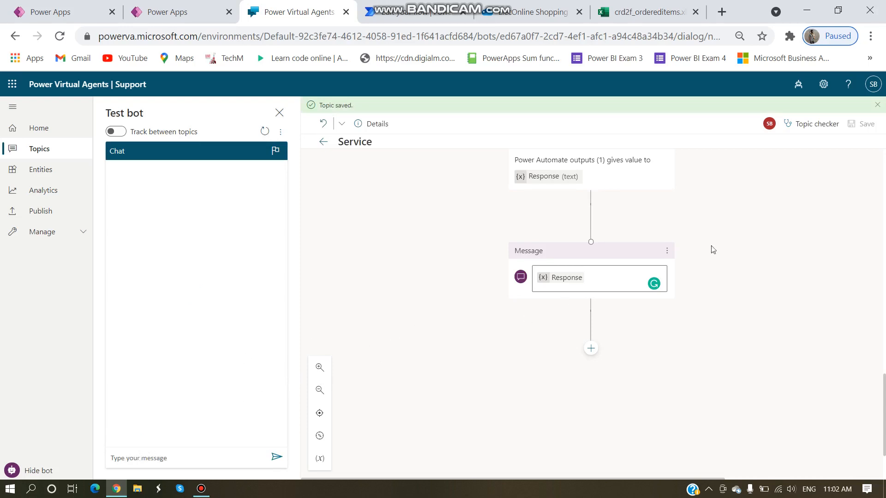
pyautogui.scroll(5, 727, 262)
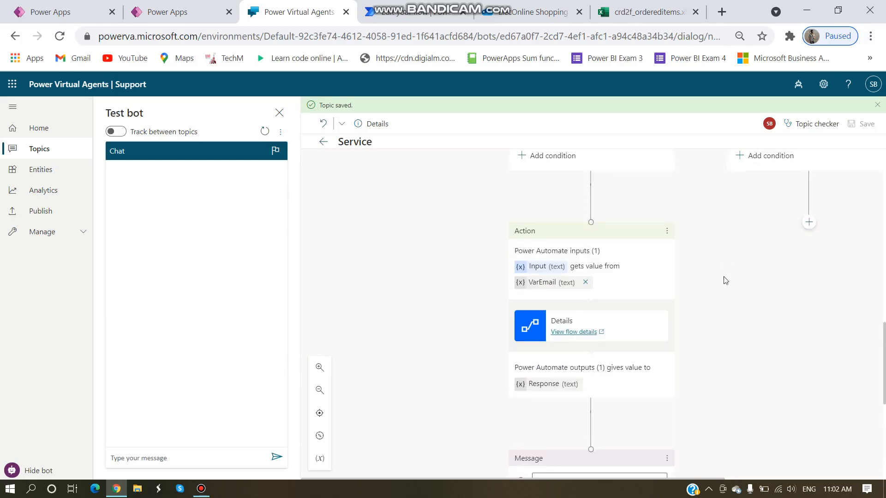
# Step: In the test chat, send 'Help' and then the user's email address
pyautogui.scroll(-3, 726, 298)
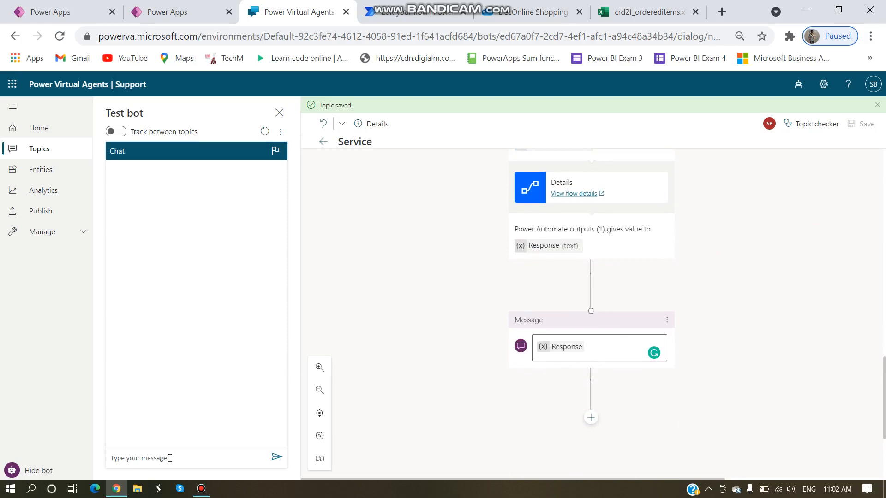
pyautogui.write('H')
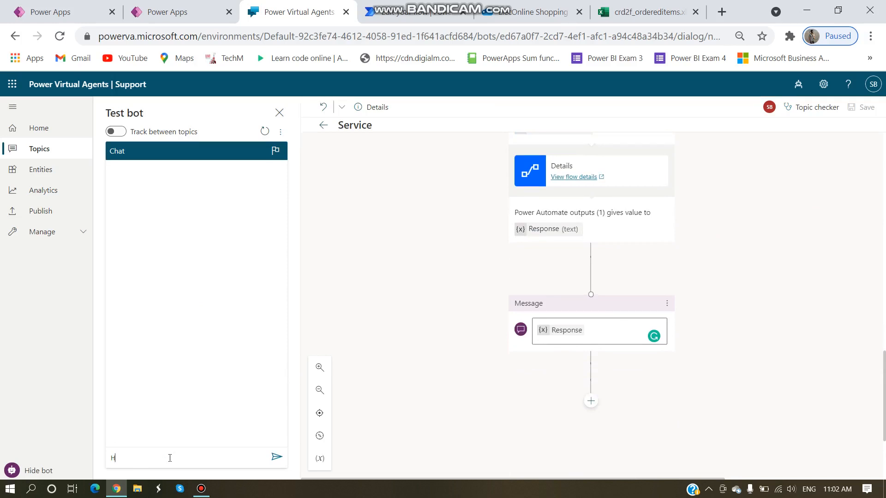
pyautogui.write('elp')
pyautogui.press('Return')
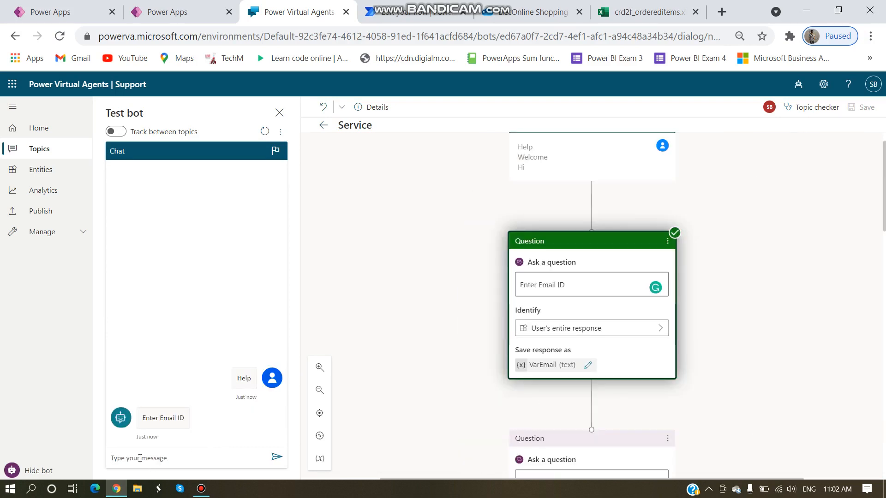
pyautogui.press('Return')
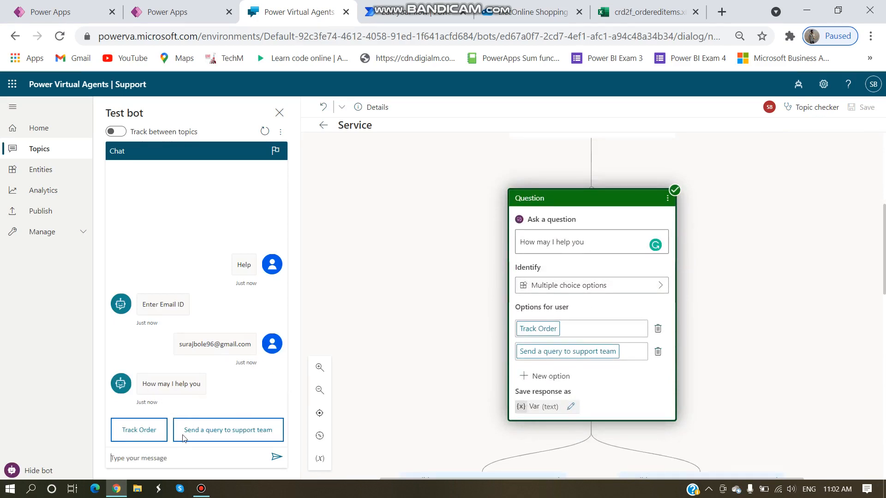
# Step: Choose Track Order and review the returned order list in the chat
pyautogui.click(146, 434)
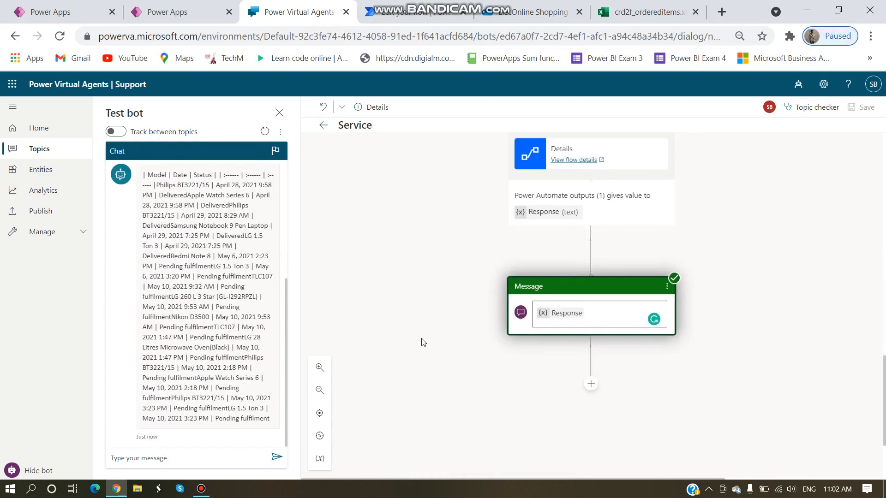
pyautogui.scroll(3, 214, 354)
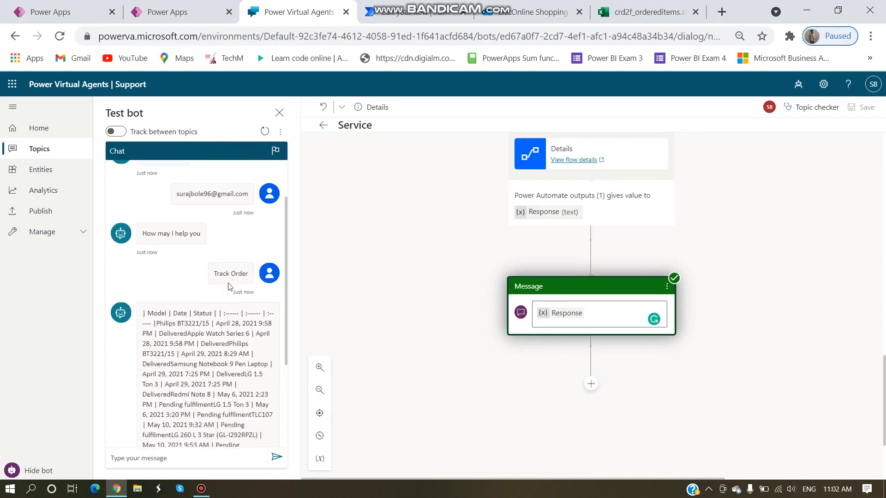
pyautogui.scroll(3, 490, 285)
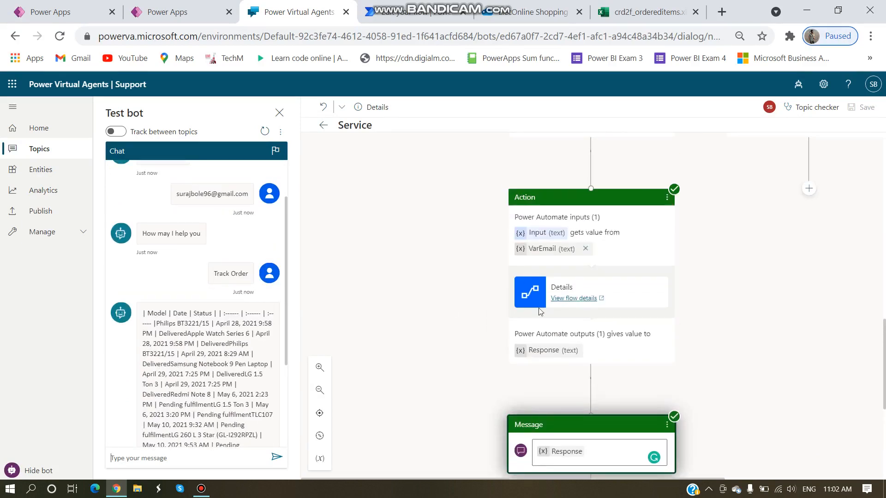
pyautogui.moveTo(177, 196); pyautogui.dragTo(247, 196)
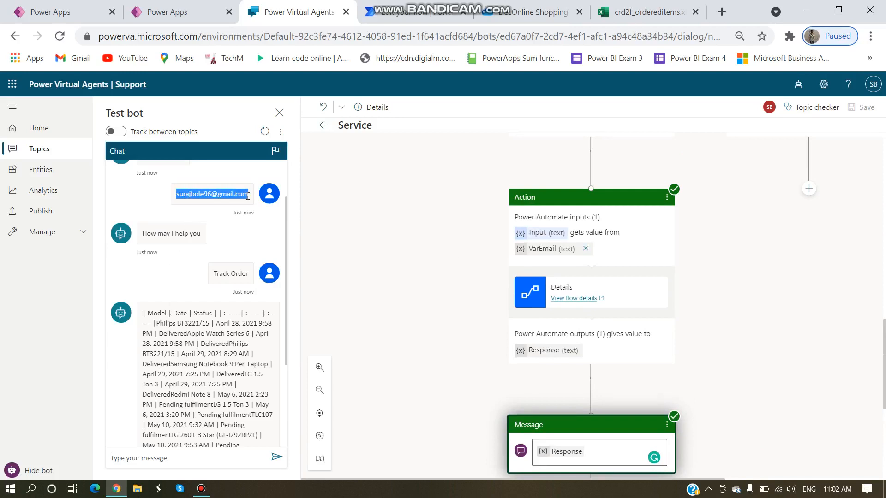
pyautogui.scroll(10, 543, 371)
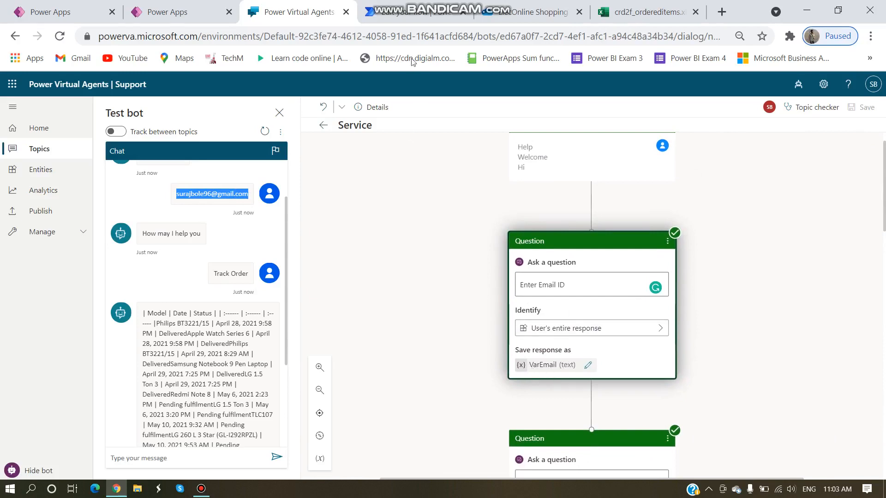
pyautogui.click(646, 12)
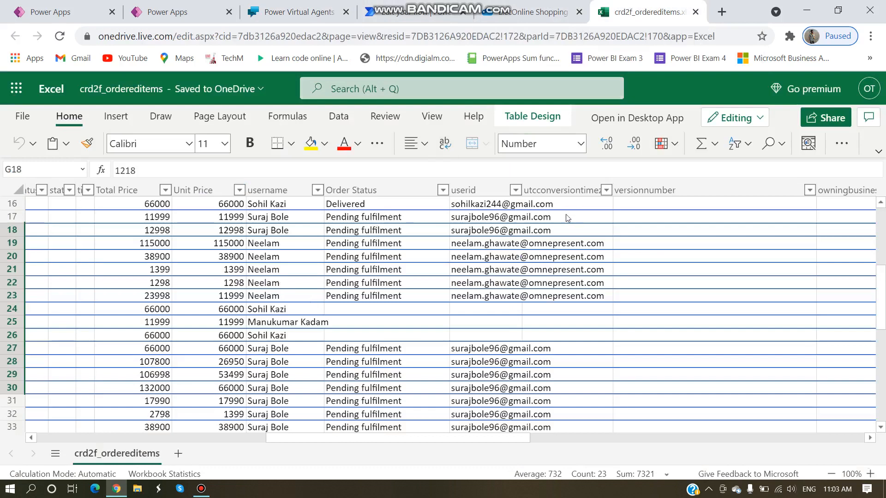
pyautogui.moveTo(303, 440); pyautogui.dragTo(164, 441)
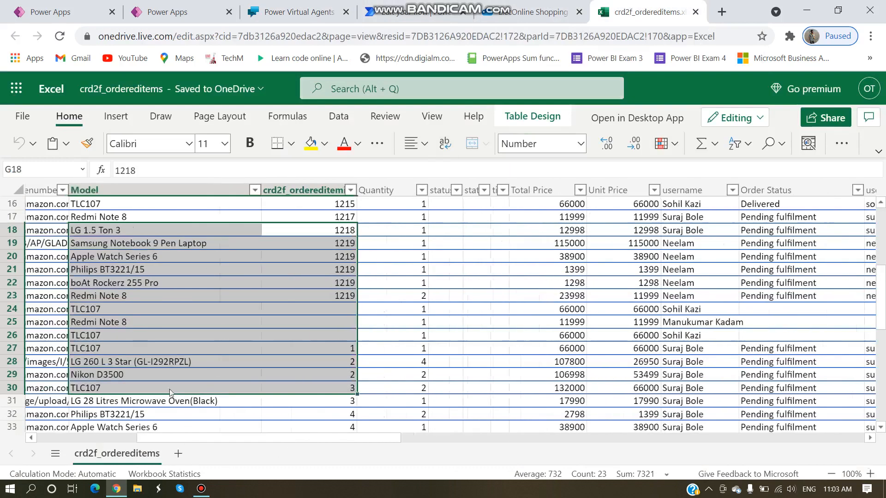
pyautogui.click(286, 10)
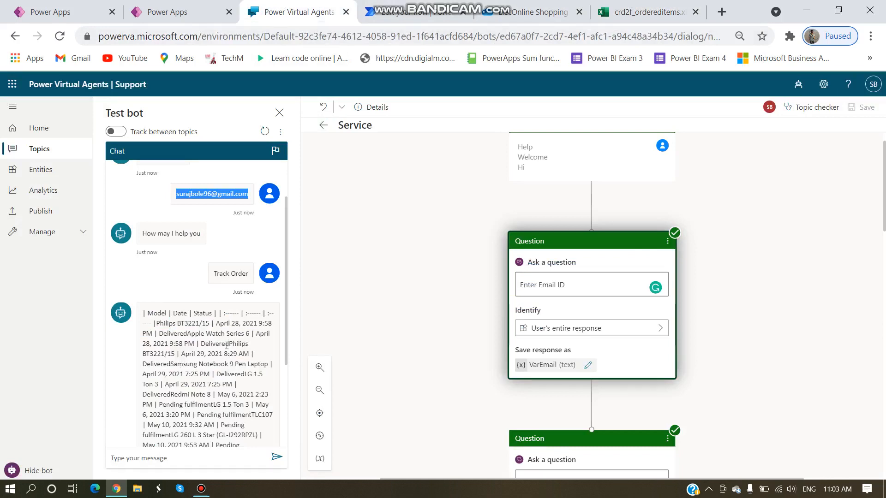
# Step: Check the formatted Model, Date and Status table in the test chat, then reopen the Details flow
pyautogui.scroll(-3, 252, 389)
pyautogui.scroll(3, 231, 333)
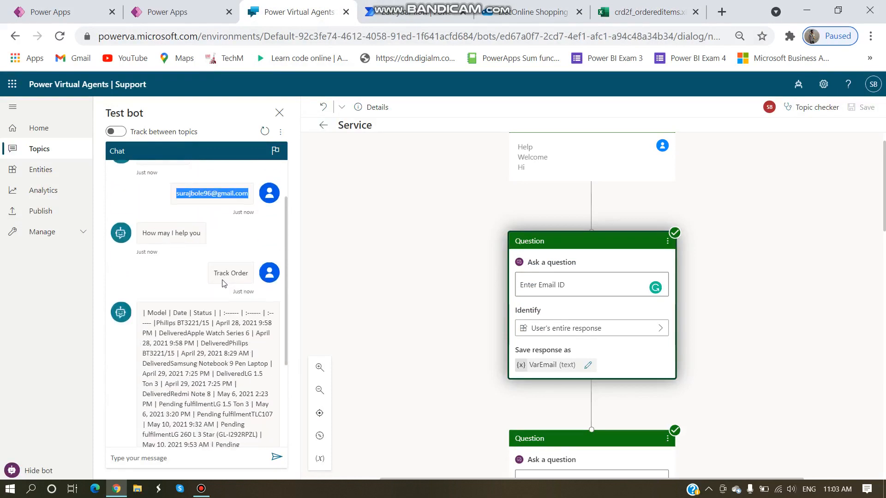
pyautogui.scroll(-6, 435, 293)
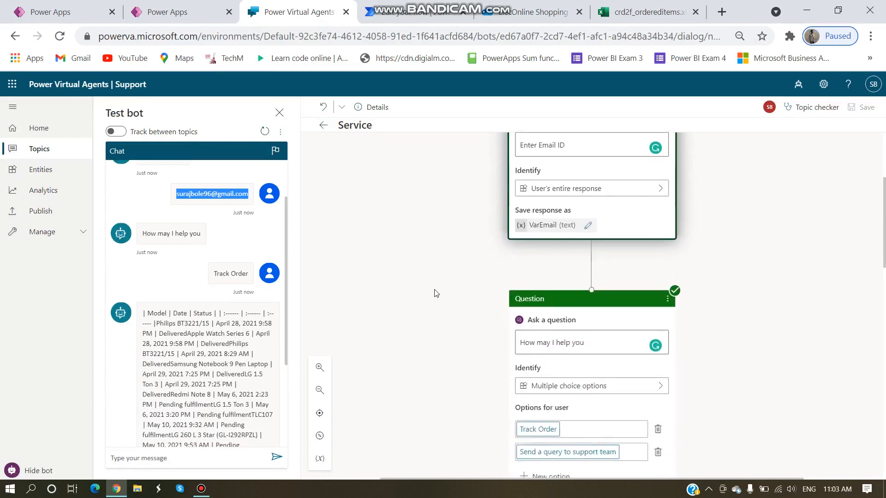
pyautogui.scroll(-8, 435, 293)
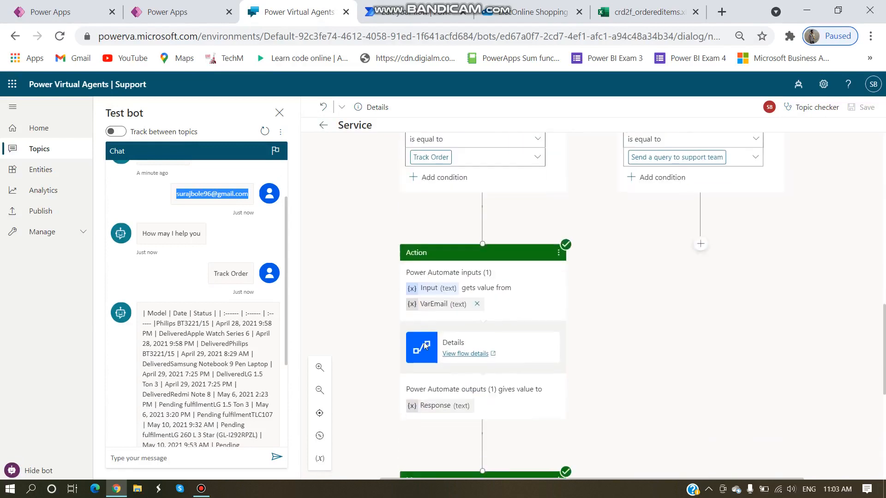
pyautogui.scroll(-3, 423, 347)
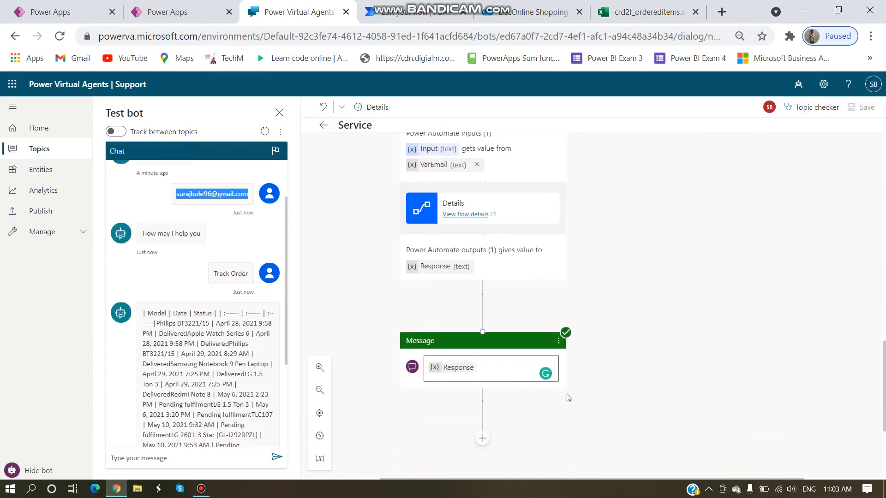
pyautogui.click(201, 488)
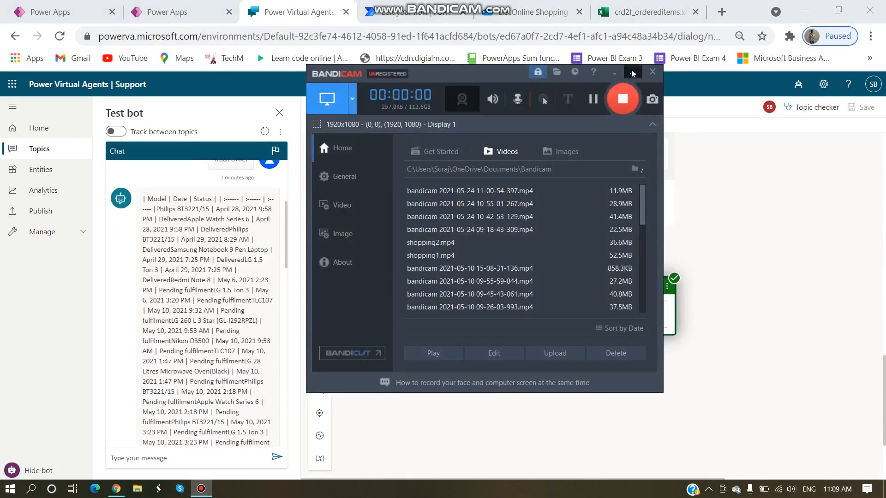
pyautogui.click(632, 73)
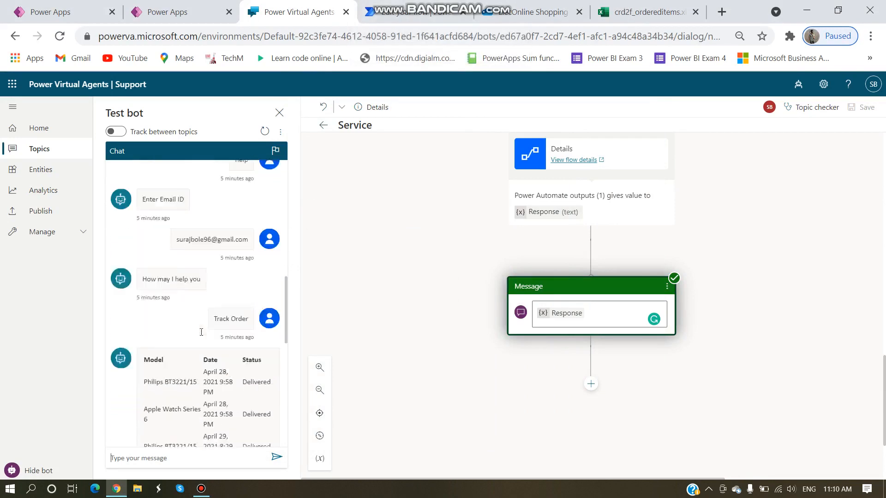
pyautogui.scroll(-5, 153, 226)
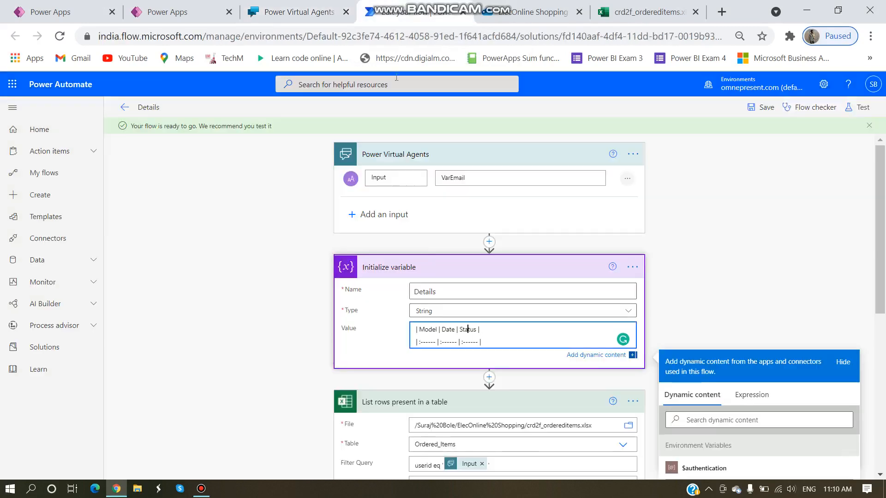
pyautogui.click(396, 13)
# Step: Append a closing '|' to the dashed separator row of the Details variable's Value
pyautogui.click(754, 254)
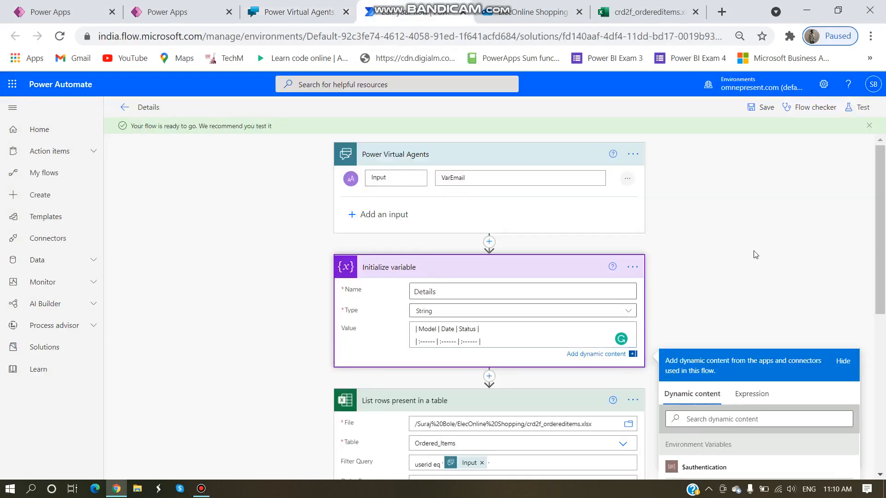
pyautogui.click(481, 342)
pyautogui.moveTo(481, 341); pyautogui.dragTo(414, 332)
pyautogui.click(521, 340)
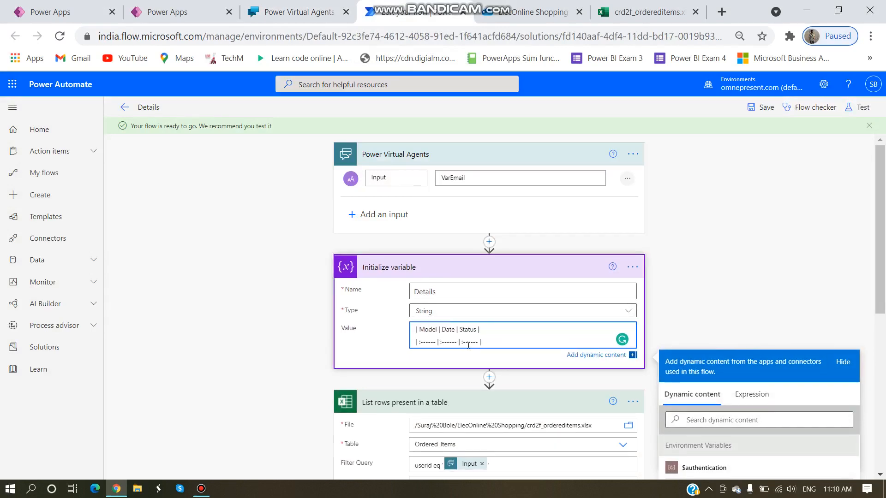
pyautogui.write('|')
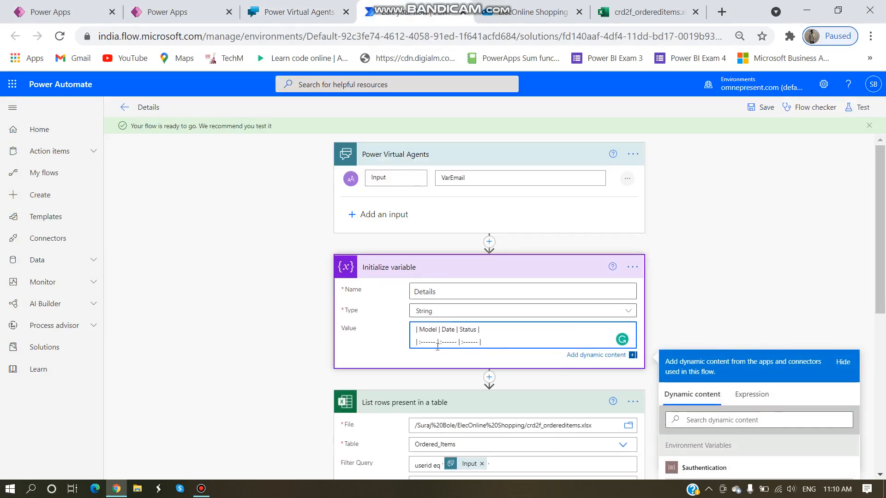
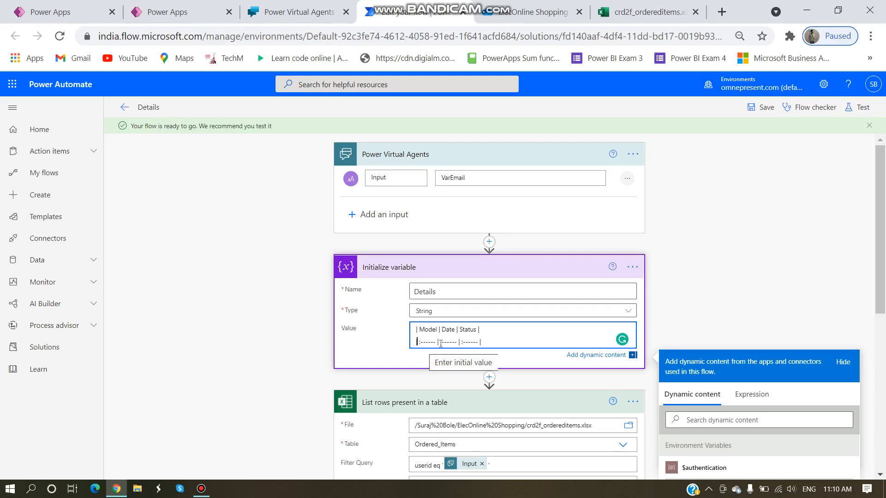
# Step: Review the table header text in the Initialize variable value, then collapse that card
pyautogui.hotkey('ctrl', 'a')
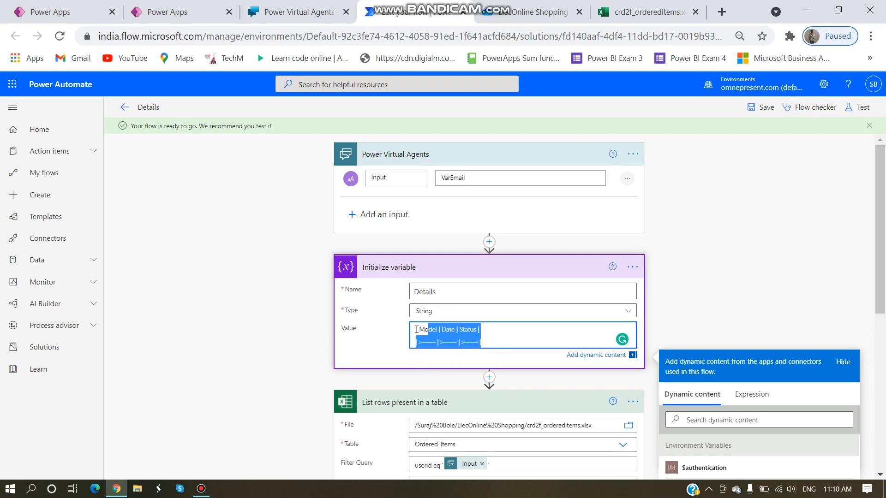
pyautogui.scroll(-3, 537, 340)
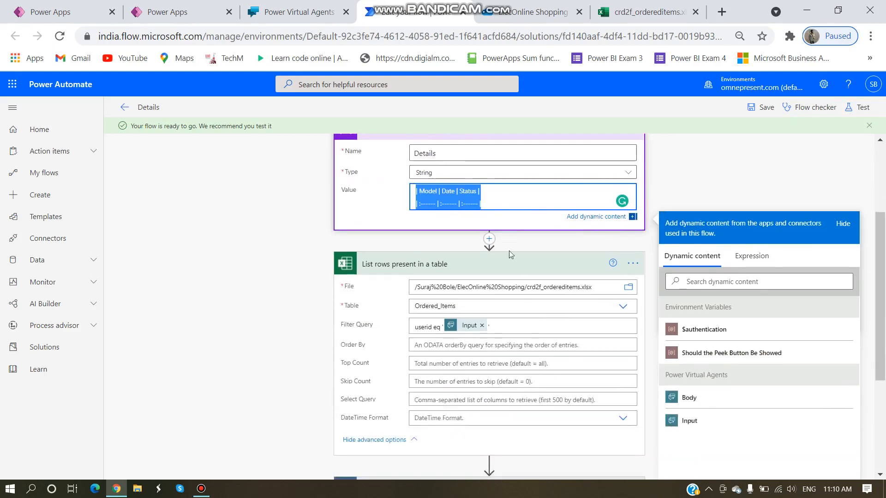
pyautogui.scroll(3, 509, 250)
pyautogui.click(470, 268)
pyautogui.click(469, 268)
# Step: Expand Apply to each, check the Append to string variable value, and return to the Service topic
pyautogui.scroll(-5, 465, 344)
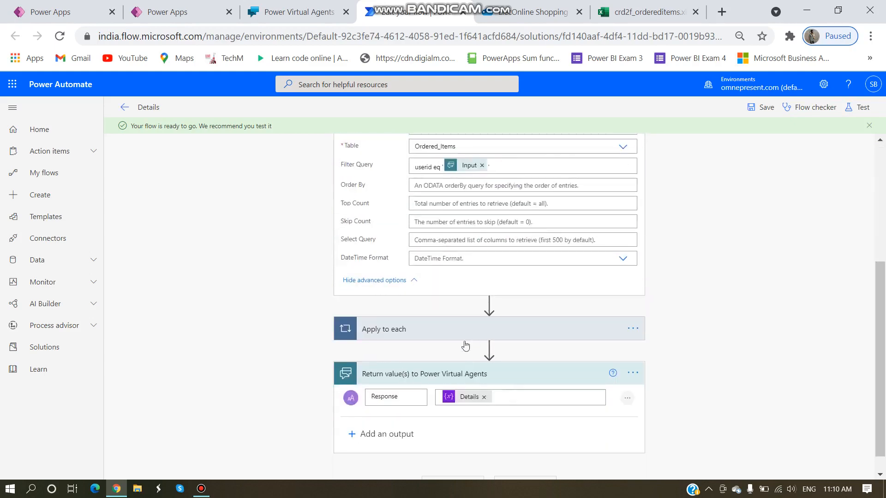
pyautogui.click(404, 301)
pyautogui.scroll(-2, 464, 332)
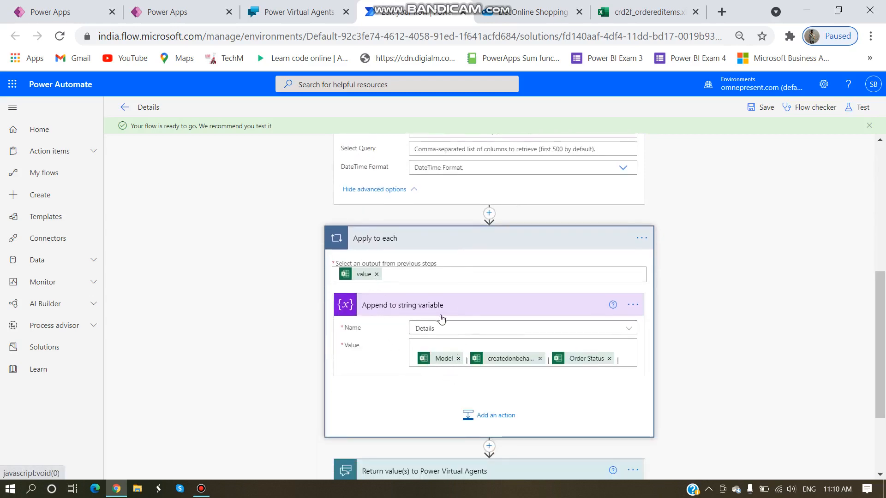
pyautogui.click(425, 347)
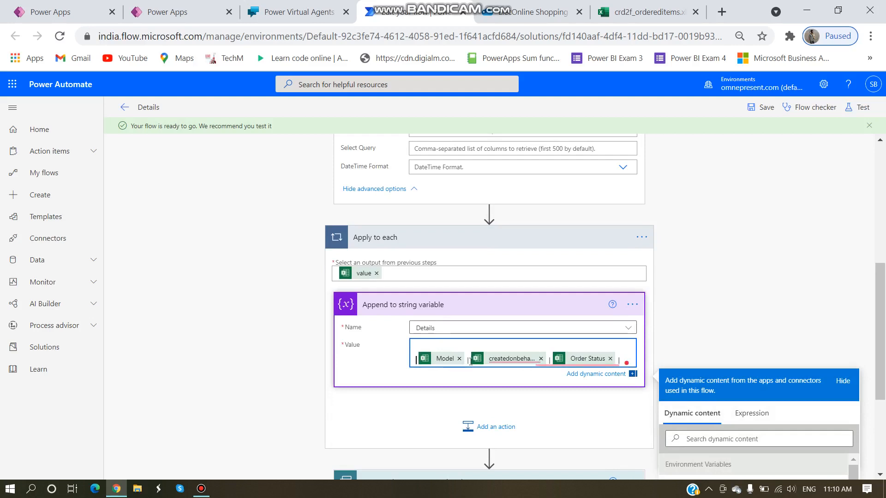
pyautogui.click(598, 366)
pyautogui.click(299, 12)
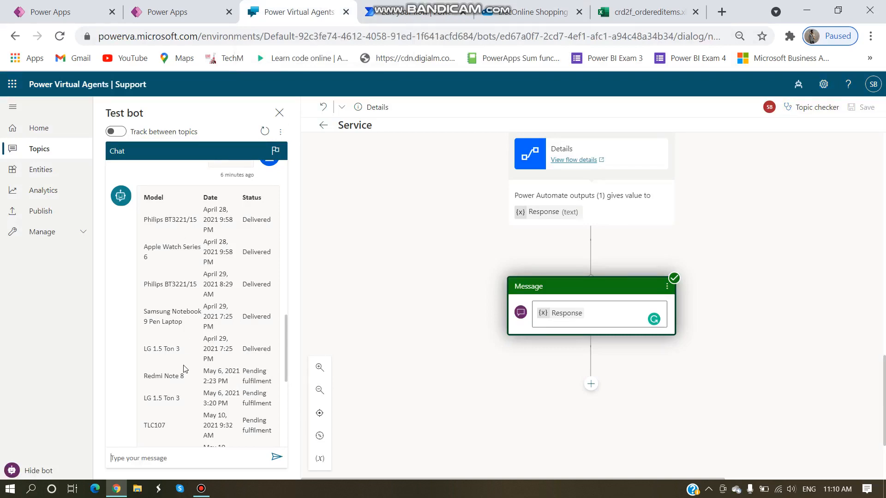
pyautogui.scroll(-6, 176, 372)
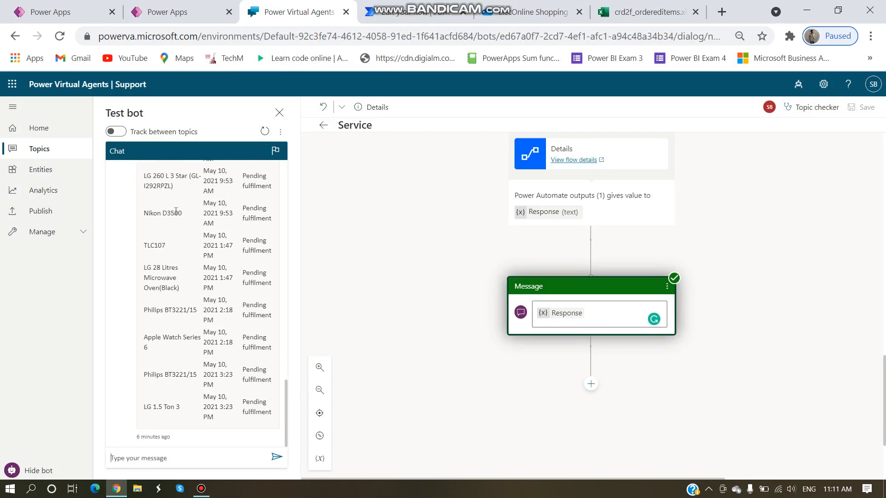
pyautogui.scroll(10, 175, 211)
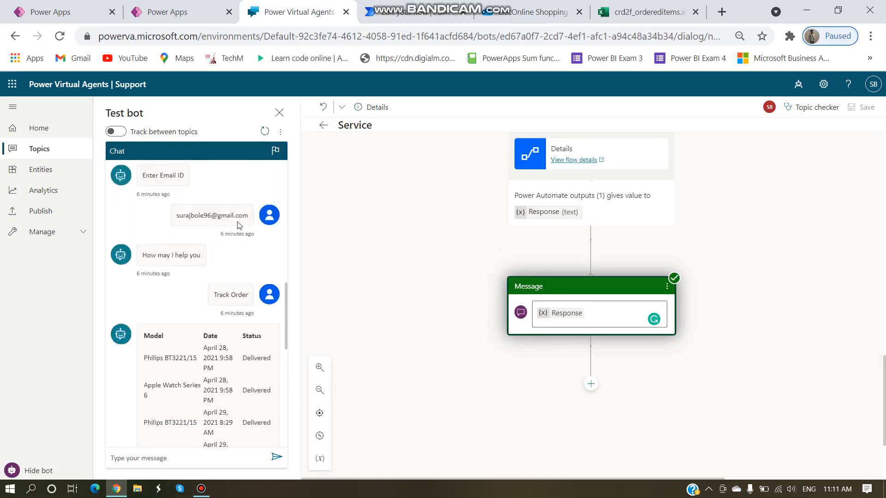
pyautogui.scroll(-3, 194, 372)
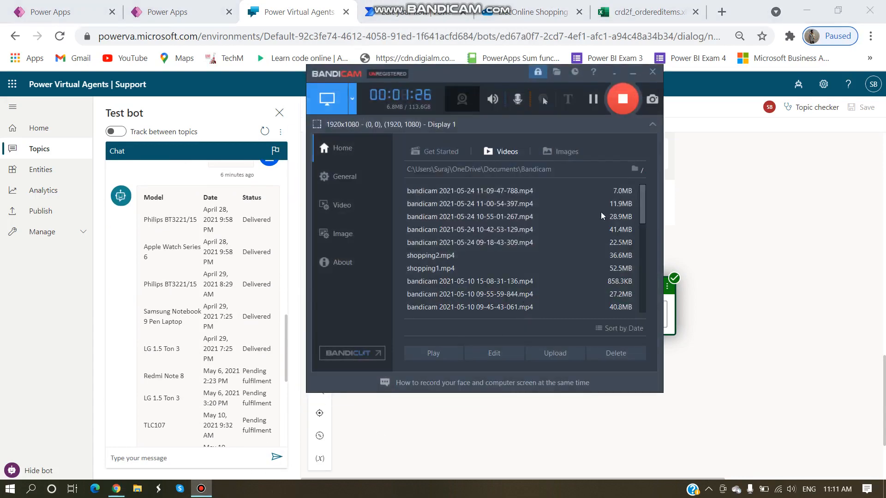
# Step: Resume the Bandicam screen recording
pyautogui.click(623, 94)
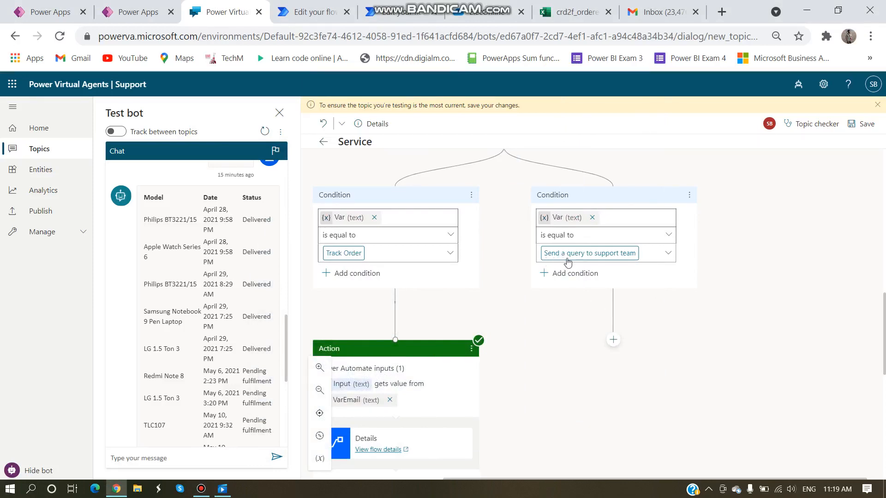
# Step: Add a question 'Tell us your query!' under the support-team branch, capturing the user's entire response
pyautogui.click(613, 341)
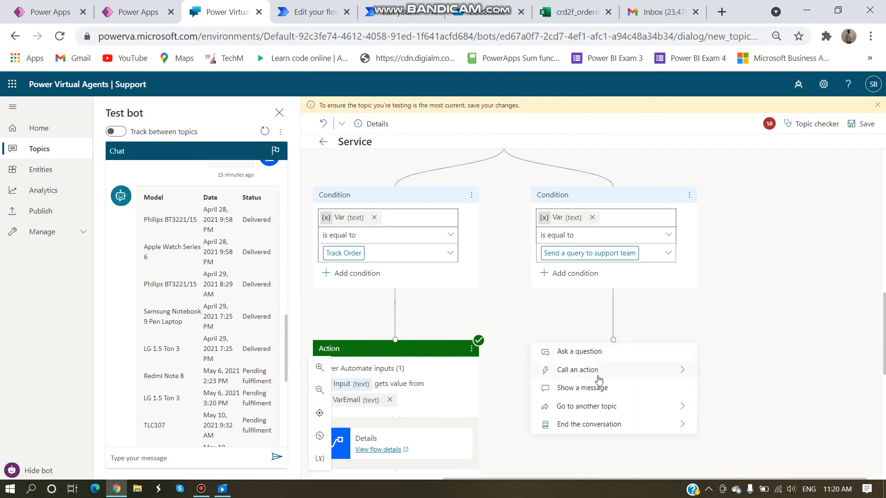
pyautogui.click(668, 305)
pyautogui.click(613, 341)
pyautogui.click(586, 352)
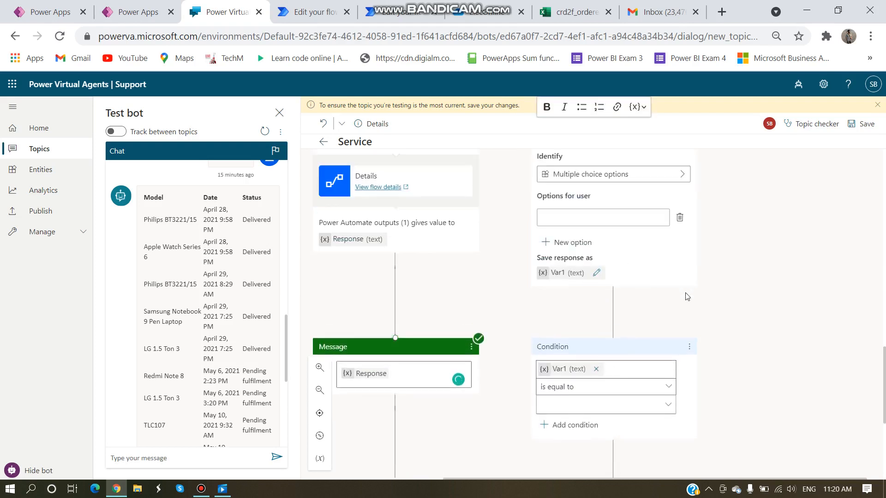
pyautogui.scroll(5, 743, 312)
pyautogui.scroll(1, 743, 313)
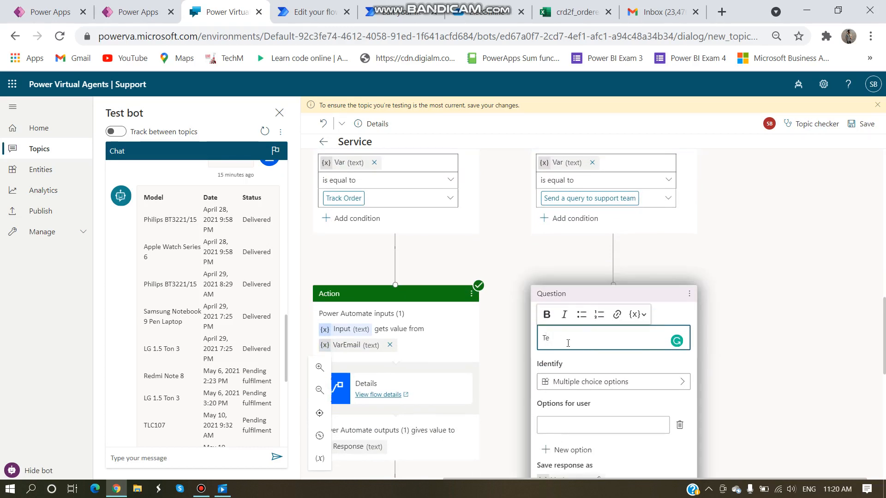
pyautogui.write('ll us you')
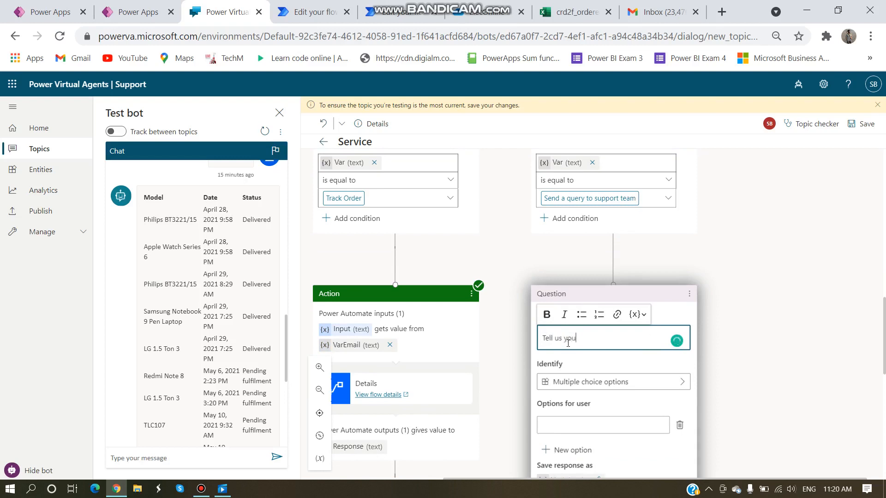
pyautogui.write('r query!')
pyautogui.scroll(-2, 559, 313)
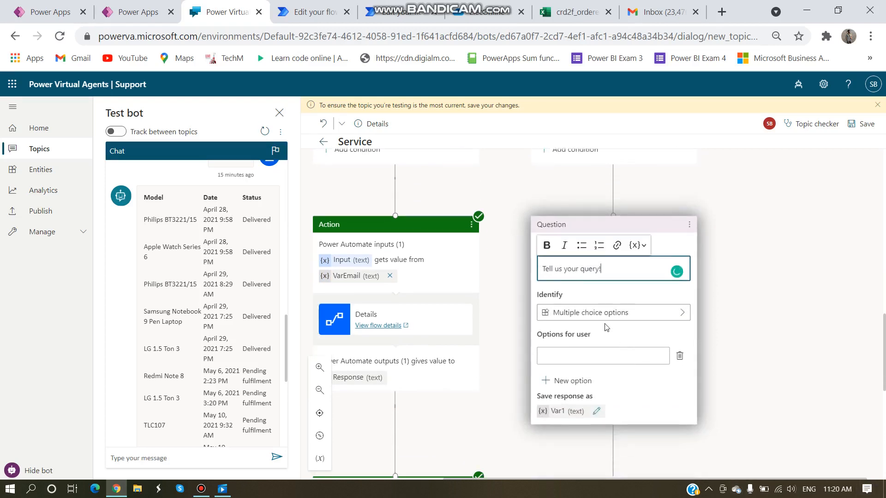
pyautogui.click(559, 312)
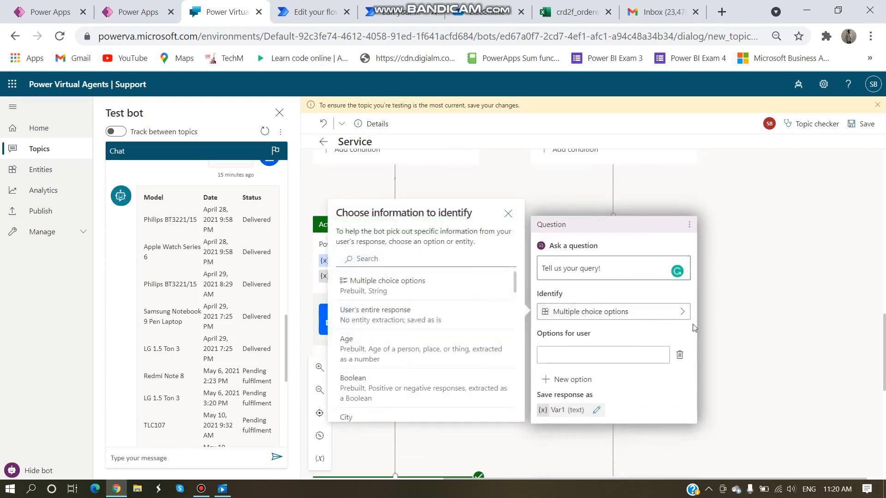
pyautogui.click(374, 316)
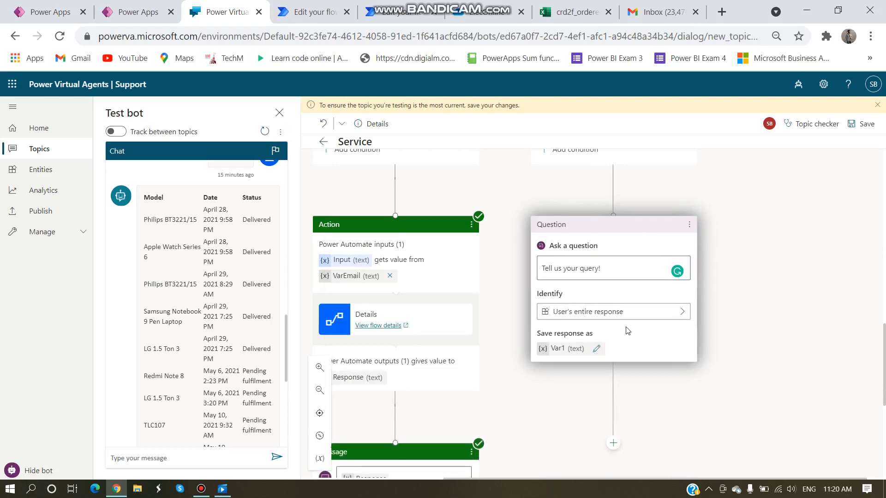
# Step: Rename the response variable from Var1 to VarQuery
pyautogui.click(597, 349)
pyautogui.click(727, 199)
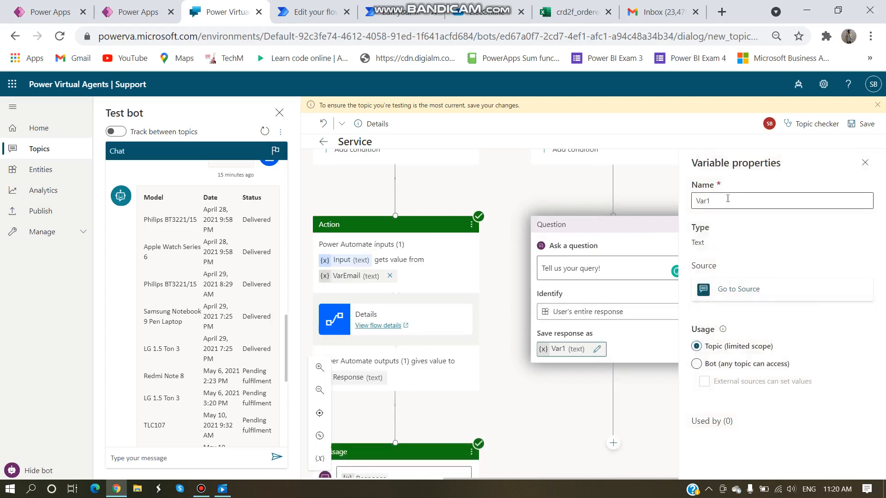
pyautogui.press('BackSpace')
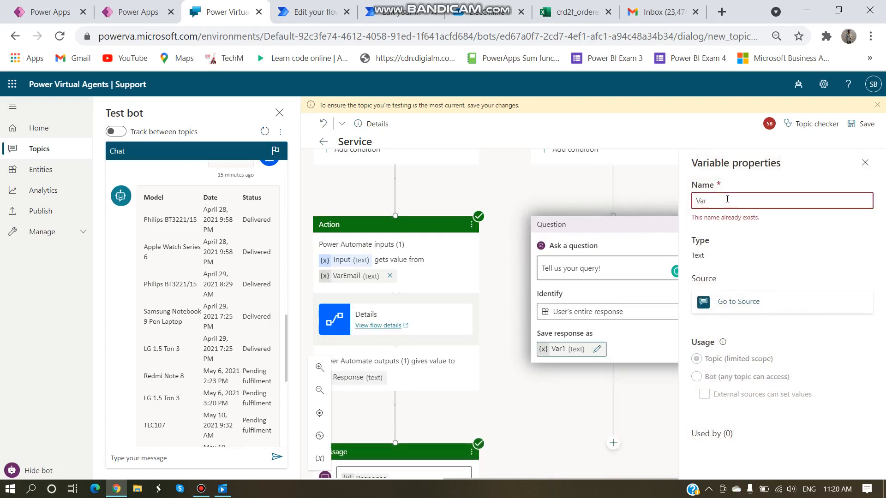
pyautogui.write('Query')
pyautogui.hotkey('ctrl', 'z')
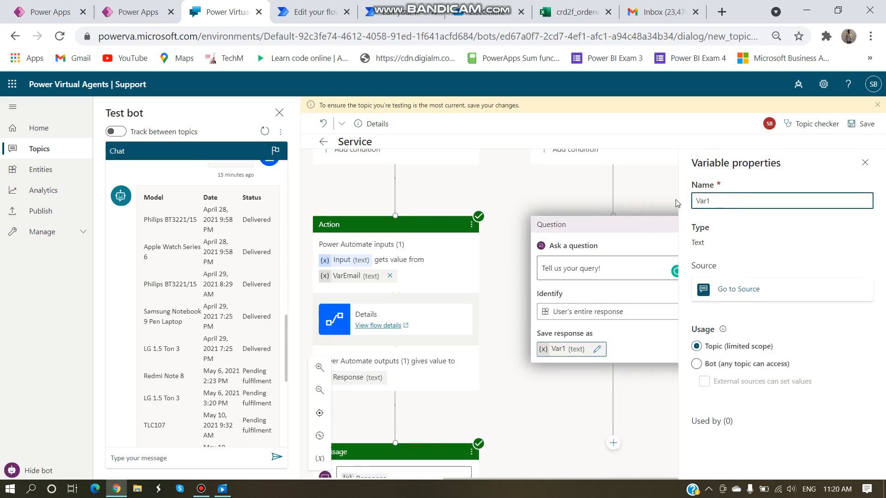
pyautogui.press('BackSpace')
pyautogui.write('Query')
pyautogui.click(639, 190)
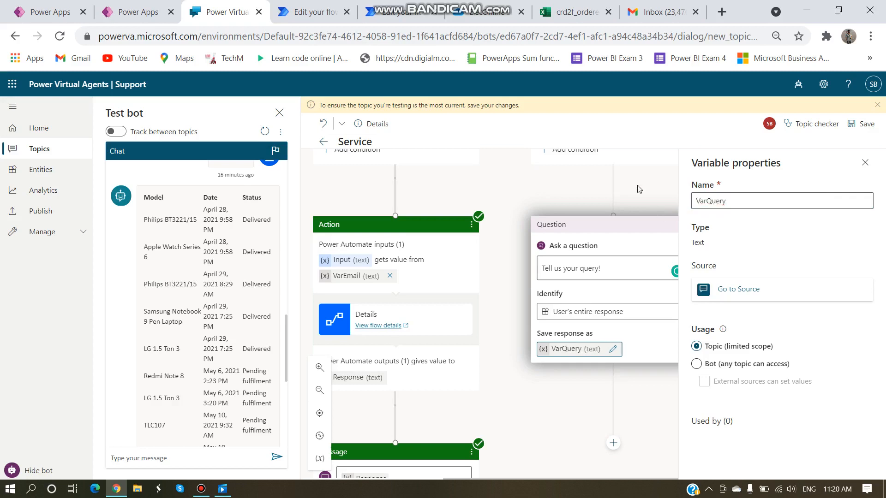
pyautogui.click(866, 163)
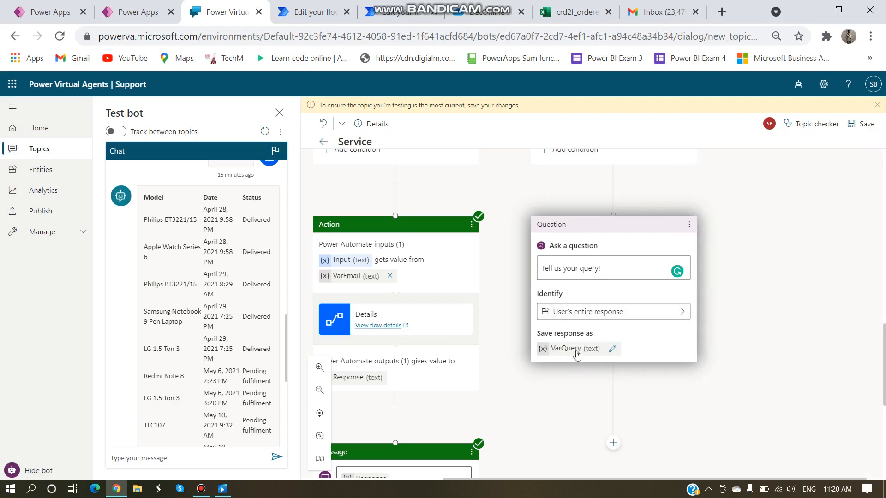
# Step: Add a Call an action node after the question that creates a new flow
pyautogui.scroll(-2, 563, 376)
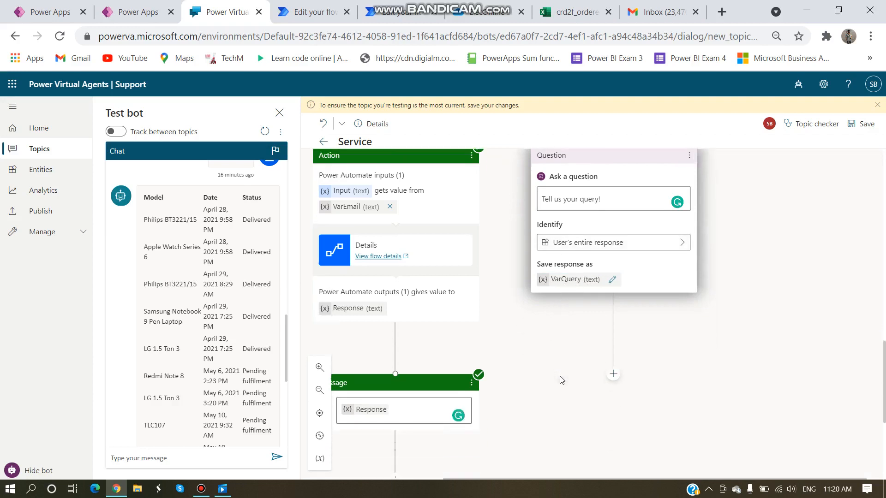
pyautogui.click(612, 374)
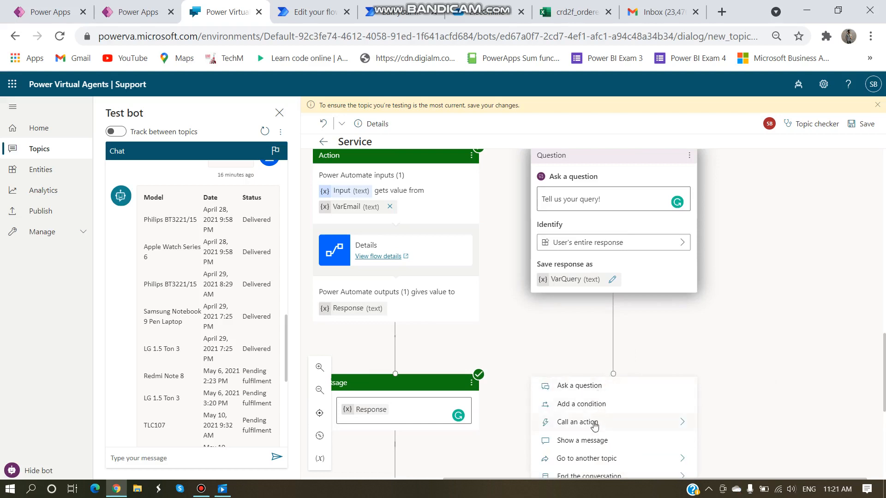
pyautogui.click(682, 423)
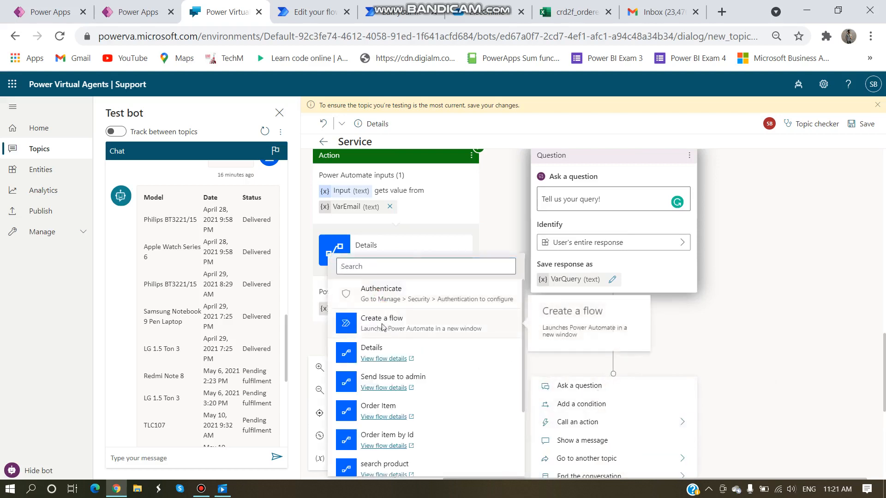
pyautogui.click(383, 324)
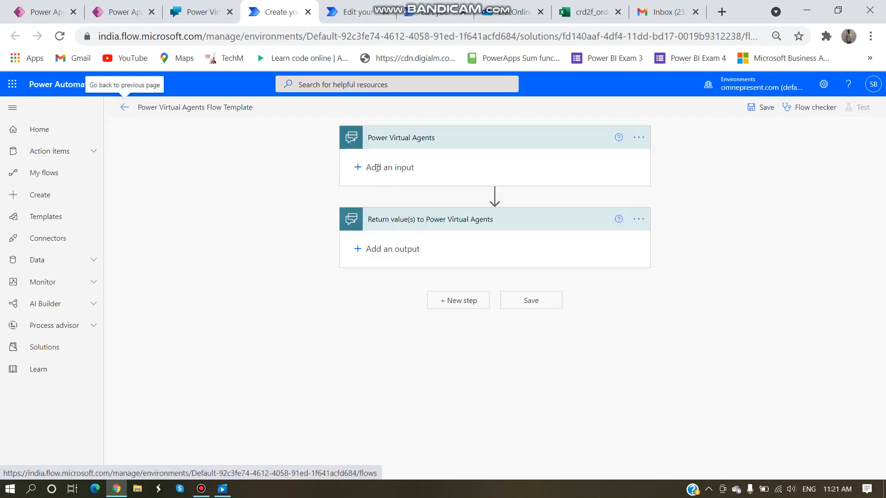
# Step: Add a text input to the flow trigger described as VarEmail, matching the bot's variable name
pyautogui.click(356, 166)
pyautogui.click(371, 186)
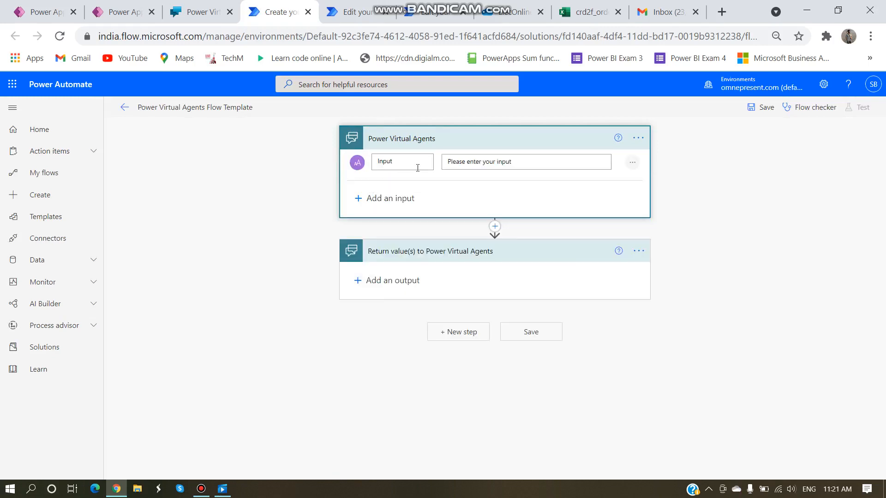
pyautogui.moveTo(521, 161); pyautogui.dragTo(447, 160)
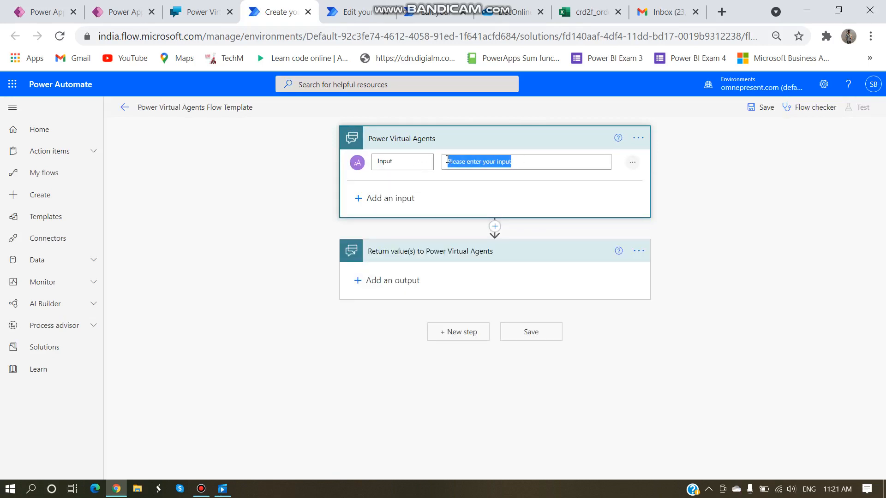
pyautogui.press('BackSpace')
pyautogui.write('s')
pyautogui.press('BackSpace')
pyautogui.press('BackSpace')
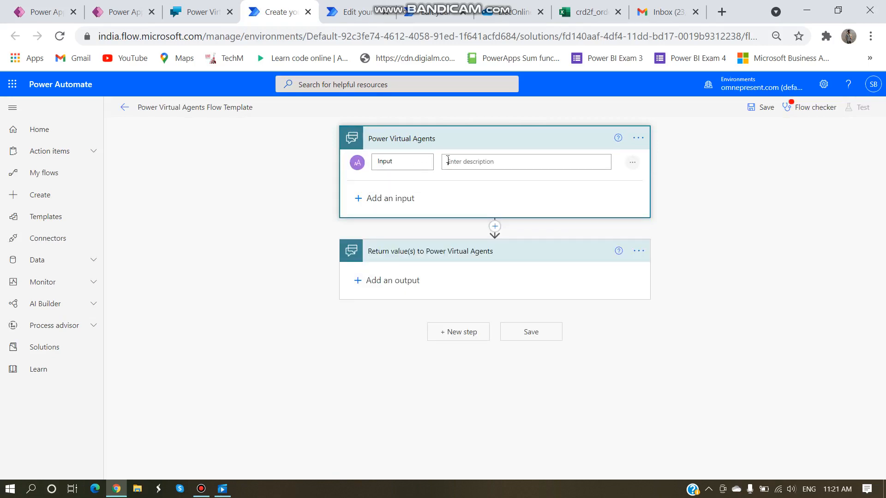
pyautogui.write('Val')
pyautogui.write('Email')
pyautogui.click(203, 11)
pyautogui.scroll(10, 545, 262)
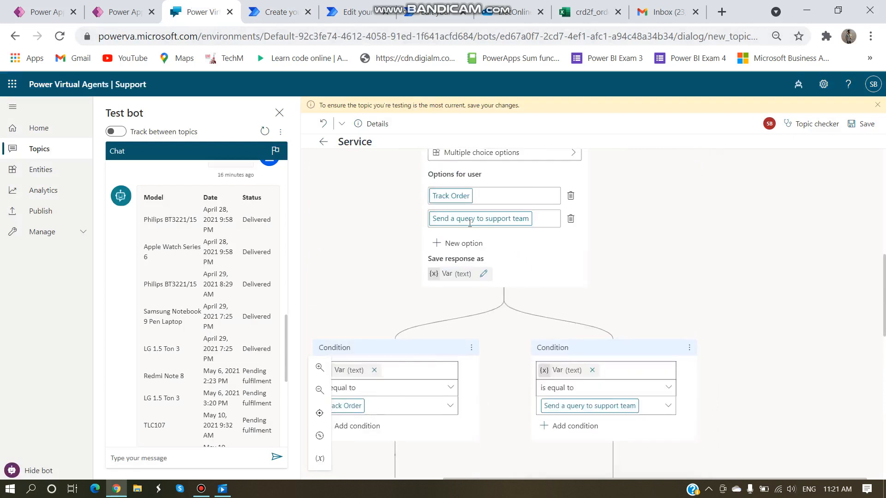
pyautogui.scroll(3, 521, 229)
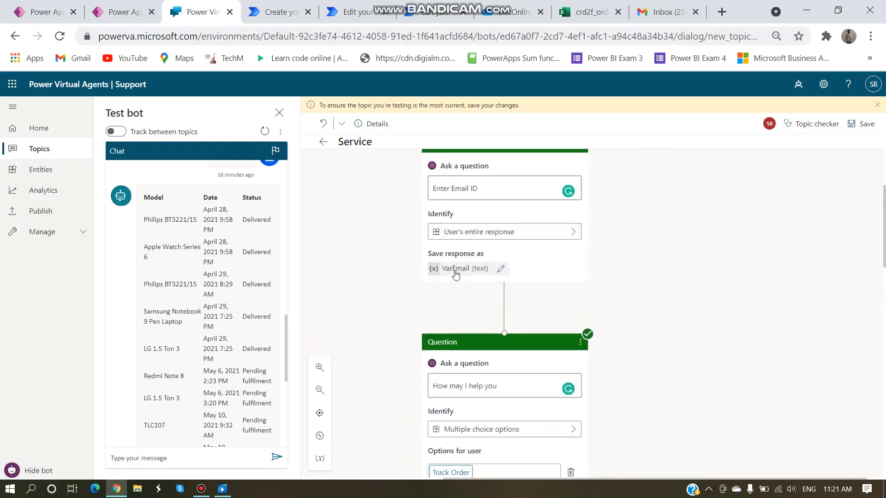
pyautogui.click(276, 14)
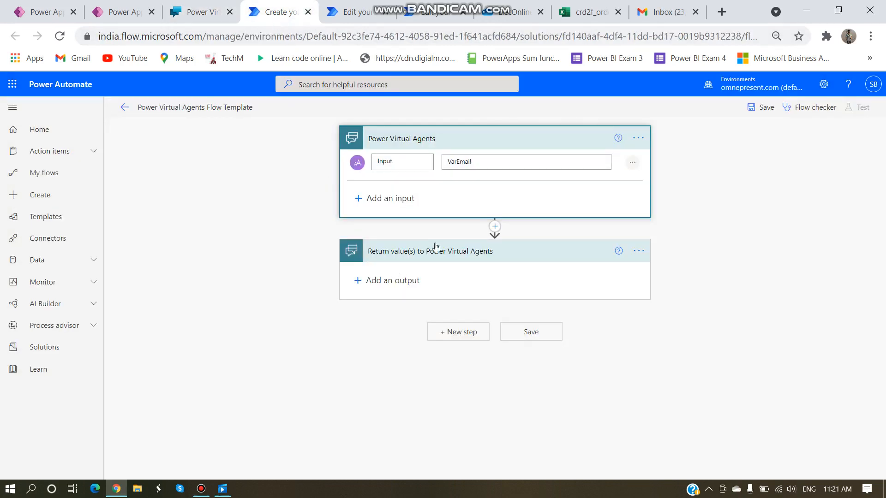
# Step: Add a second text input named Issue and rename the first input to Email
pyautogui.click(378, 202)
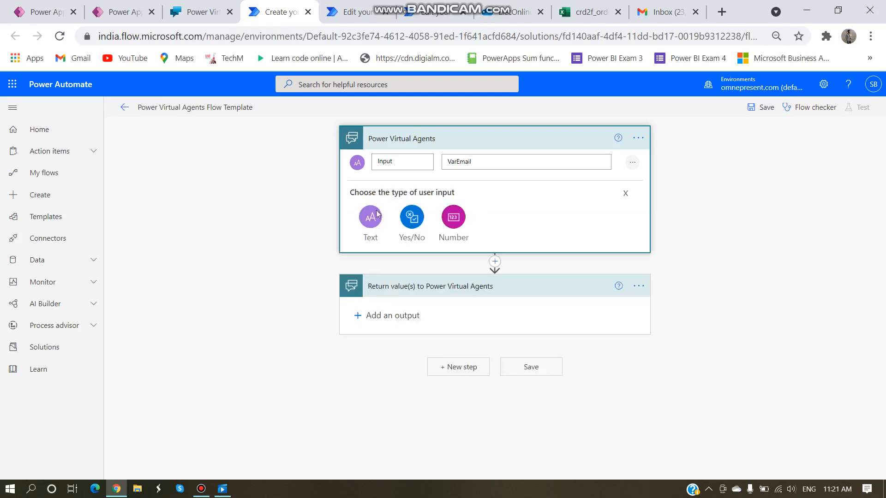
pyautogui.click(368, 215)
pyautogui.moveTo(405, 203); pyautogui.dragTo(349, 202)
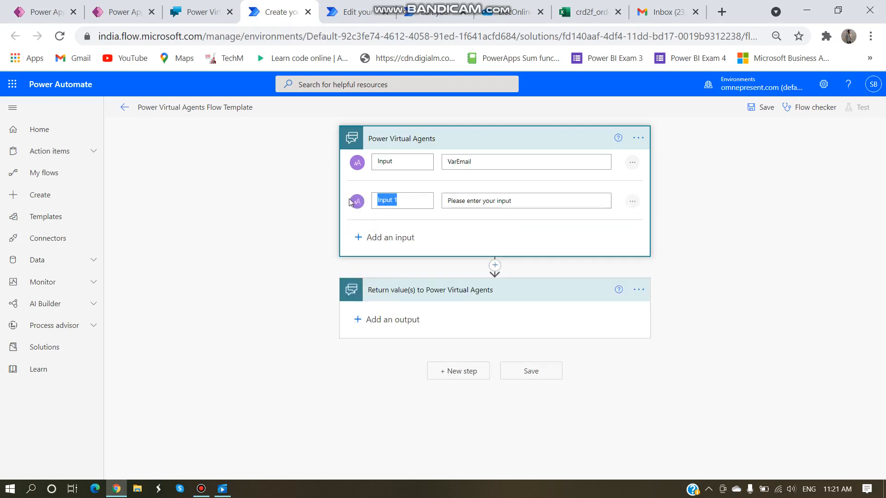
pyautogui.write('/i')
pyautogui.press('BackSpace')
pyautogui.write('Issy')
pyautogui.write('=')
pyautogui.write('ue')
pyautogui.moveTo(404, 164); pyautogui.dragTo(369, 167)
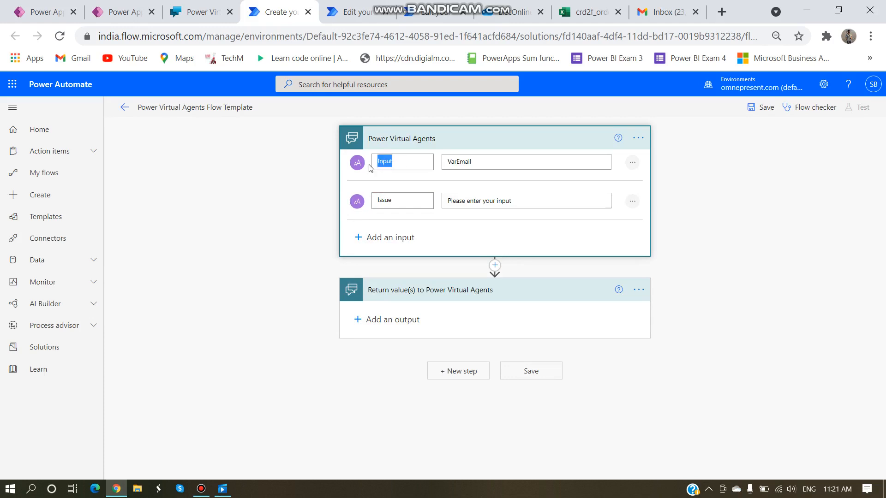
pyautogui.write('Email')
# Step: Describe the Issue input as VarQuery, checking the bot's query variable name
pyautogui.moveTo(513, 202); pyautogui.dragTo(442, 203)
pyautogui.press('BackSpace')
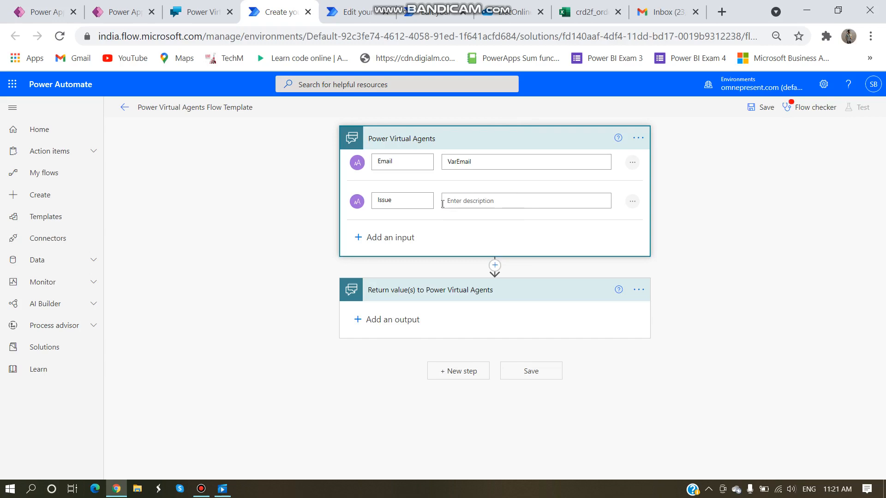
pyautogui.write('Var')
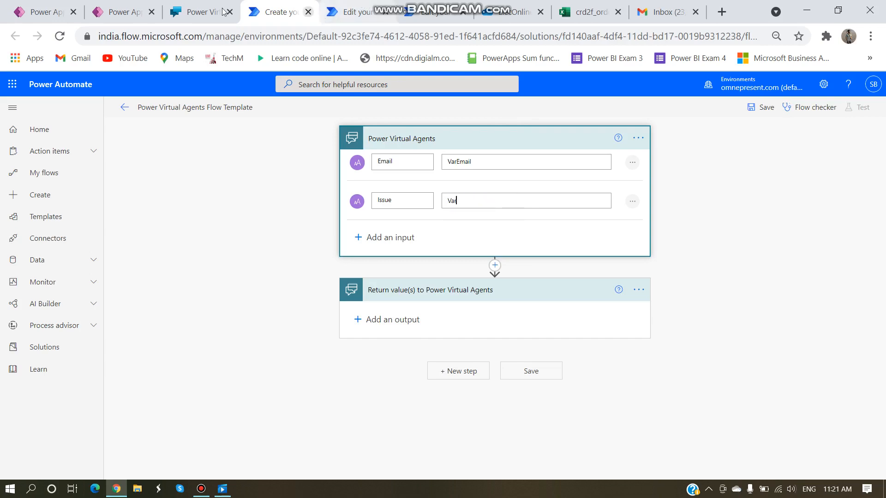
pyautogui.click(199, 12)
pyautogui.scroll(-10, 518, 347)
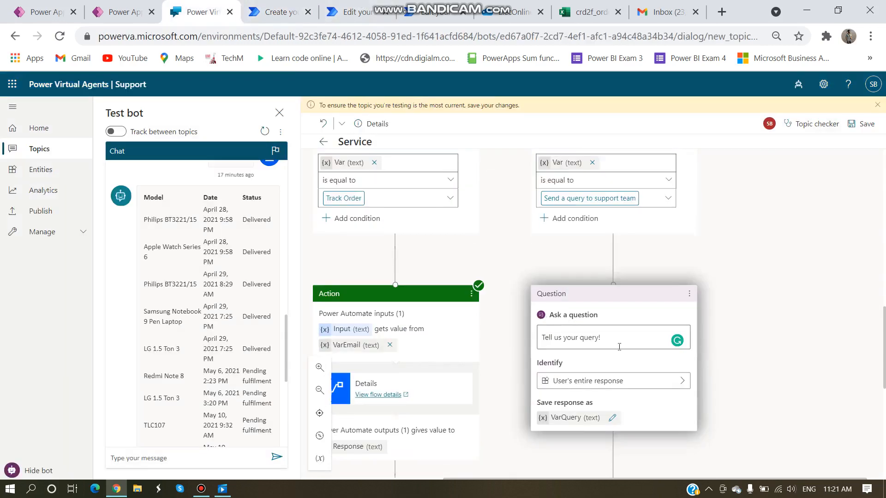
pyautogui.scroll(-2, 600, 312)
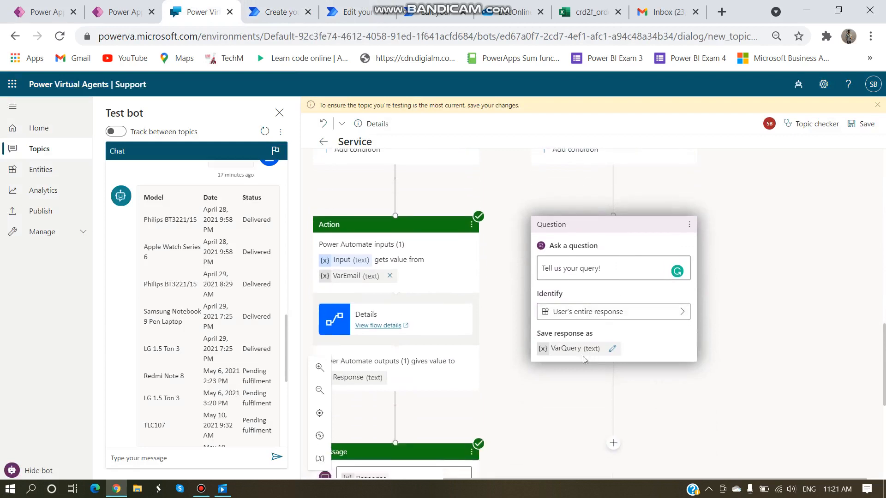
pyautogui.click(271, 17)
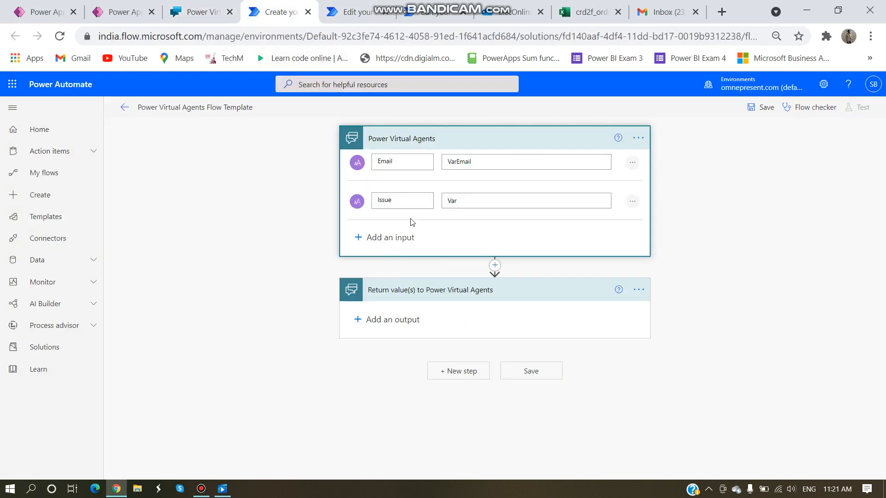
pyautogui.write('Query')
pyautogui.click(495, 265)
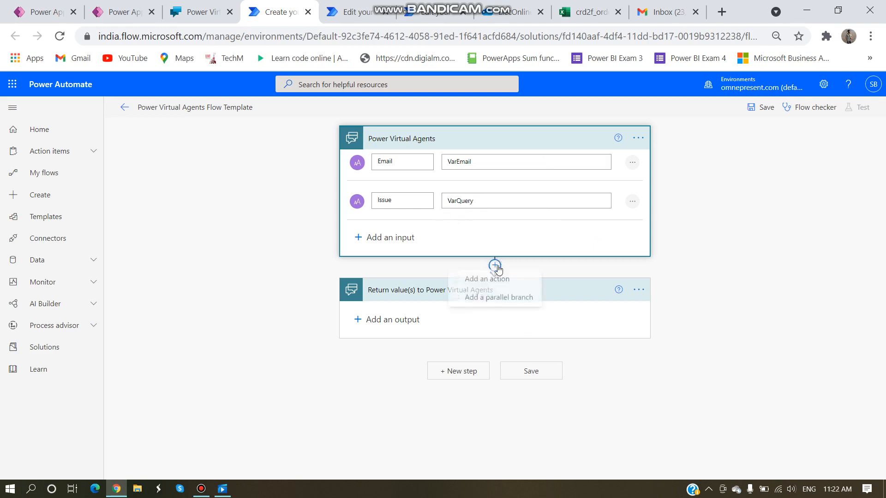
# Step: Add a Mail 'Send an email notification' action addressed to the support e-mail address
pyautogui.click(490, 280)
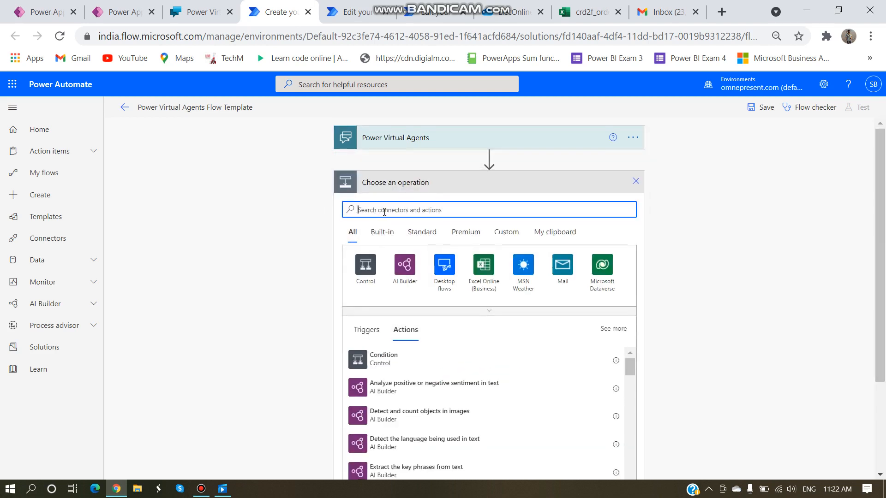
pyautogui.write('Mail')
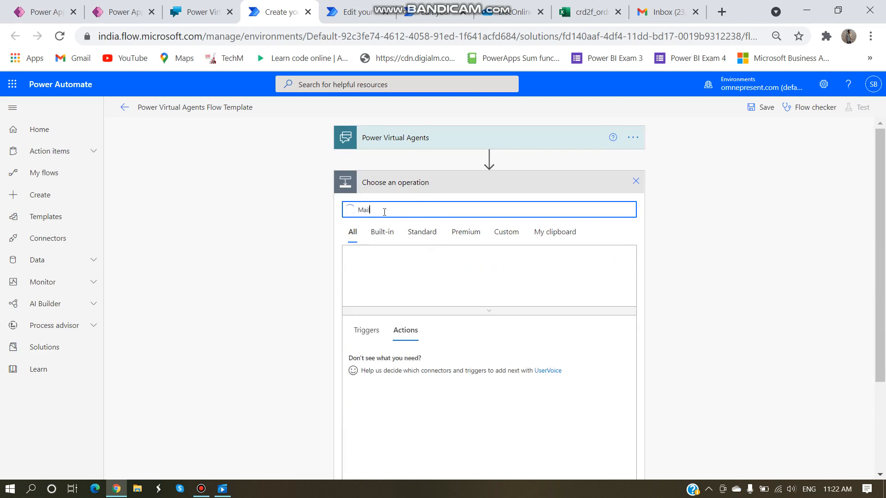
pyautogui.click(366, 268)
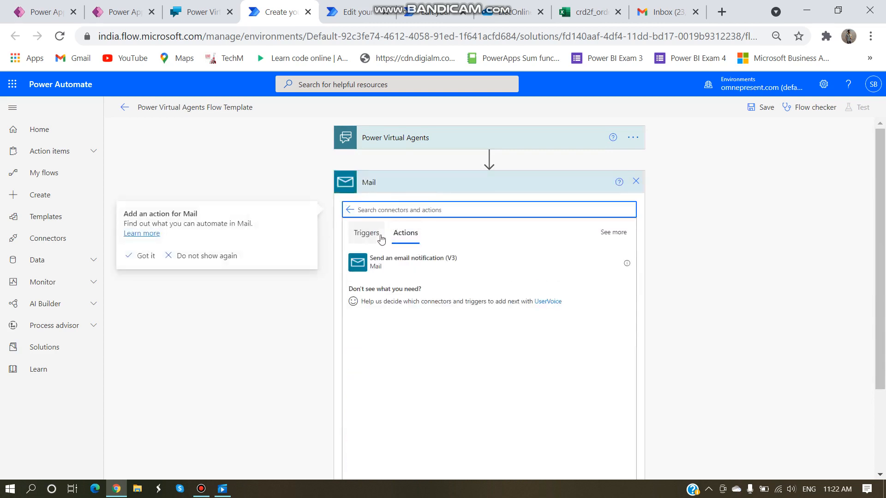
pyautogui.click(421, 259)
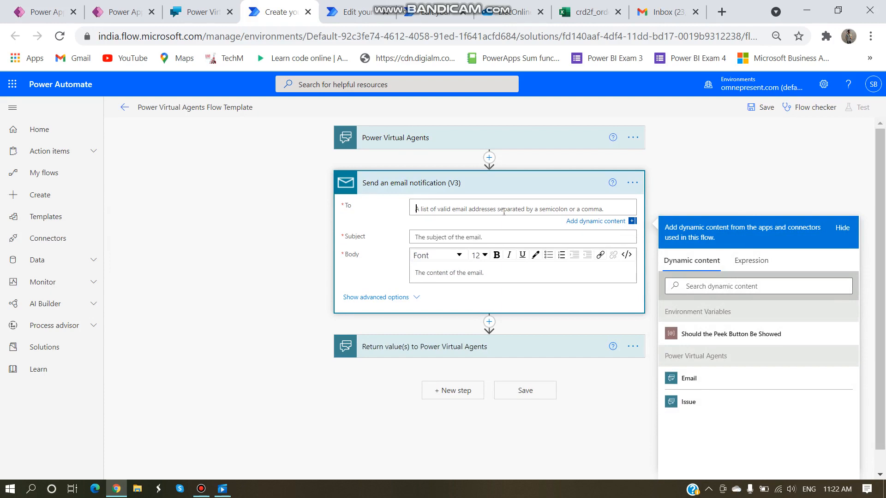
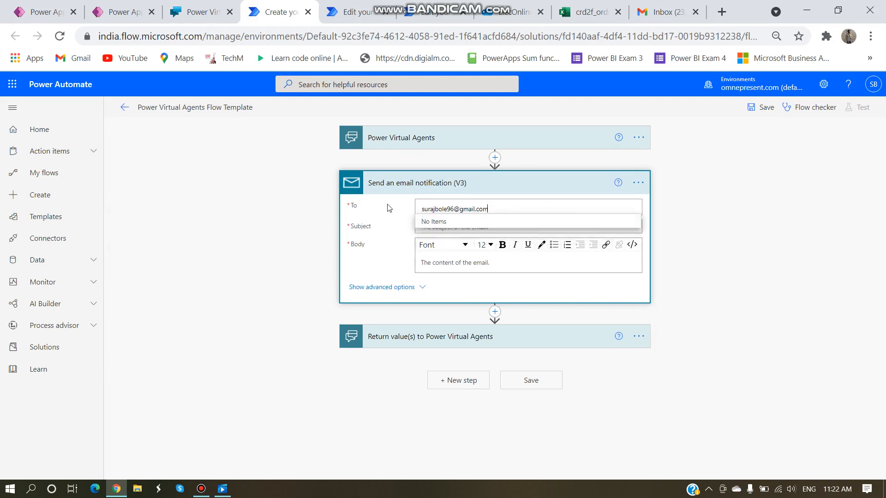
pyautogui.click(390, 208)
# Step: Set the email subject to 'Issue of' followed by the Email dynamic value
pyautogui.click(435, 228)
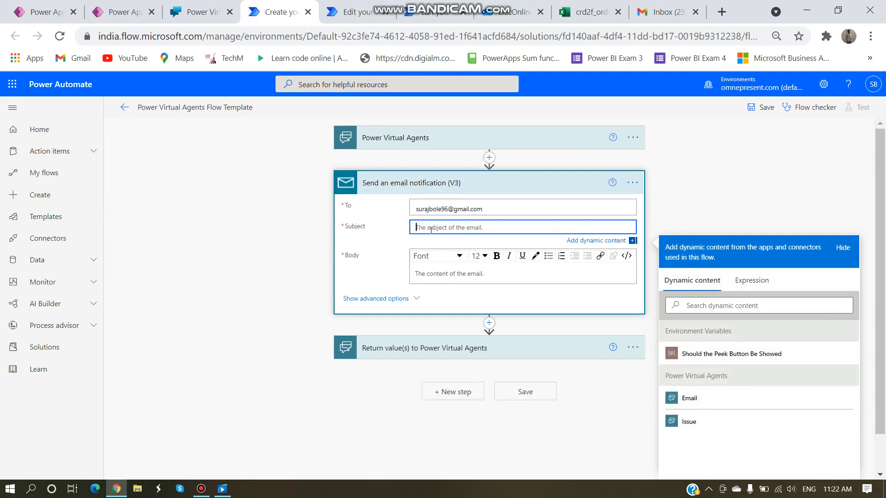
pyautogui.write('Issue')
pyautogui.write('=')
pyautogui.press('BackSpace')
pyautogui.press('BackSpace')
pyautogui.write('of')
pyautogui.click(420, 140)
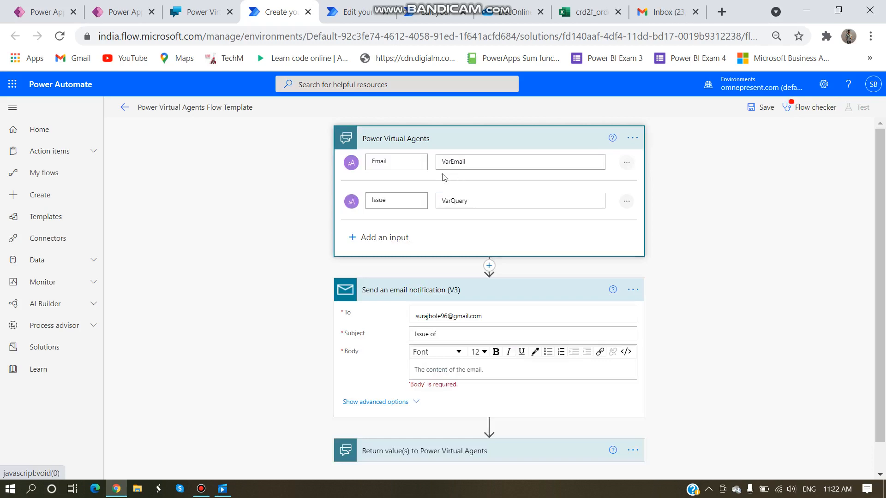
pyautogui.moveTo(468, 161); pyautogui.dragTo(439, 161)
pyautogui.scroll(-1, 474, 235)
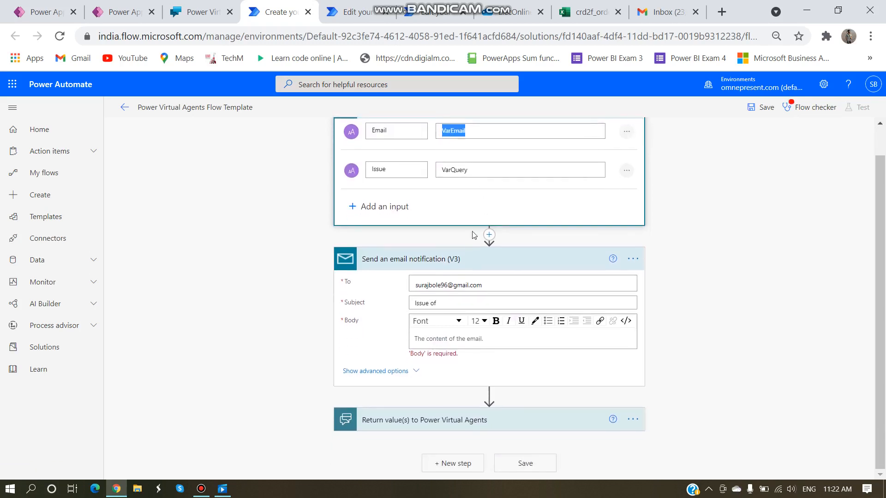
pyautogui.click(510, 303)
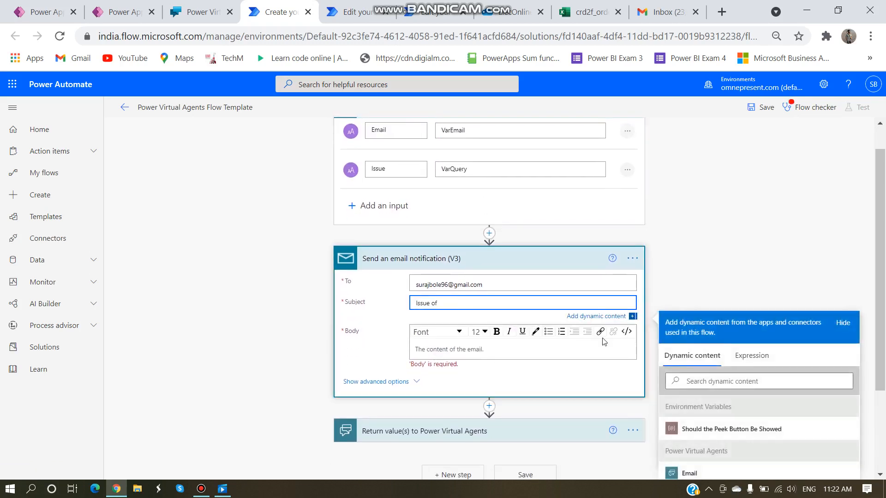
pyautogui.scroll(-3, 604, 351)
pyautogui.click(689, 360)
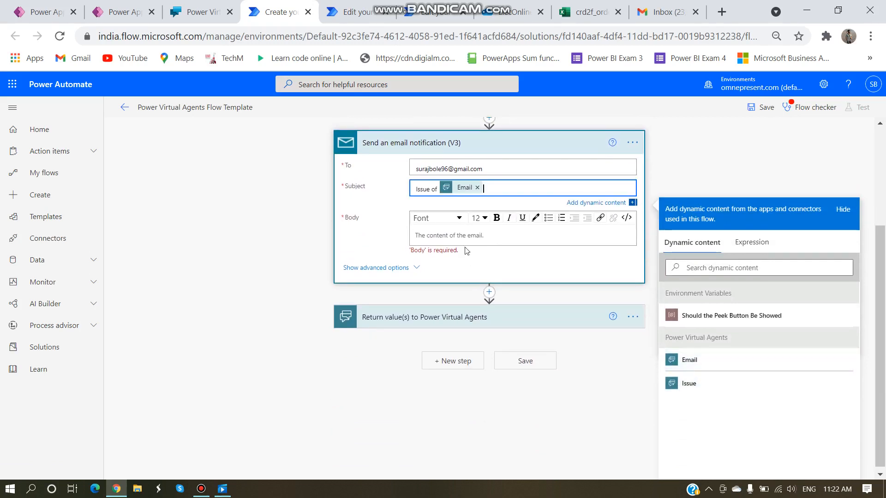
pyautogui.scroll(2, 457, 287)
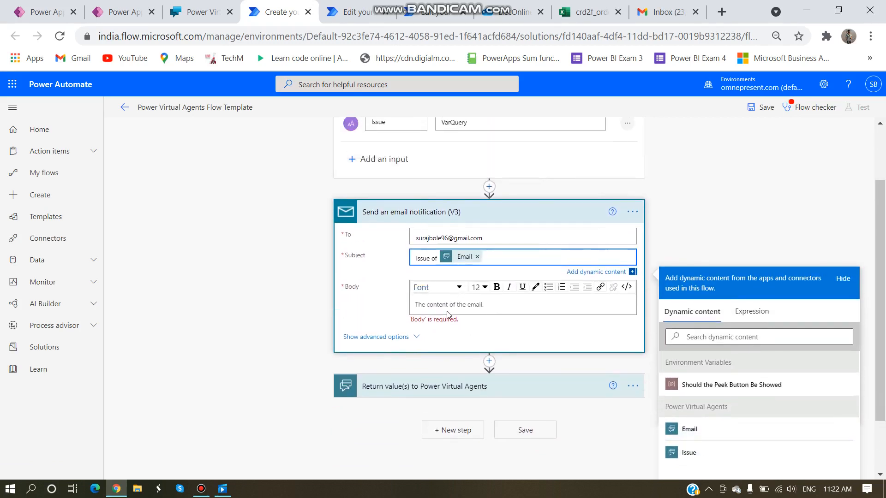
# Step: Write the body as 'Issue of' plus Email, then a new line 'Issue is:' plus Issue
pyautogui.click(447, 313)
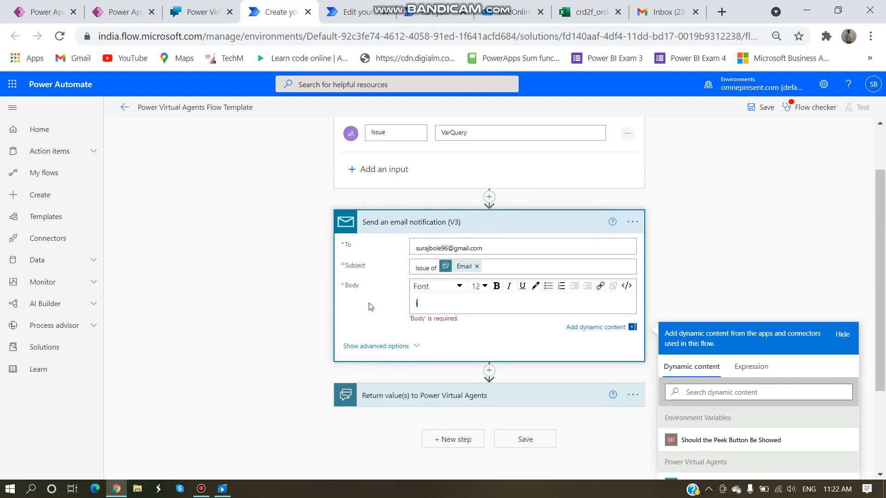
pyautogui.write('Issu')
pyautogui.press('Left')
pyautogui.press('Left')
pyautogui.press('BackSpace')
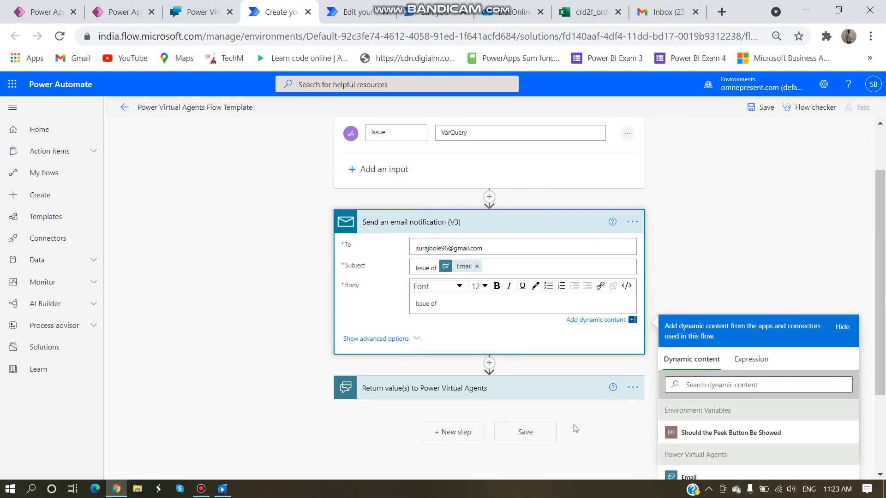
pyautogui.click(690, 475)
pyautogui.press('Return')
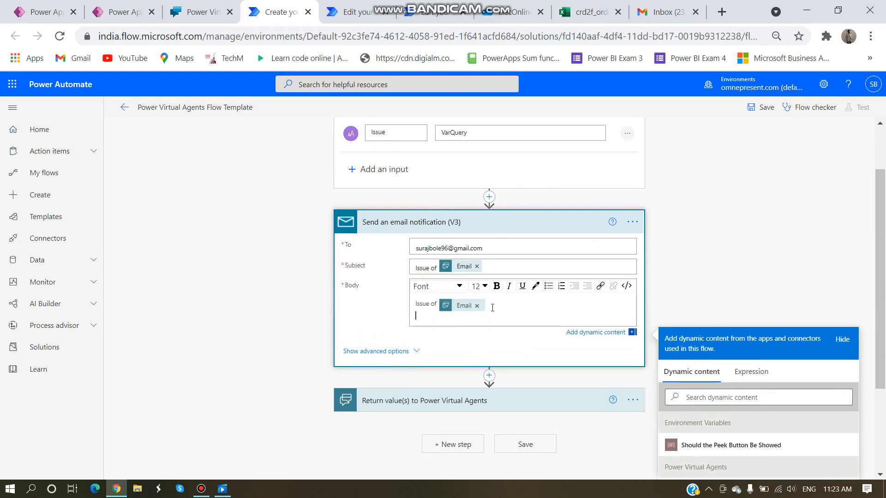
pyautogui.write('Issue is:')
pyautogui.scroll(-3, 720, 378)
pyautogui.click(690, 385)
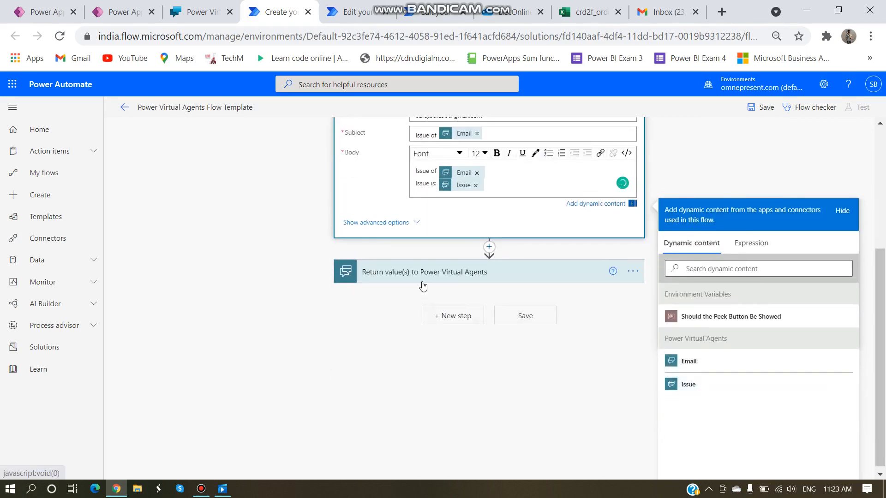
pyautogui.scroll(2, 422, 287)
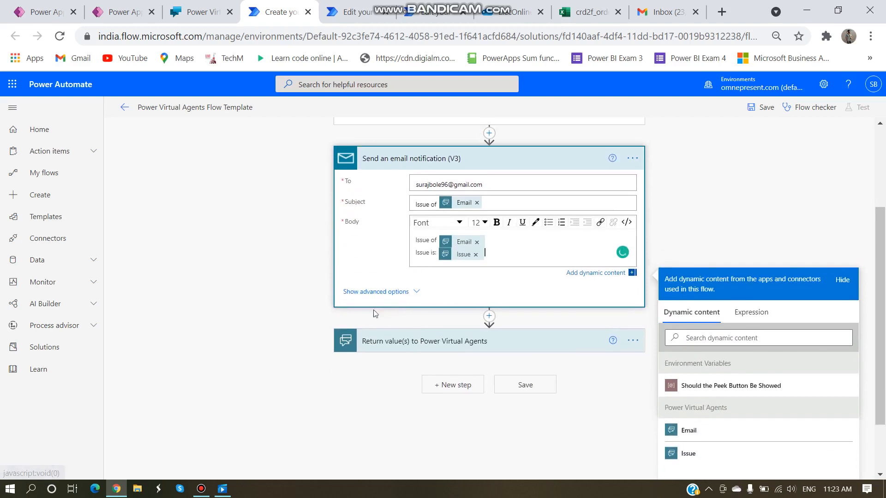
pyautogui.click(375, 349)
# Step: Add a text output named Response1 to the Return value(s) step
pyautogui.click(365, 413)
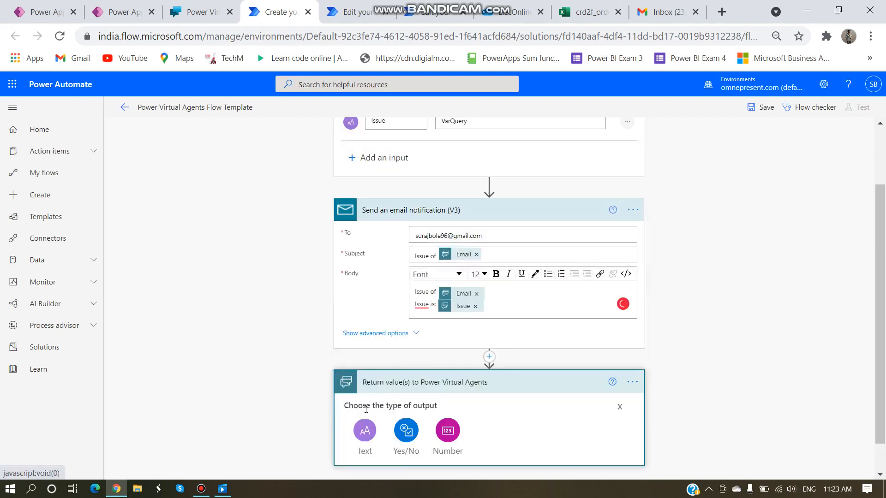
pyautogui.scroll(-1, 366, 417)
pyautogui.click(364, 399)
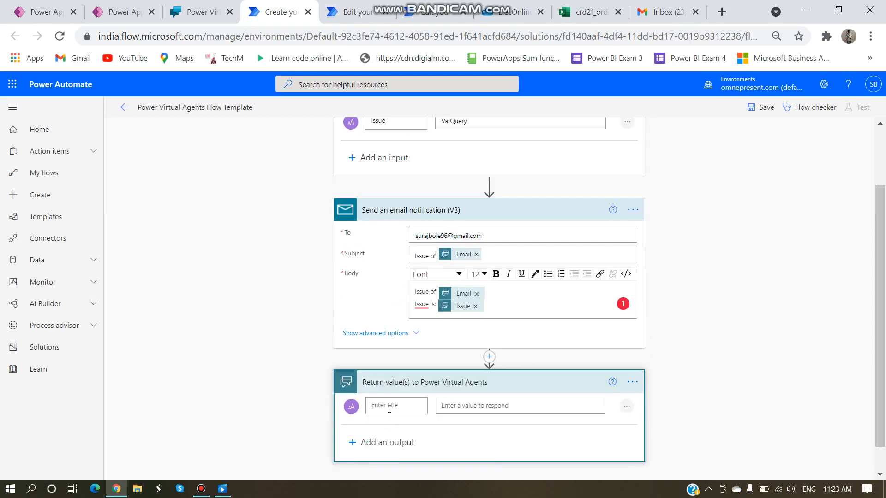
pyautogui.click(390, 406)
pyautogui.write('Response2')
pyautogui.press('BackSpace')
pyautogui.write('1')
# Step: Set Response1's value to a message that the issue was sent to the support team, ending 'Thank You'
pyautogui.click(497, 405)
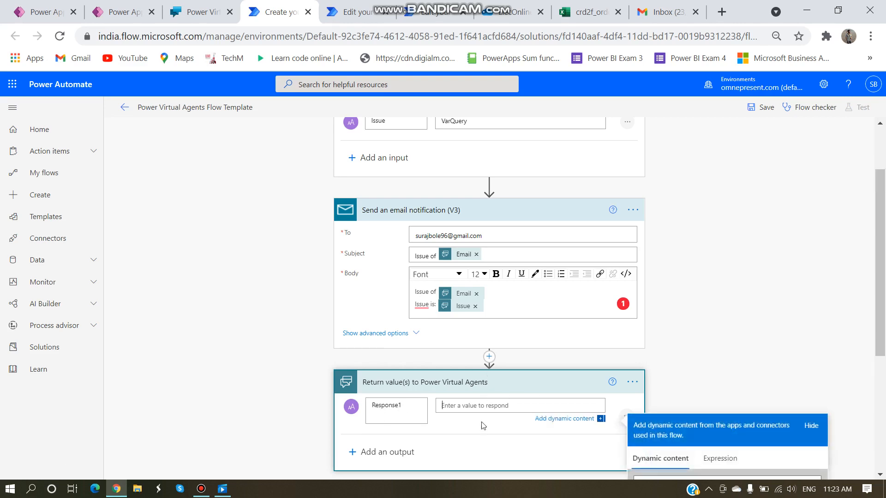
pyautogui.scroll(-1, 366, 409)
pyautogui.scroll(-1, 365, 409)
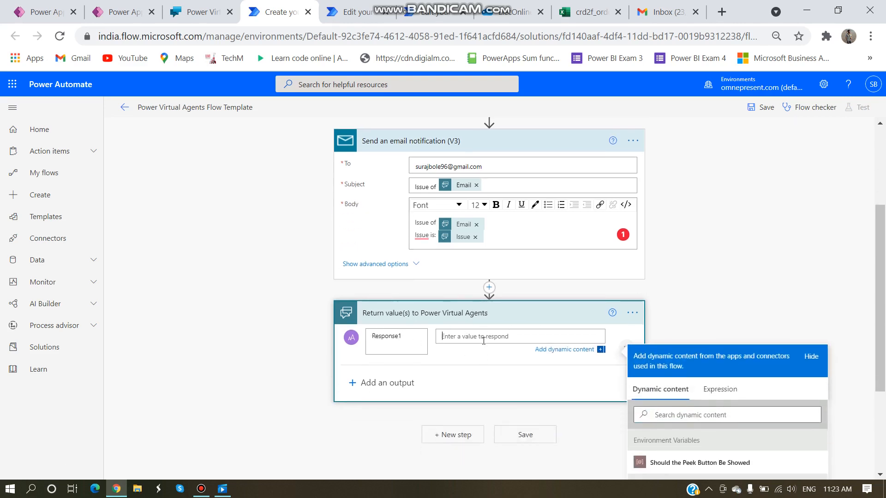
pyautogui.scroll(-3, 496, 326)
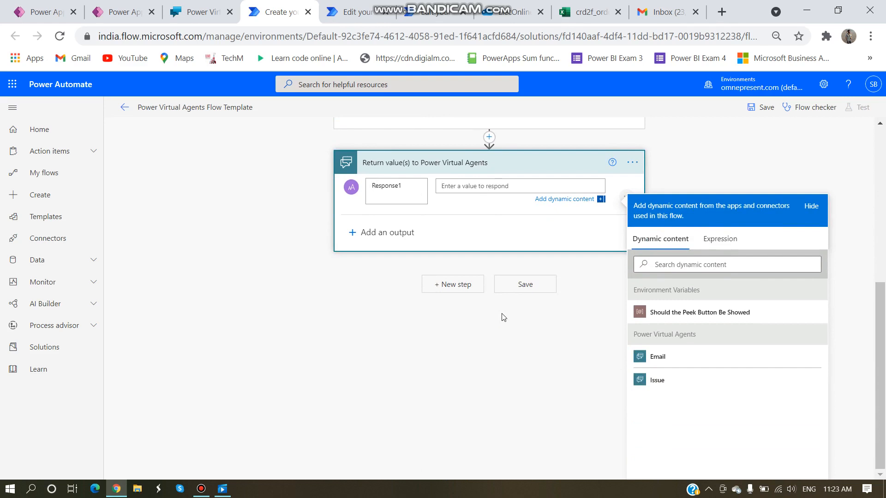
pyautogui.write('Issue send t')
pyautogui.write('o suppoe')
pyautogui.write('t team! Out Team wi')
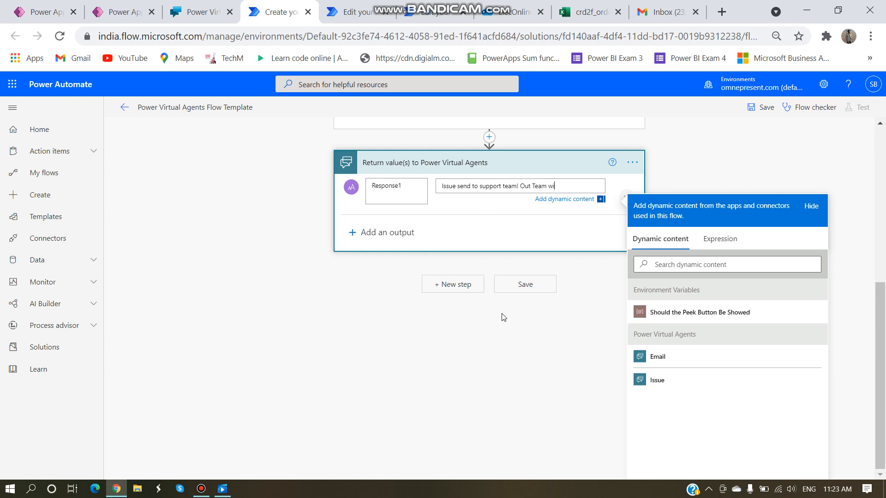
pyautogui.write('ll shorly solve yo')
pyautogui.write('u ques')
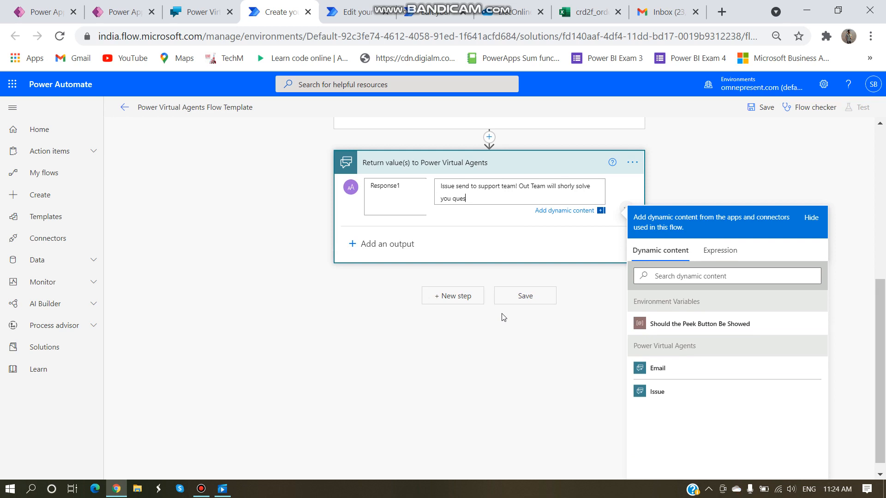
pyautogui.press('BackSpace')
pyautogui.write('ry! Than')
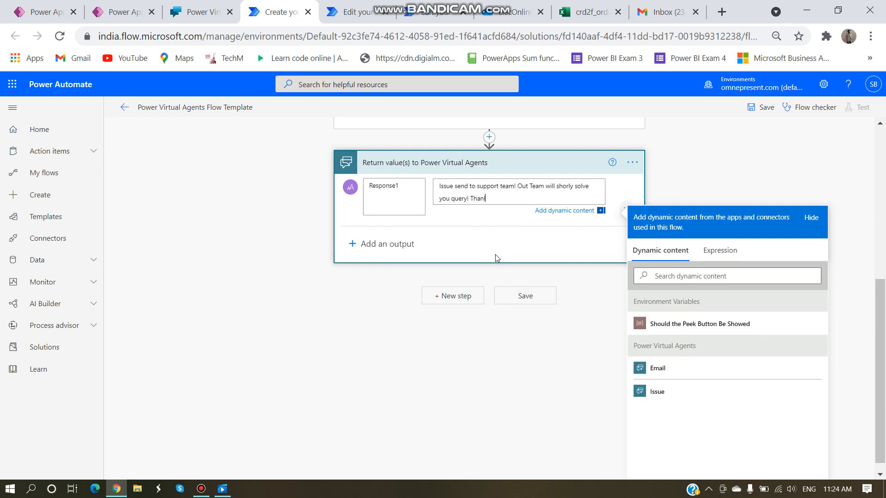
pyautogui.write('k T')
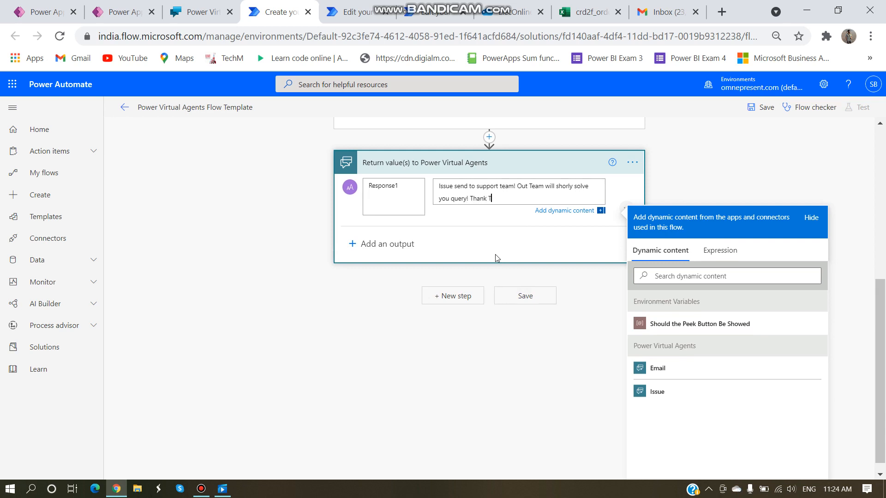
pyautogui.press('BackSpace')
pyautogui.write('Yo')
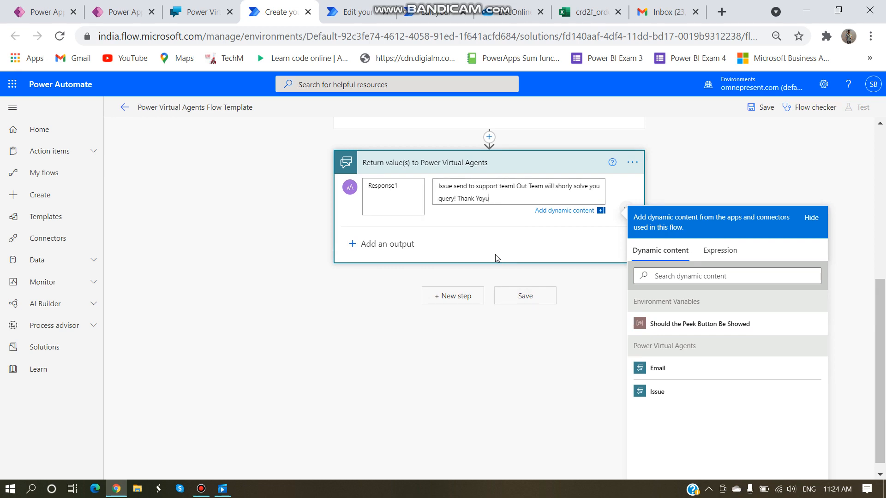
pyautogui.write('u')
# Step: Save the flow, rename it 'Send Query', and save it again
pyautogui.click(522, 300)
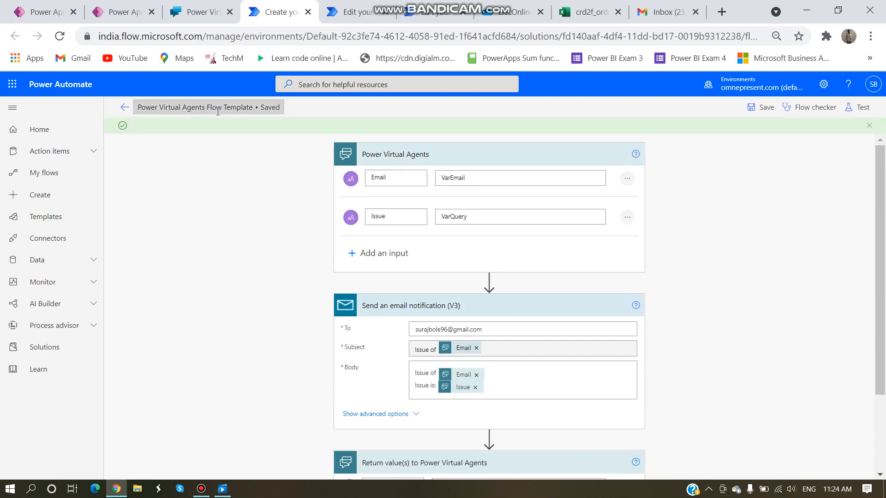
pyautogui.click(185, 109)
pyautogui.press('BackSpace')
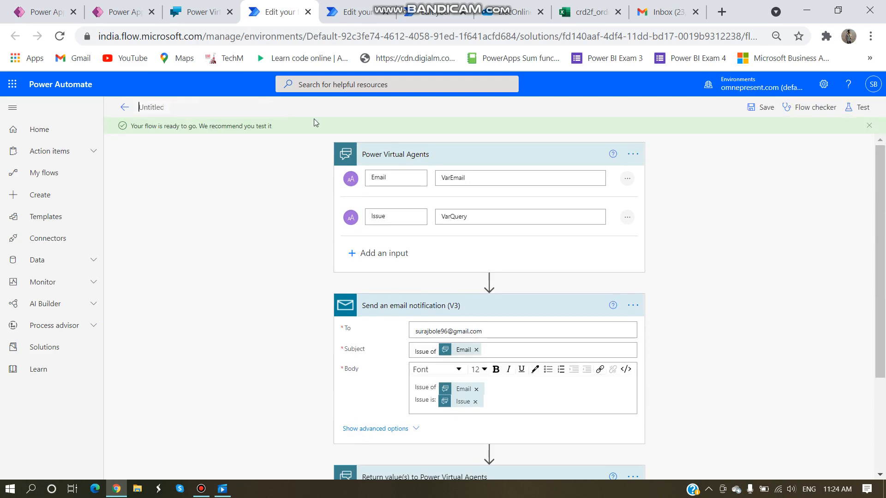
pyautogui.write('Send Query')
pyautogui.click(763, 107)
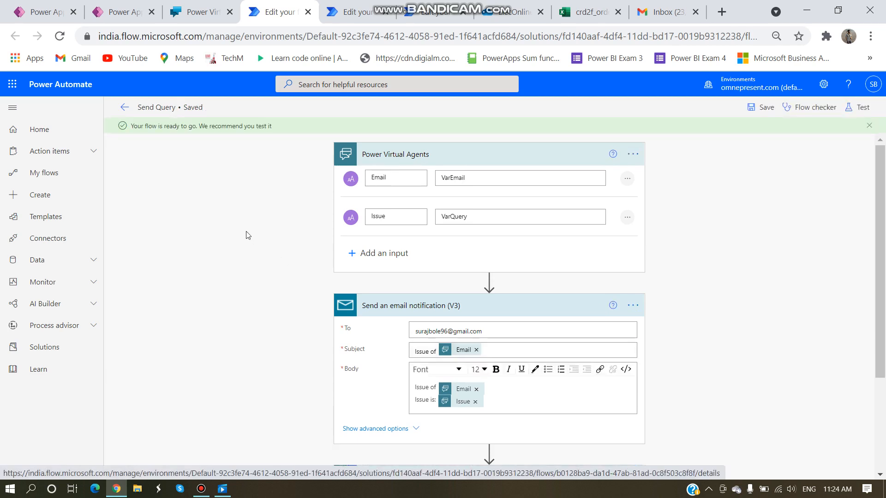
# Step: Add a Send Query action after the question node in the Service topic's support branch
pyautogui.click(196, 12)
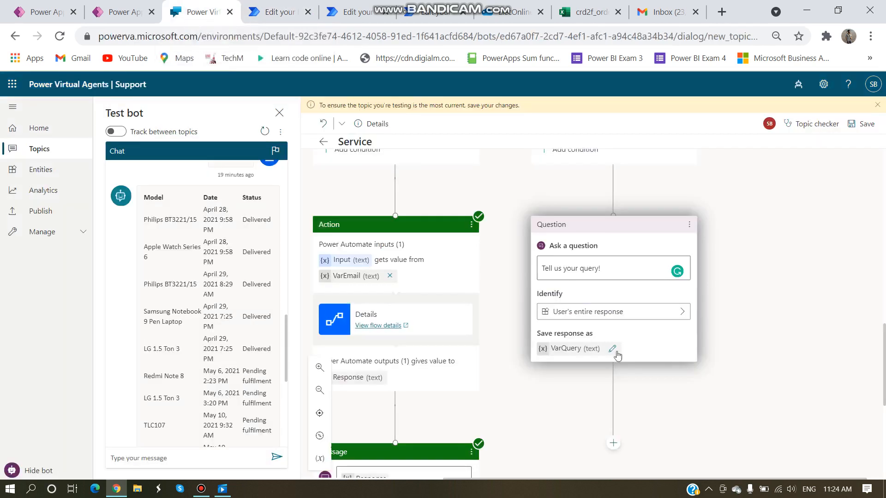
pyautogui.scroll(-3, 743, 358)
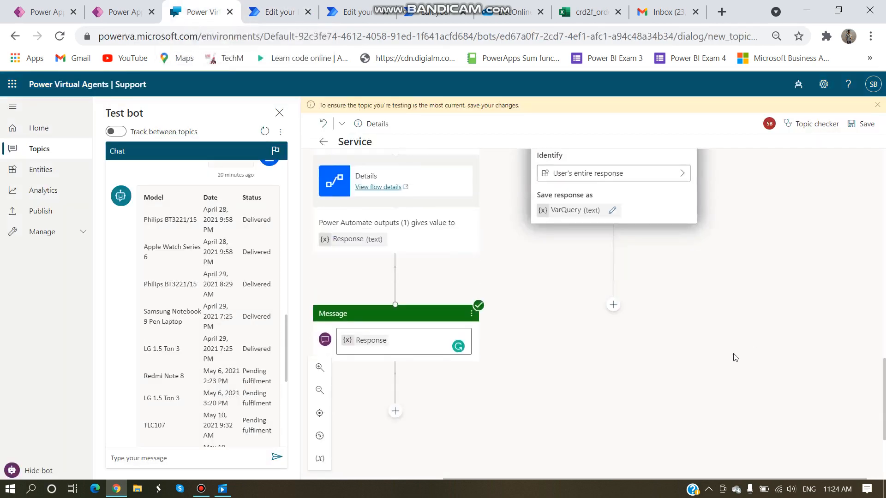
pyautogui.click(613, 306)
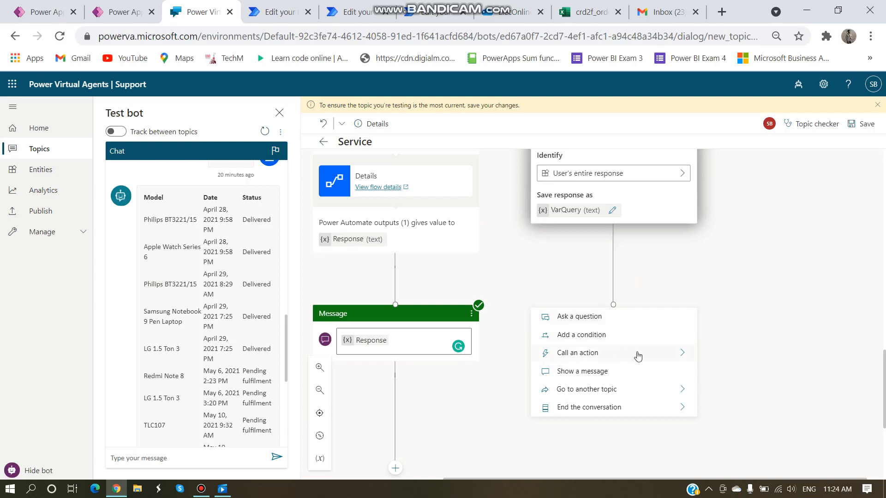
pyautogui.click(682, 356)
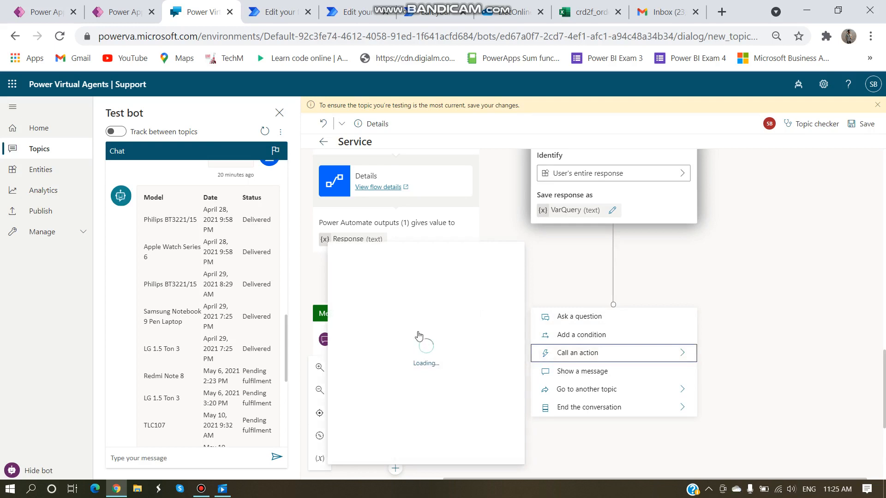
pyautogui.click(430, 343)
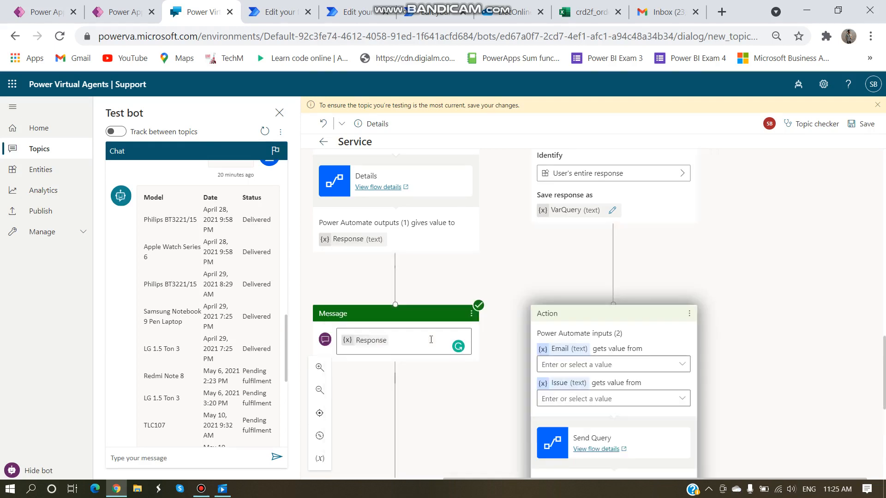
pyautogui.click(624, 365)
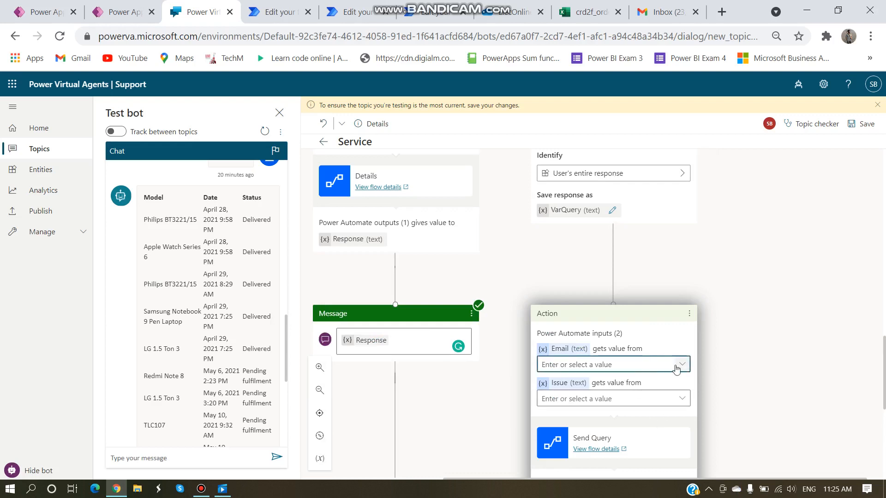
pyautogui.click(266, 11)
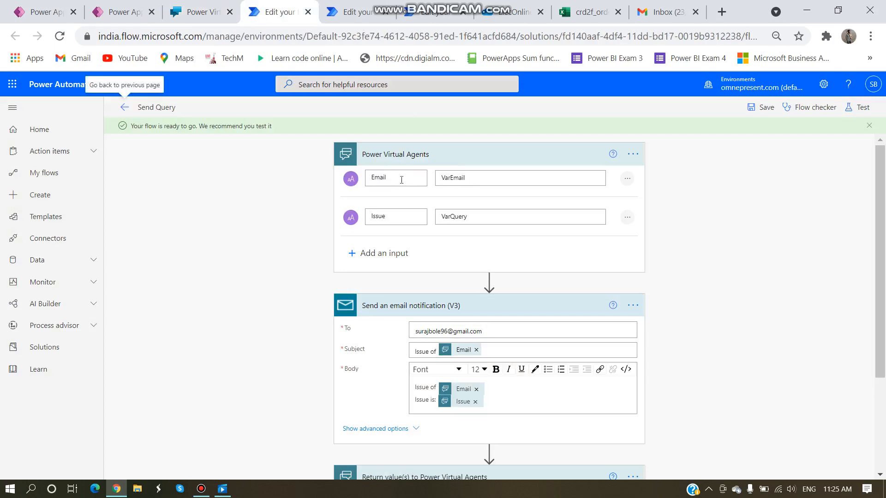
# Step: Set the Send Query Email input to VarEmail after checking the flow's input names
pyautogui.click(194, 14)
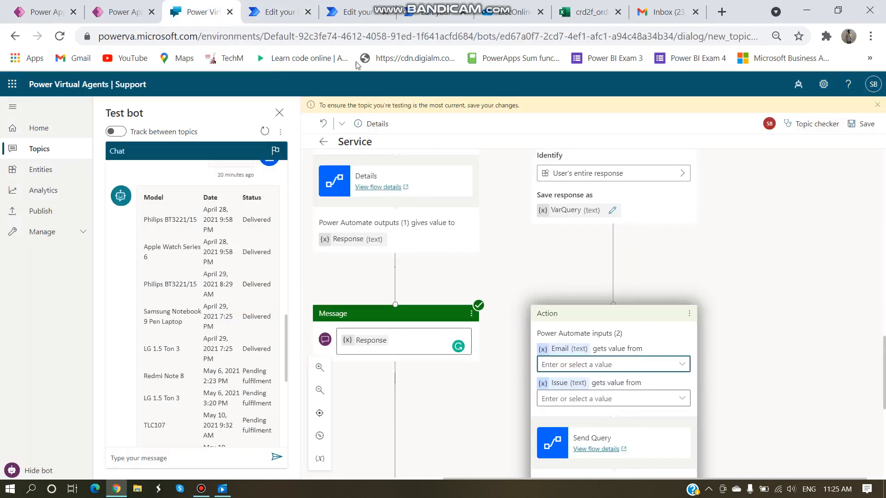
pyautogui.click(277, 11)
pyautogui.doubleClick(454, 178)
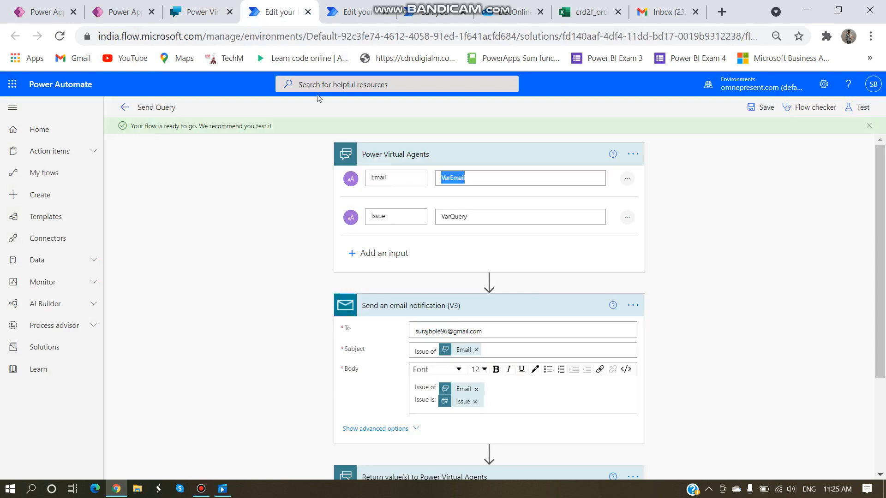
pyautogui.click(219, 18)
pyautogui.click(682, 364)
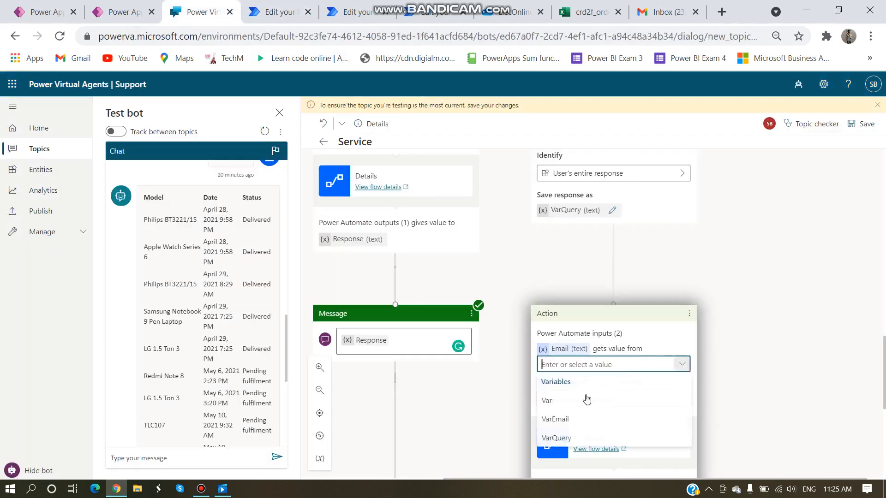
pyautogui.click(564, 421)
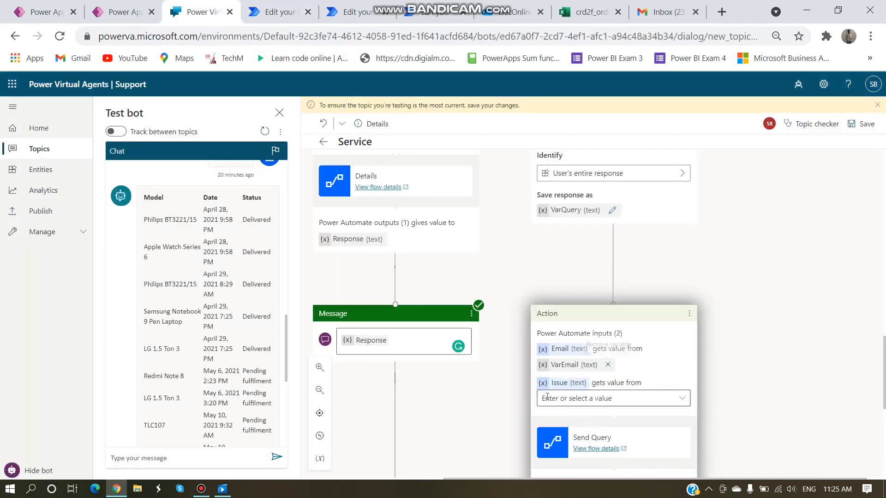
# Step: Set the Issue input to VarQuery and confirm it against the Send Query flow
pyautogui.click(682, 398)
pyautogui.click(566, 382)
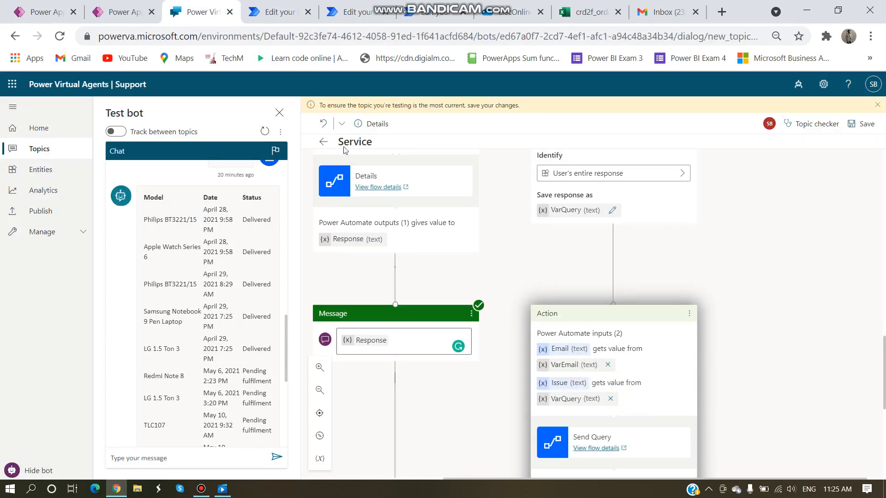
pyautogui.click(272, 15)
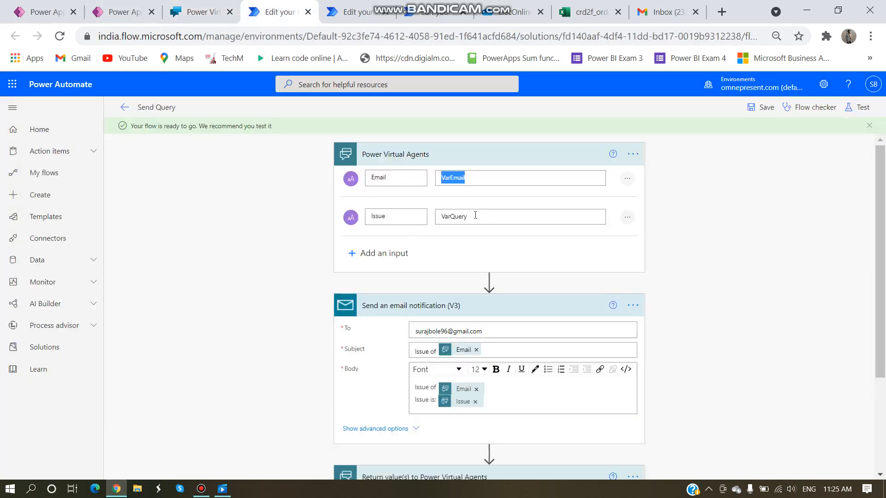
pyautogui.moveTo(466, 217); pyautogui.dragTo(442, 217)
pyautogui.click(198, 11)
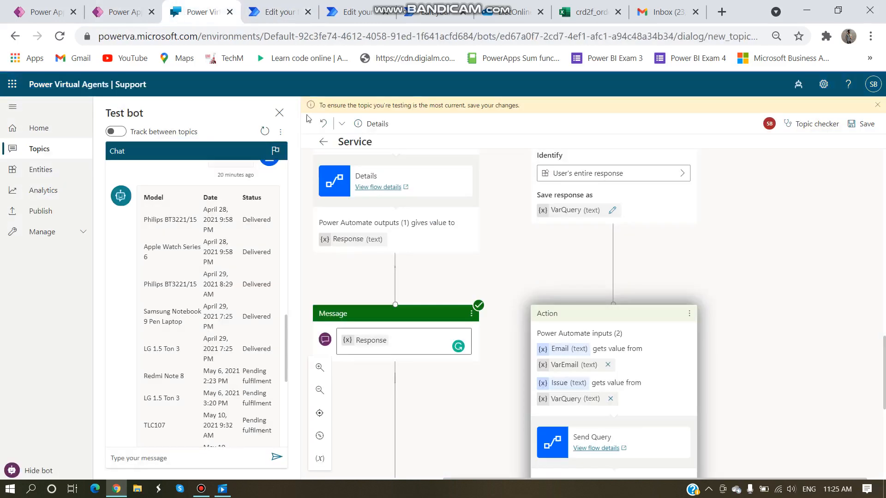
pyautogui.scroll(-1, 556, 272)
pyautogui.scroll(-4, 556, 272)
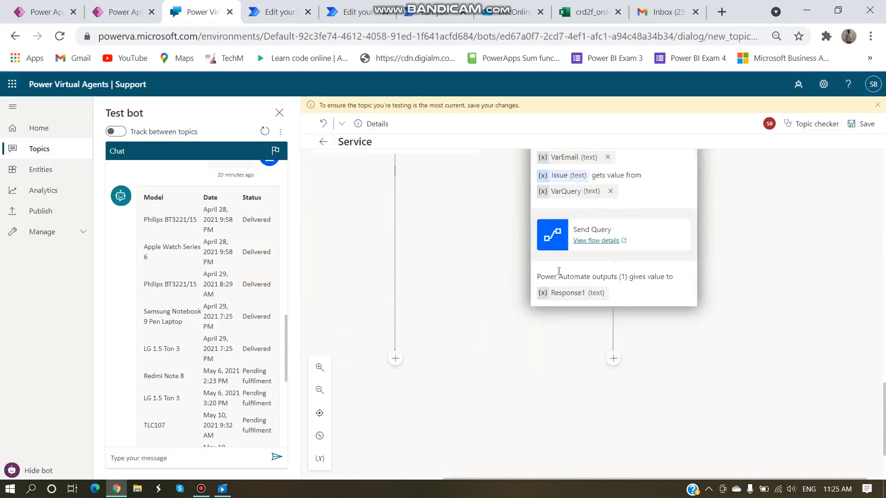
# Step: Add a Show a message node below the Send Query action
pyautogui.click(613, 358)
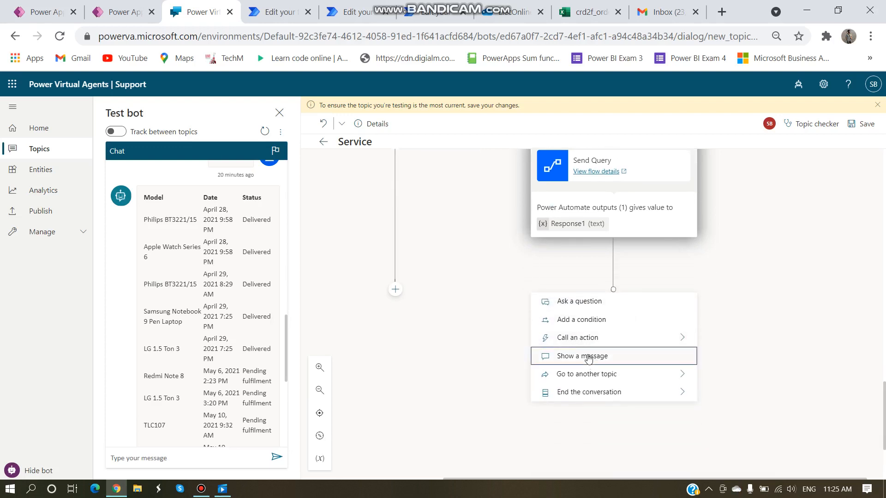
pyautogui.click(587, 355)
pyautogui.click(598, 329)
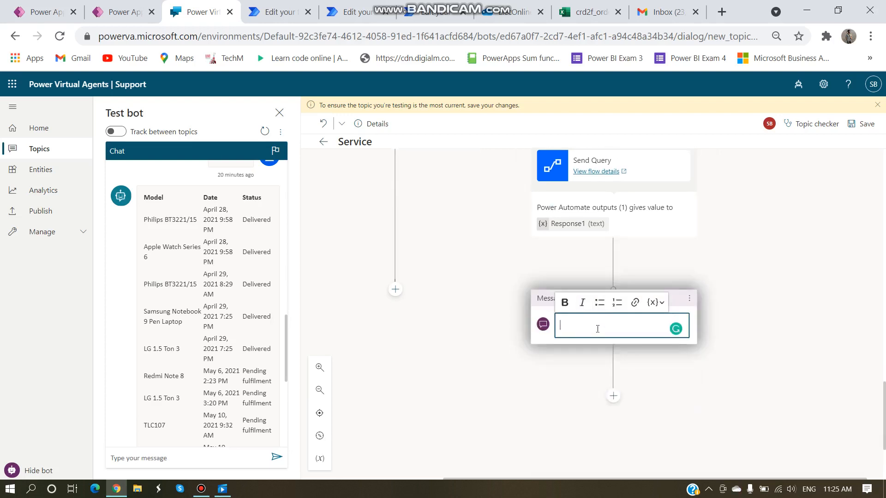
# Step: Check the Response1 output name and return message in the Send Query flow
pyautogui.click(269, 12)
pyautogui.scroll(-3, 451, 387)
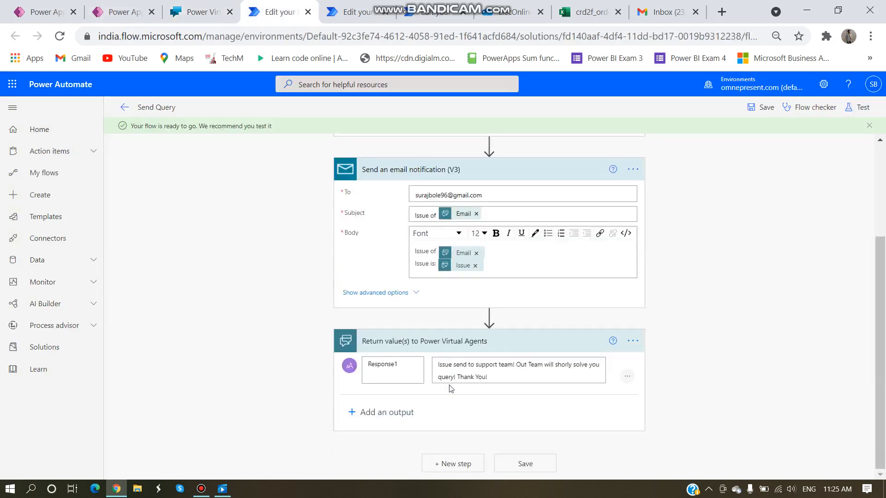
pyautogui.doubleClick(393, 365)
pyautogui.moveTo(488, 377); pyautogui.dragTo(482, 377)
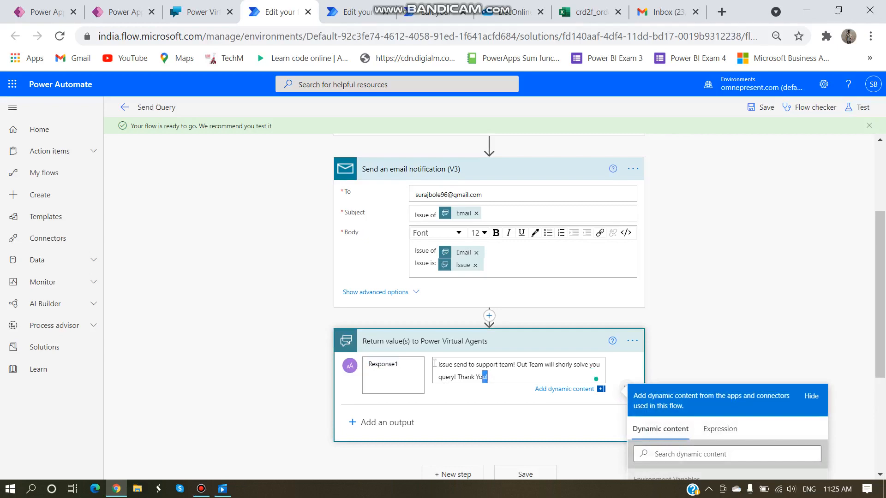
pyautogui.hotkey('ctrl', 'a')
pyautogui.hotkey('ctrl', 'shift', 'Tab')
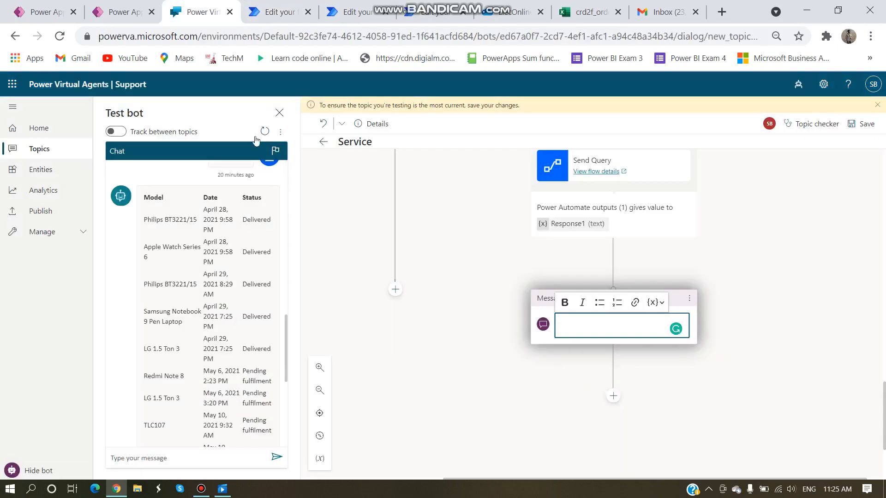
# Step: Insert the Response1 variable into the message and type 'help' in the test chat
pyautogui.click(656, 302)
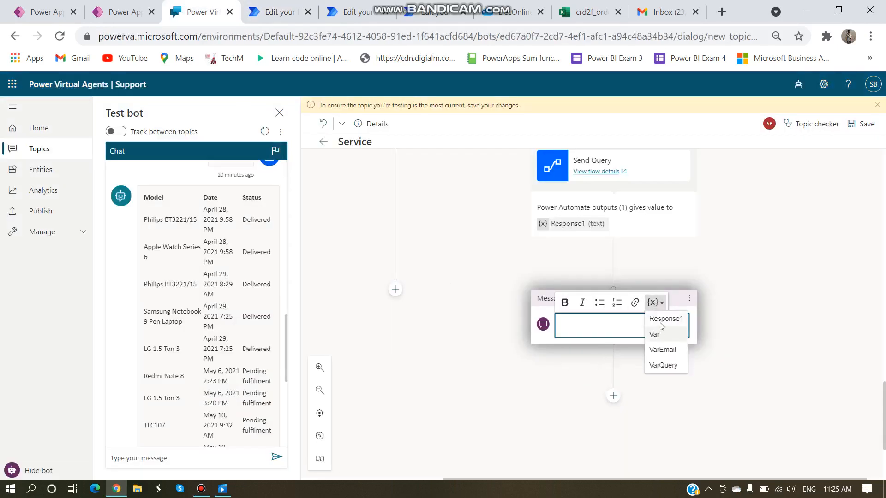
pyautogui.click(659, 319)
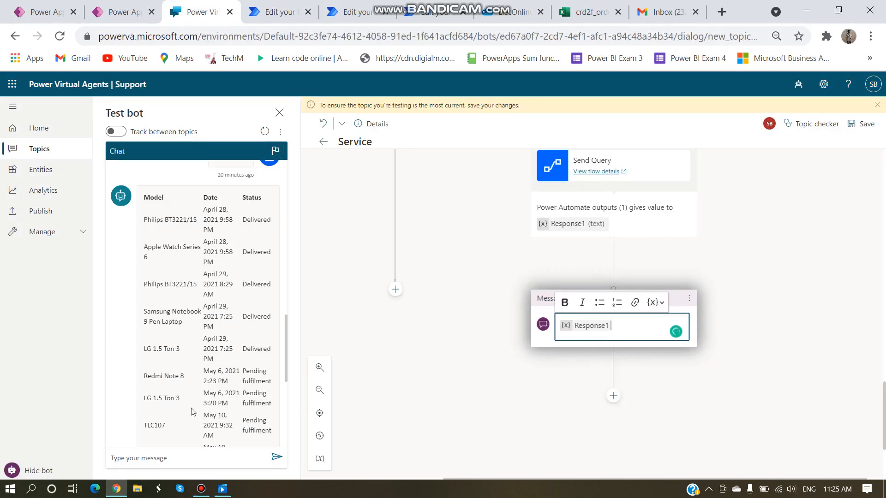
pyautogui.scroll(-6, 177, 395)
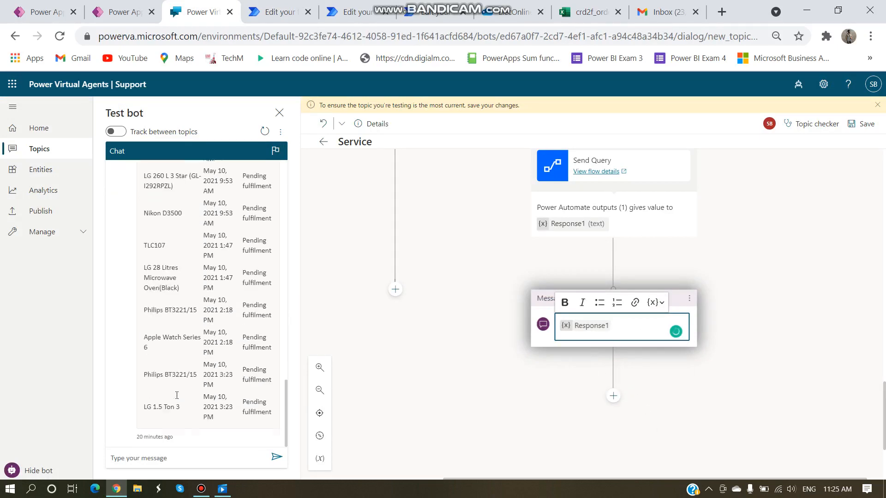
pyautogui.click(160, 460)
pyautogui.write('help')
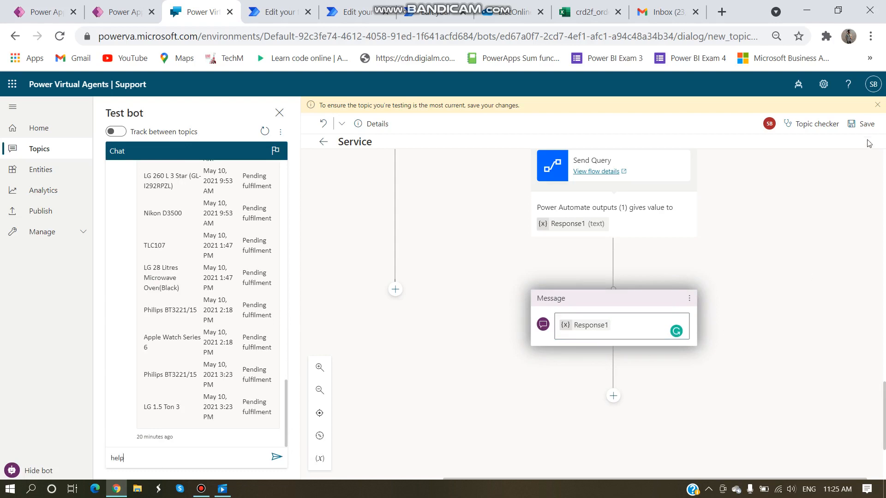
# Step: Save the topic, then send 'hwlp' and the user's e-mail address in the test chat
pyautogui.click(862, 124)
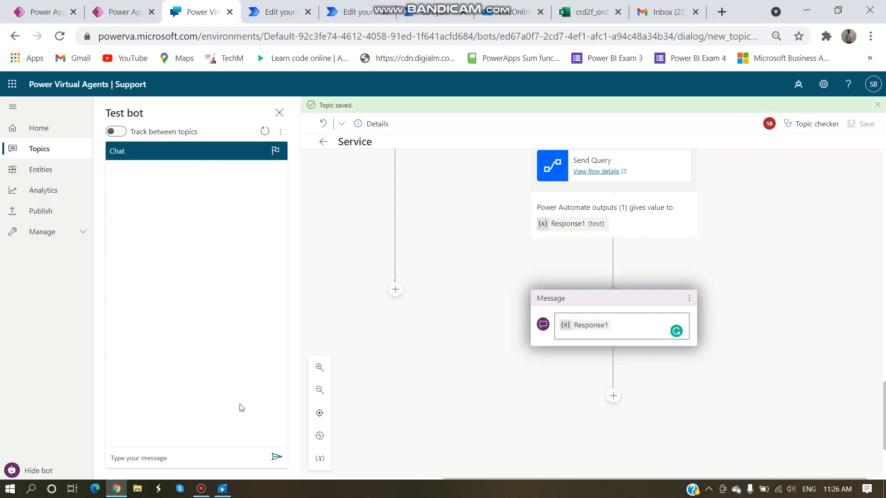
pyautogui.write('hw')
pyautogui.write('lp')
pyautogui.press('Return')
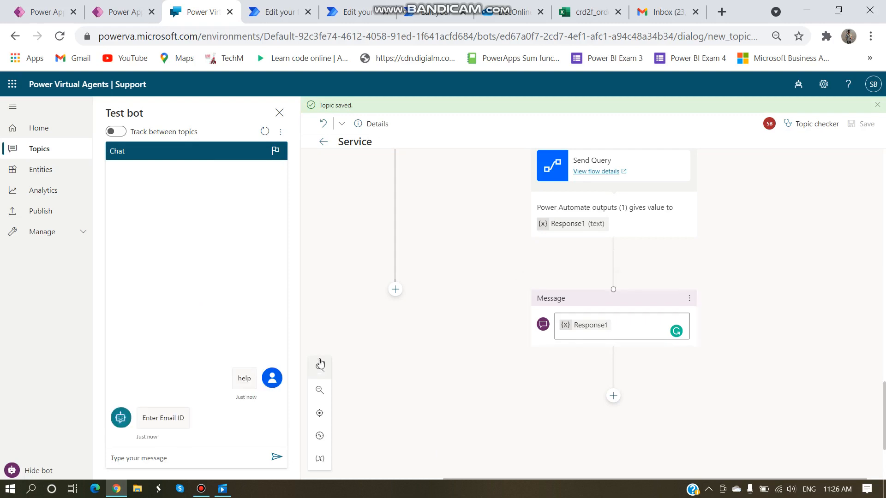
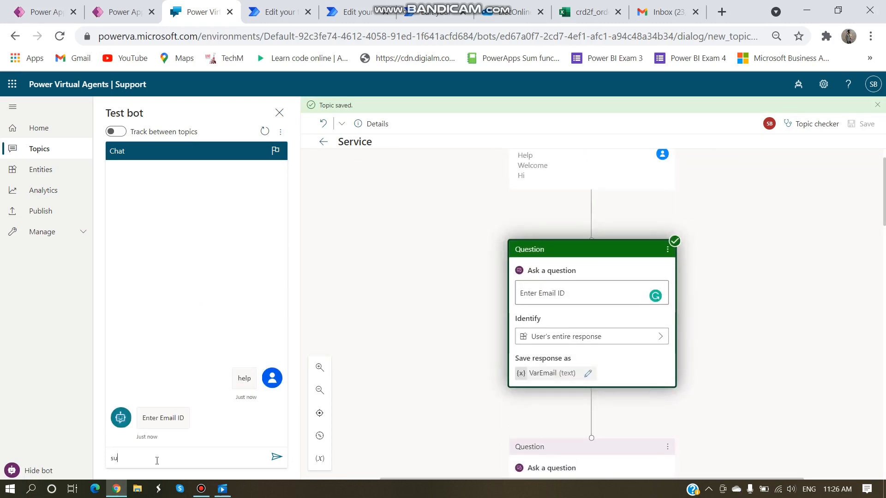
pyautogui.press('Return')
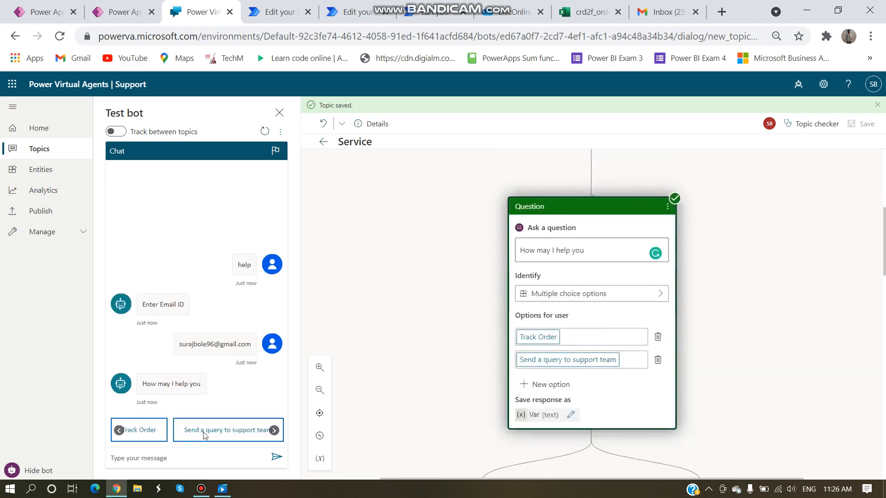
# Step: Choose 'Send a query to support team' and submit 'My product is broken!' with an order ID
pyautogui.click(204, 431)
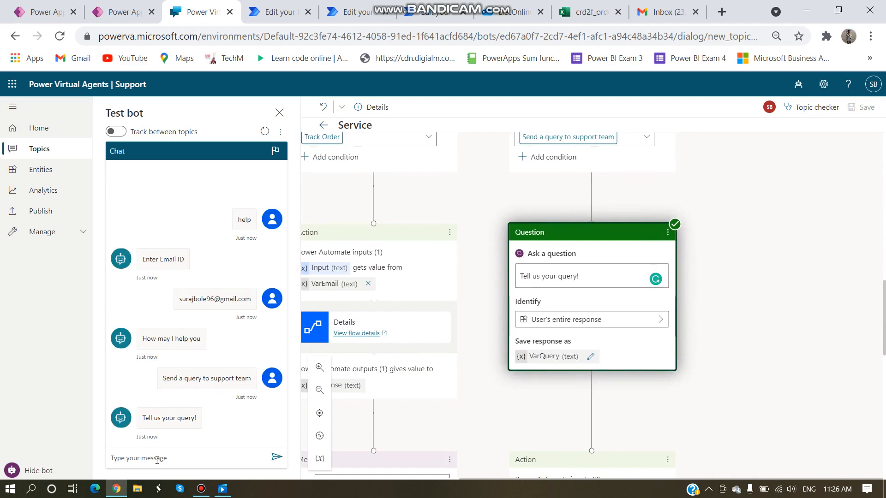
pyautogui.click(157, 460)
pyautogui.write('My product is b')
pyautogui.write('roken! Order Id: 123')
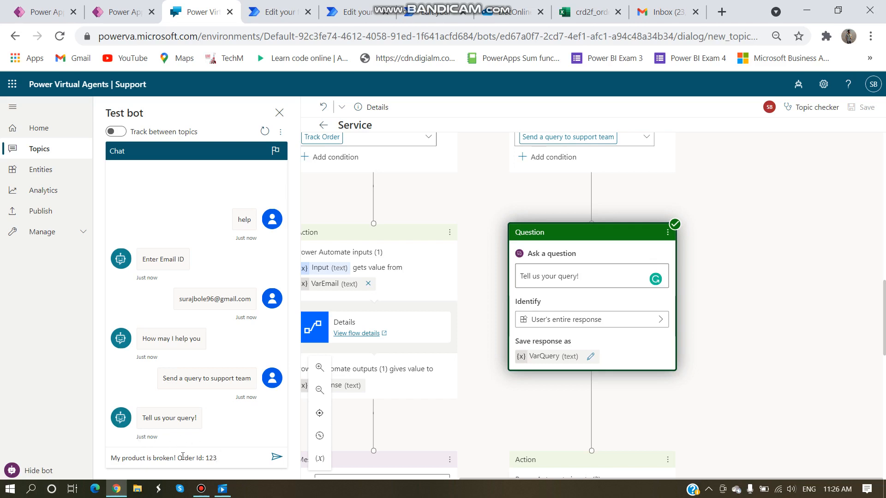
pyautogui.moveTo(217, 458); pyautogui.dragTo(177, 458)
pyautogui.click(232, 458)
pyautogui.press('Return')
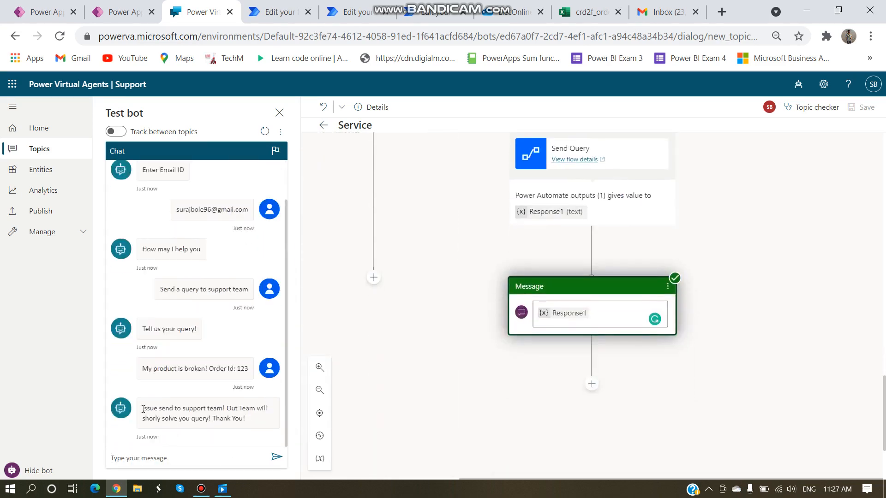
pyautogui.moveTo(156, 412); pyautogui.dragTo(213, 418)
pyautogui.click(181, 417)
# Step: Refresh the Gmail inbox and check the notification's recipient address in the Send Query flow
pyautogui.click(272, 12)
pyautogui.click(515, 375)
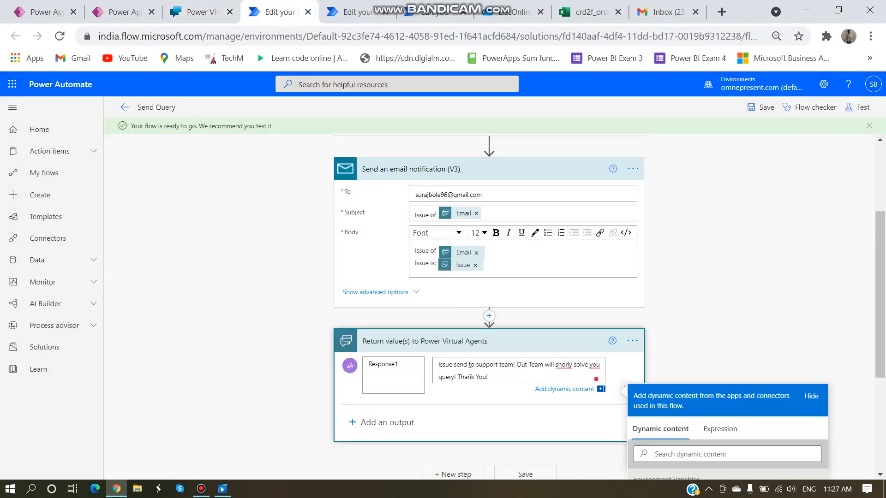
pyautogui.click(664, 11)
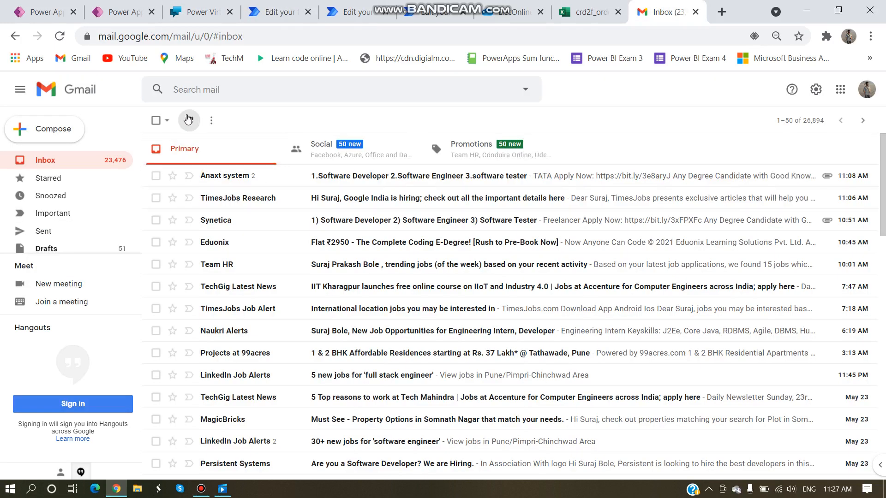
pyautogui.click(188, 119)
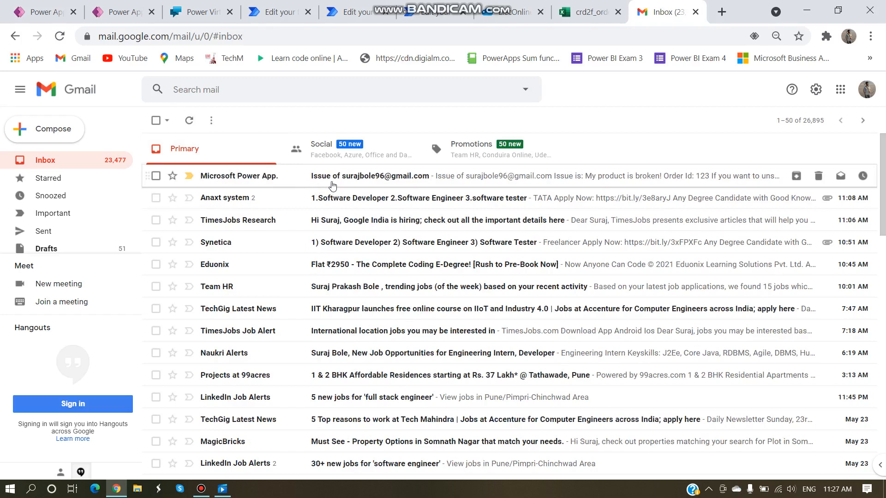
pyautogui.click(277, 12)
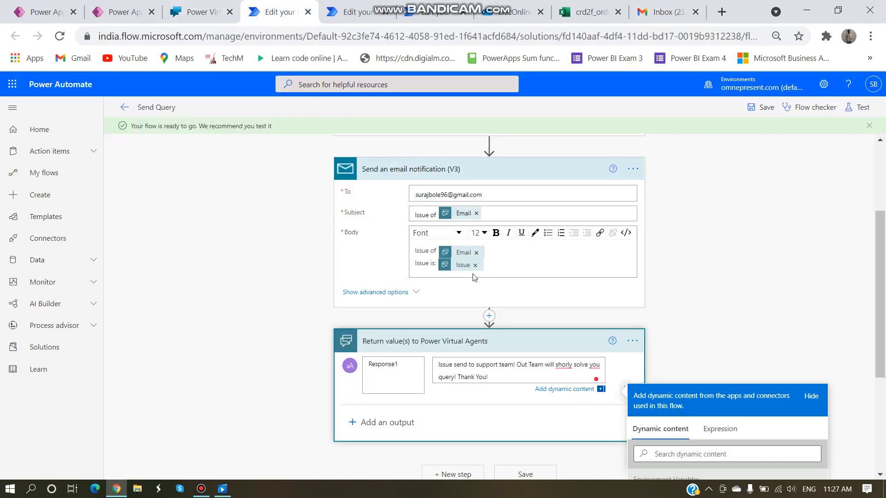
pyautogui.moveTo(490, 195); pyautogui.dragTo(413, 195)
pyautogui.click(399, 196)
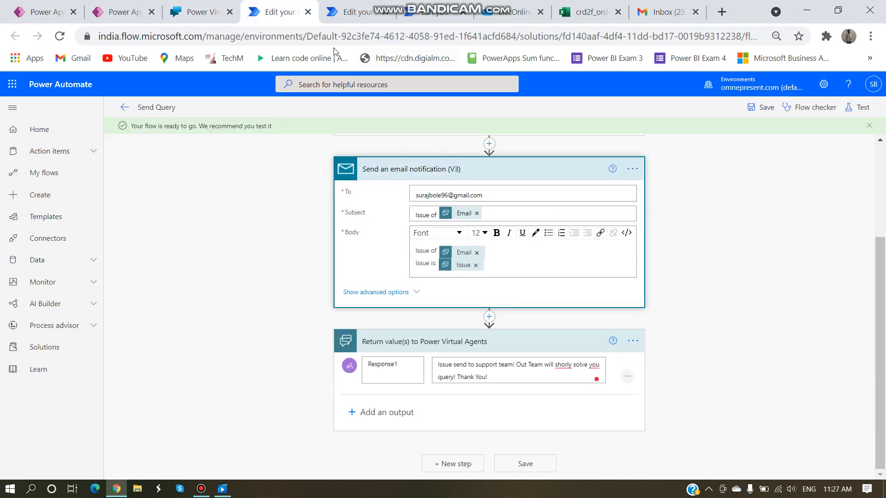
pyautogui.moveTo(489, 196); pyautogui.dragTo(449, 195)
# Step: Open and read the new issue notification e-mail in Gmail, then return to the chatbot topic
pyautogui.click(664, 11)
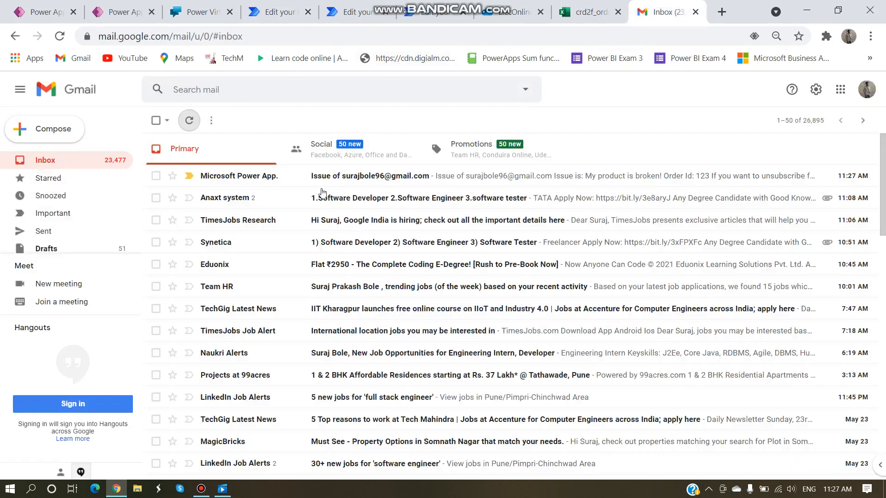
pyautogui.click(295, 179)
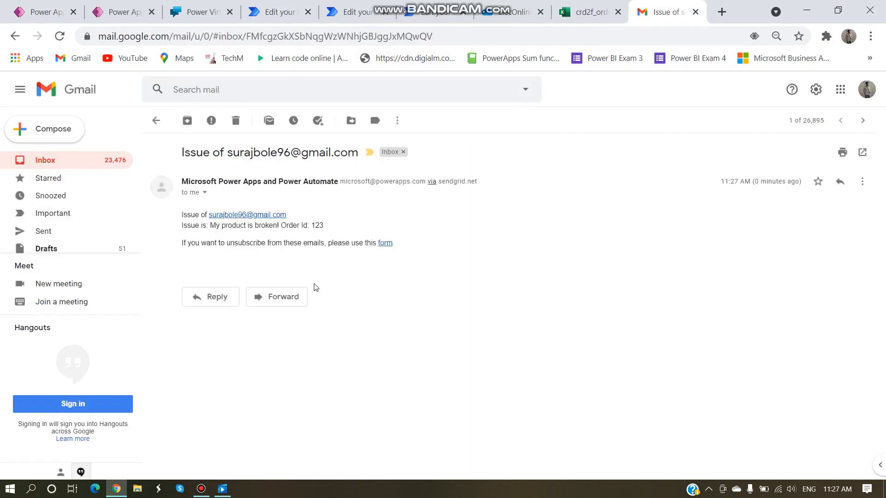
pyautogui.moveTo(331, 228); pyautogui.dragTo(181, 211)
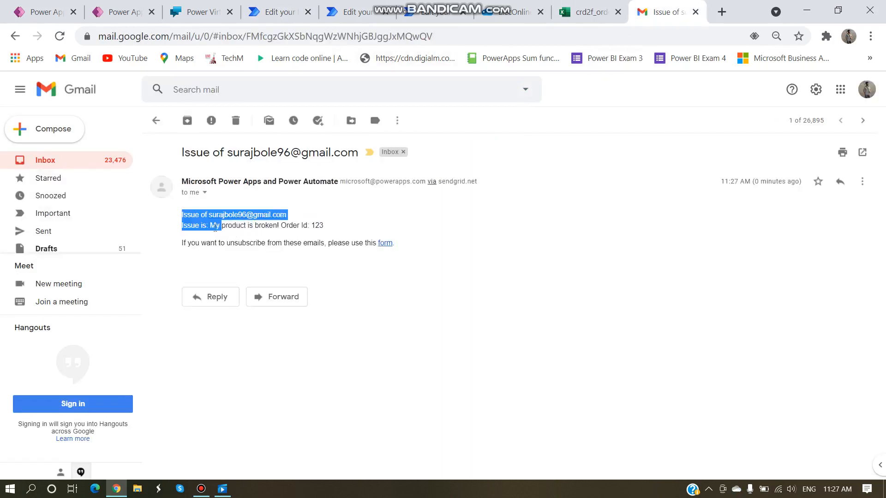
pyautogui.click(318, 223)
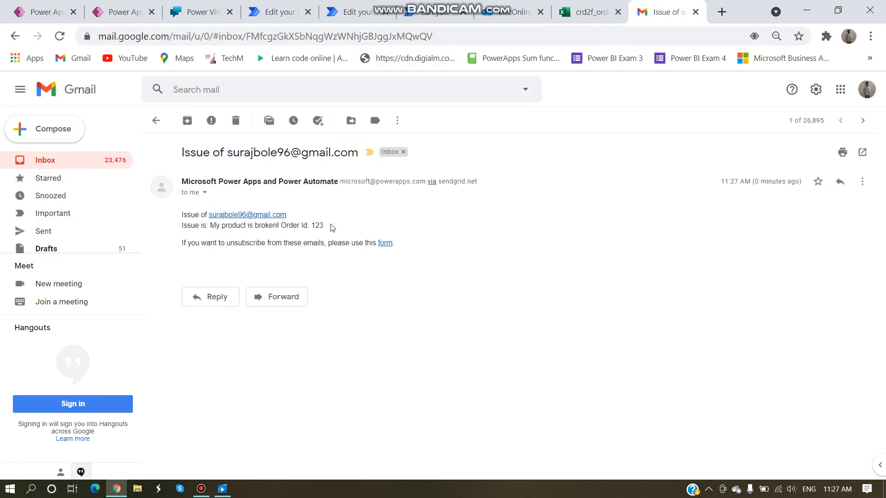
pyautogui.click(198, 11)
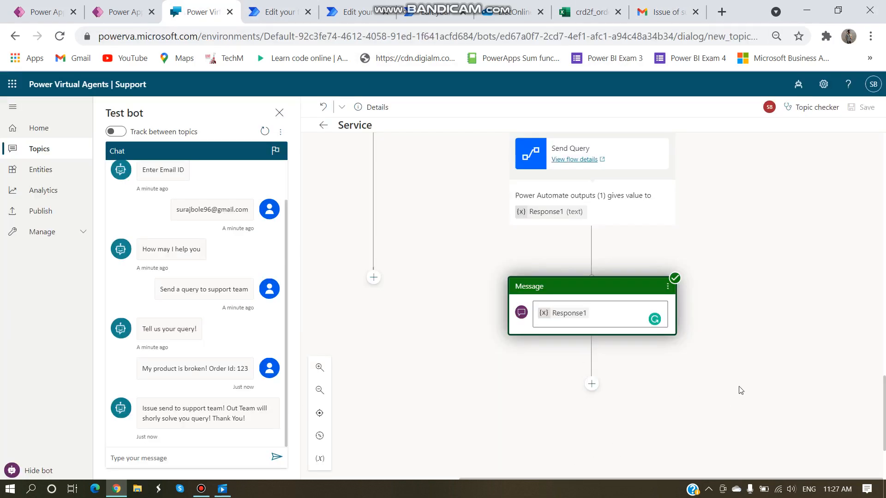
pyautogui.scroll(2, 759, 311)
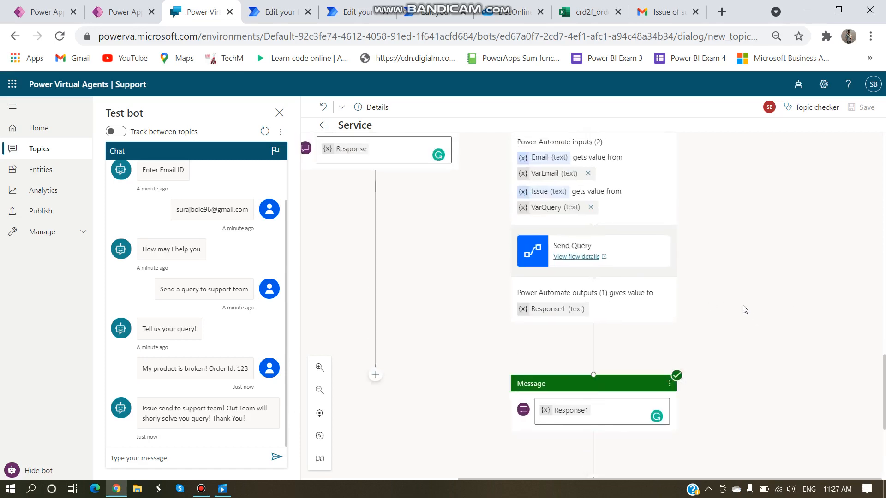
pyautogui.scroll(4, 736, 249)
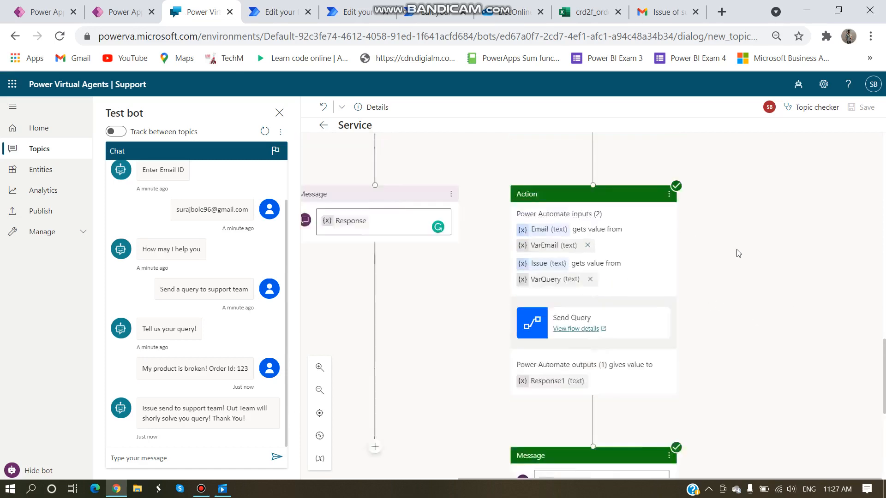
pyautogui.click(276, 12)
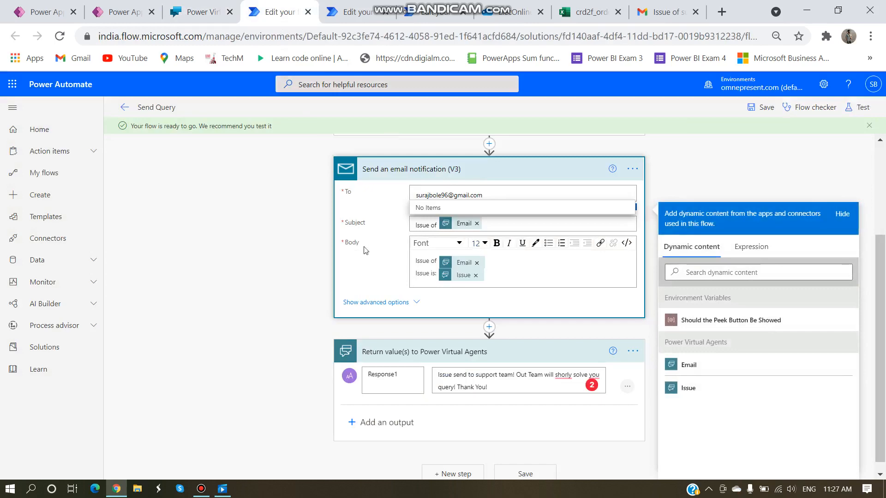
pyautogui.click(256, 243)
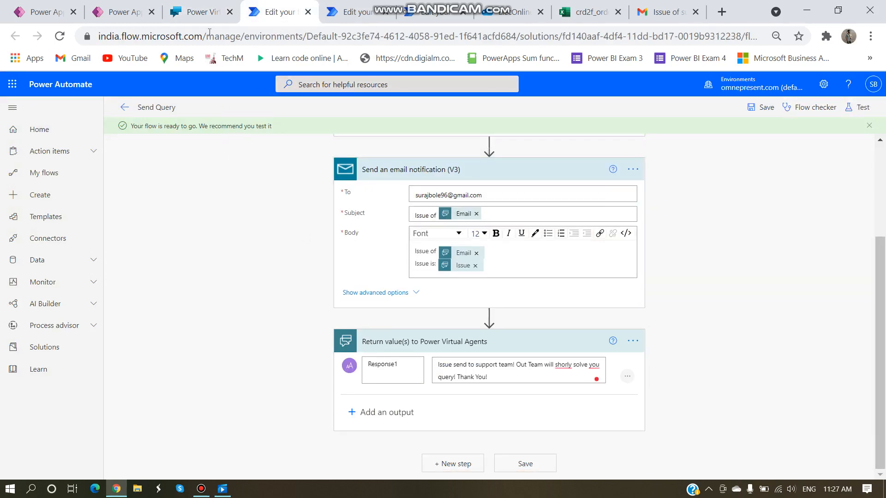
pyautogui.click(196, 11)
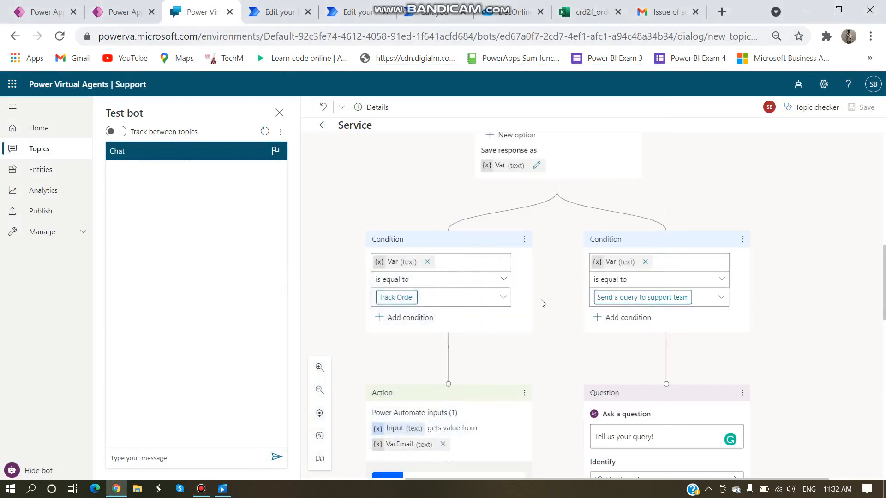
pyautogui.scroll(-3, 542, 303)
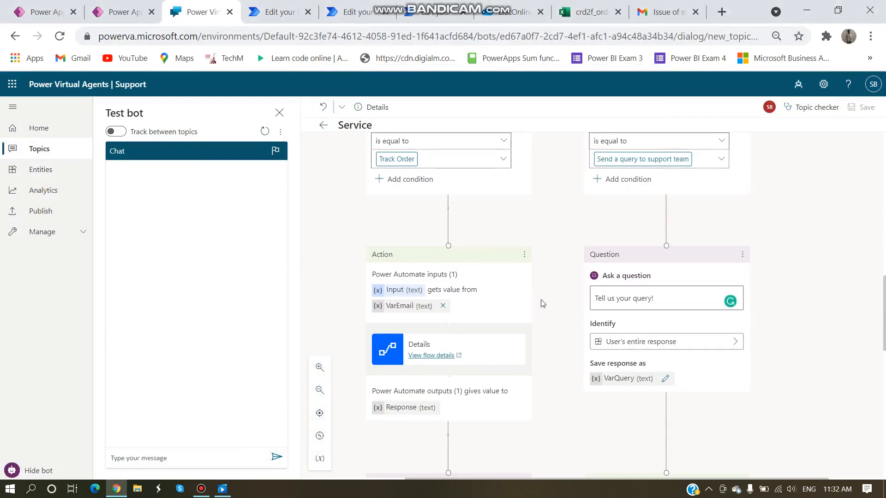
# Step: End the Track Order branch with an End with survey node
pyautogui.scroll(2, 645, 263)
pyautogui.scroll(-8, 557, 319)
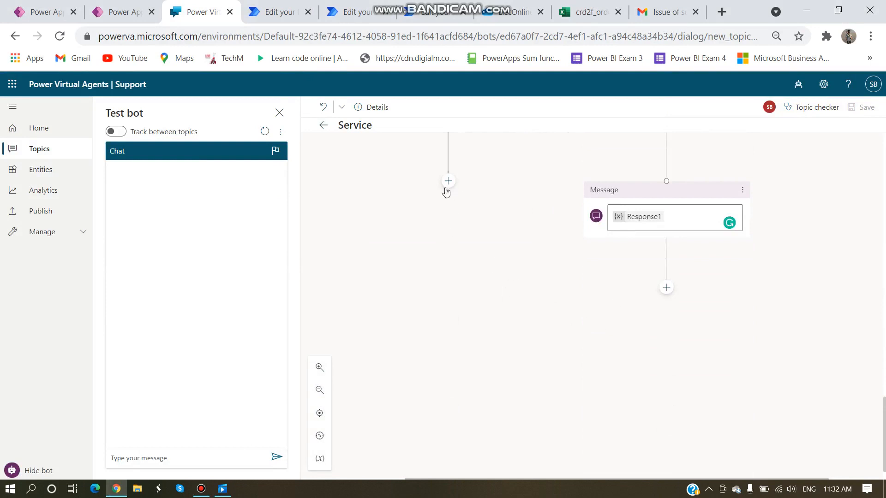
pyautogui.click(449, 182)
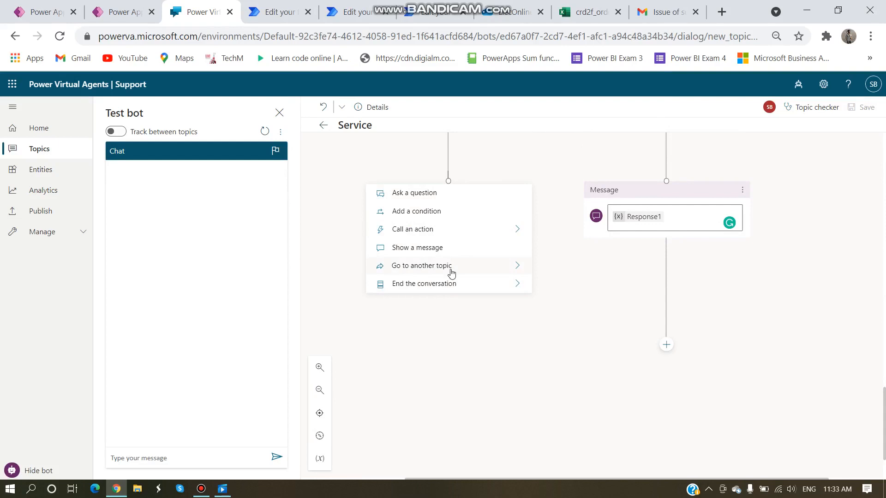
pyautogui.click(437, 284)
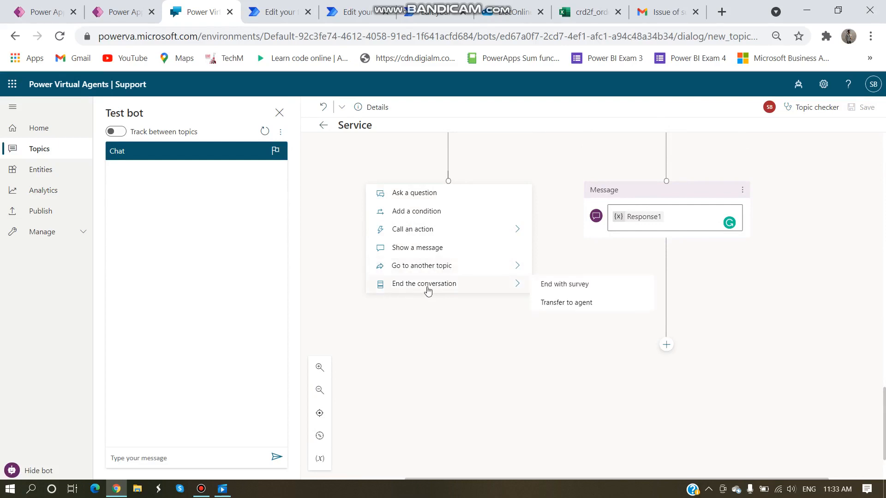
pyautogui.click(431, 289)
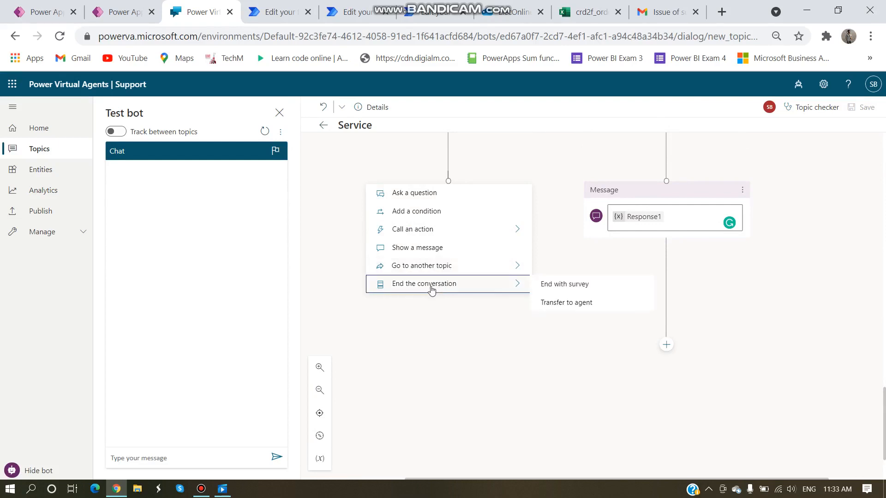
pyautogui.click(564, 284)
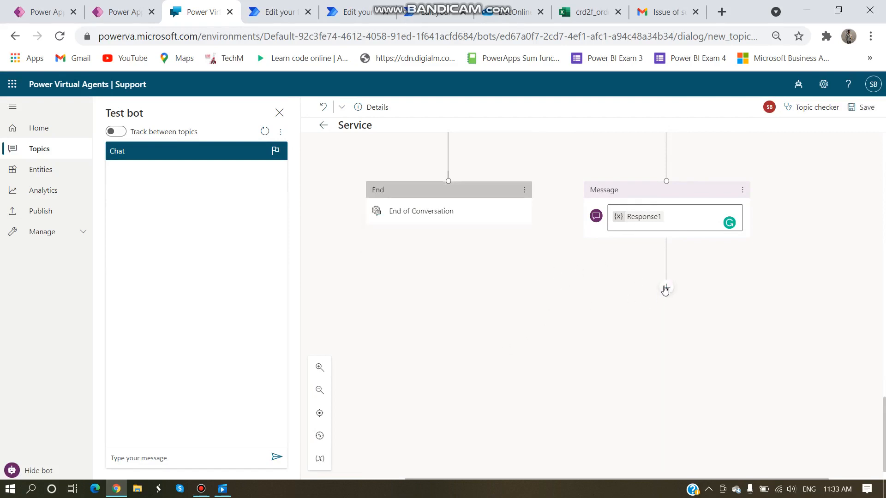
# Step: Connect the Response1 message node to the End of Conversation node and save the topic
pyautogui.click(666, 288)
pyautogui.tripleClick(663, 291)
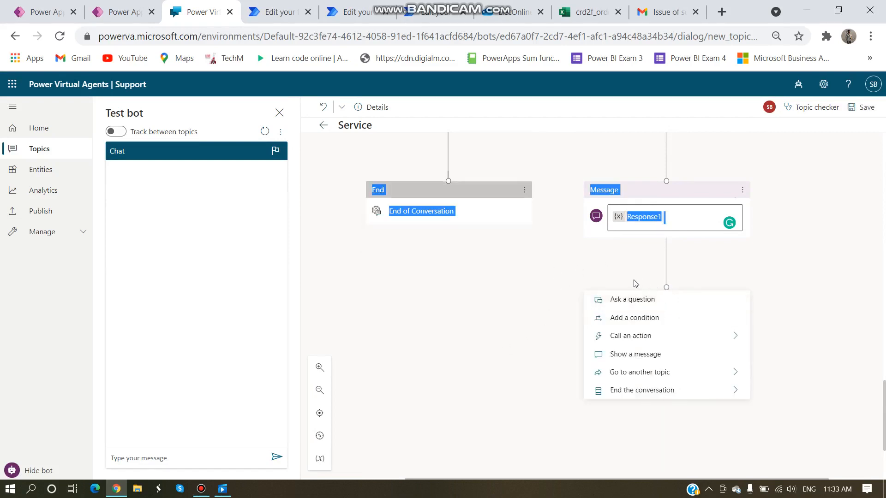
pyautogui.click(666, 288)
pyautogui.click(667, 289)
pyautogui.moveTo(648, 283); pyautogui.dragTo(448, 182)
pyautogui.moveTo(666, 288); pyautogui.dragTo(450, 184)
pyautogui.scroll(2, 706, 419)
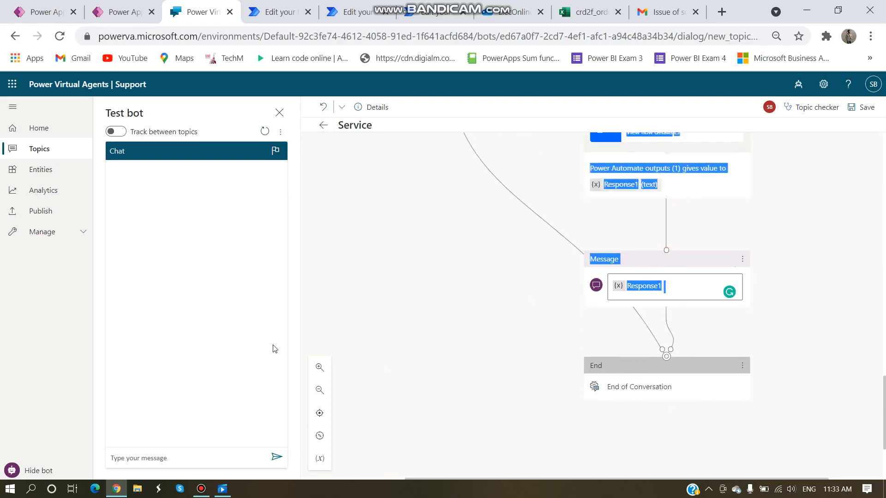
pyautogui.click(861, 107)
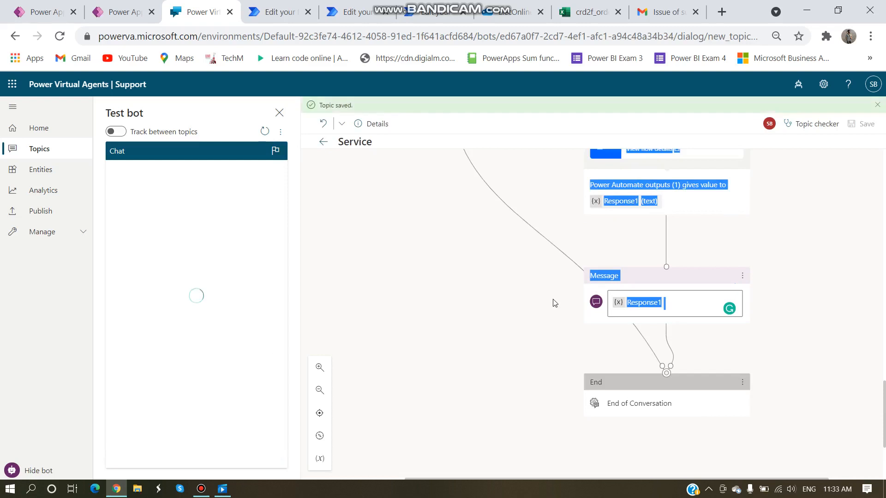
# Step: In the test chat send 'help', the user's e-mail, choose Send a query to support team, and query 'aef'
pyautogui.click(144, 460)
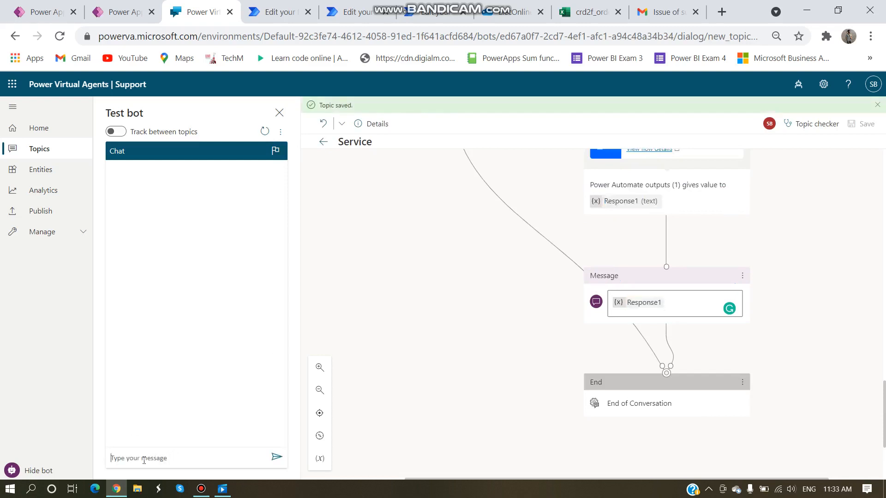
pyautogui.write('help')
pyautogui.press('Return')
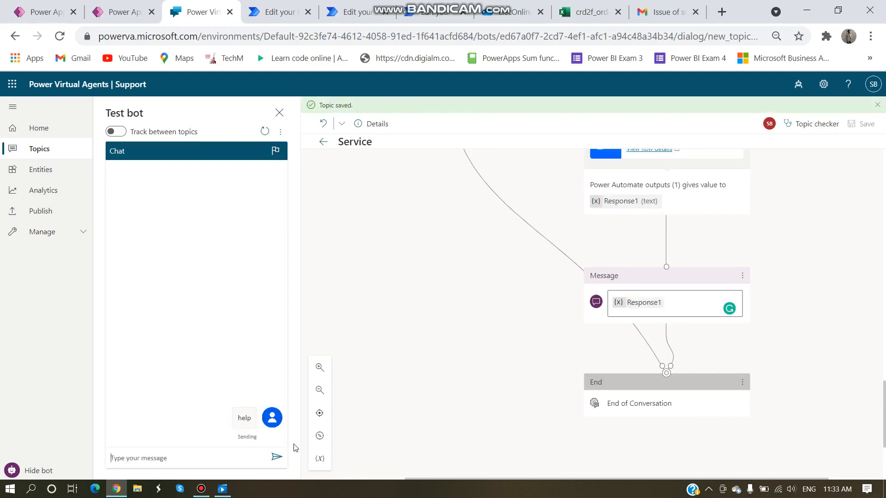
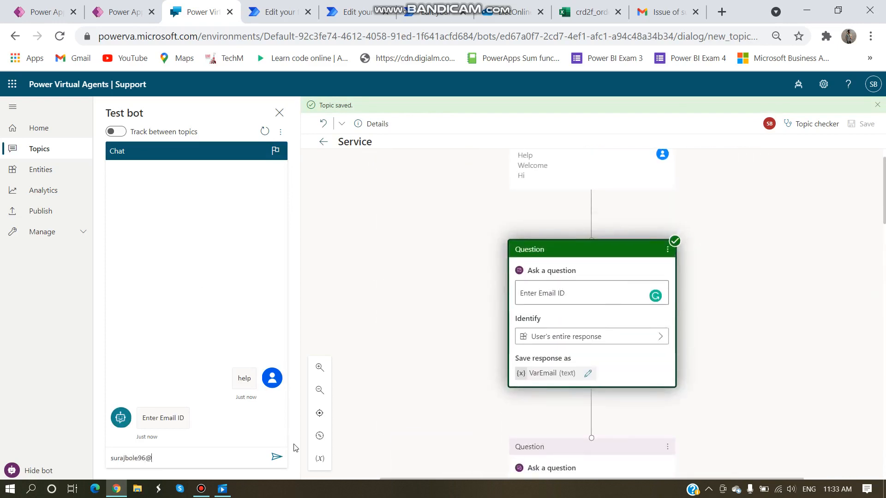
pyautogui.press('Return')
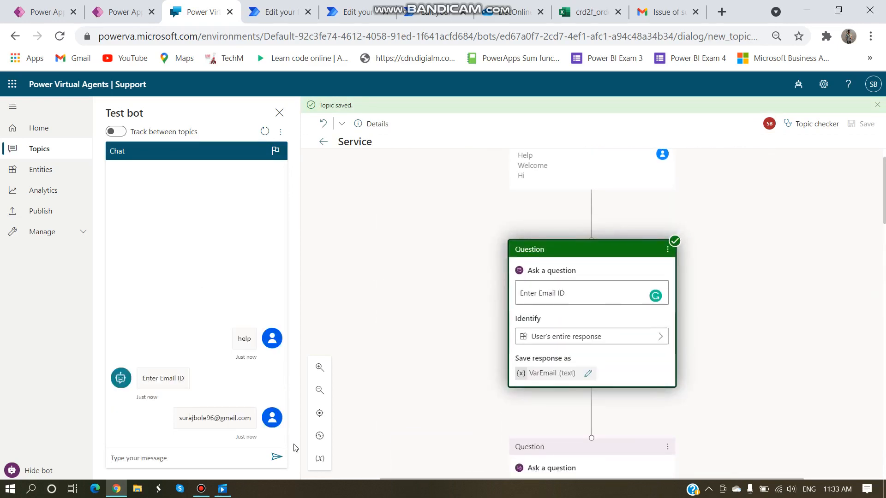
pyautogui.click(258, 428)
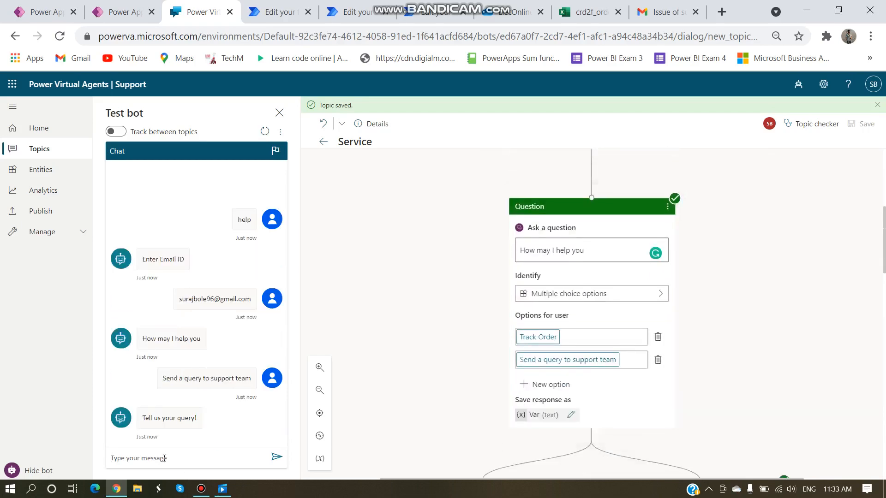
pyautogui.write('aefse')
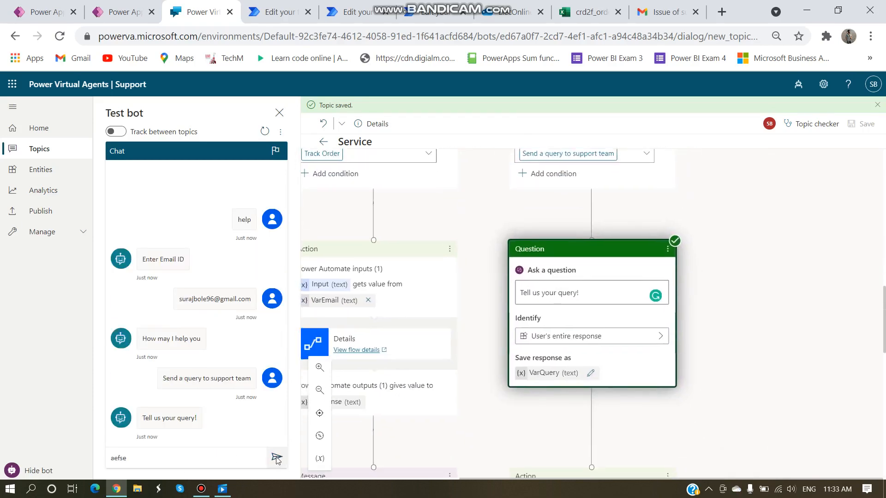
pyautogui.press('Return')
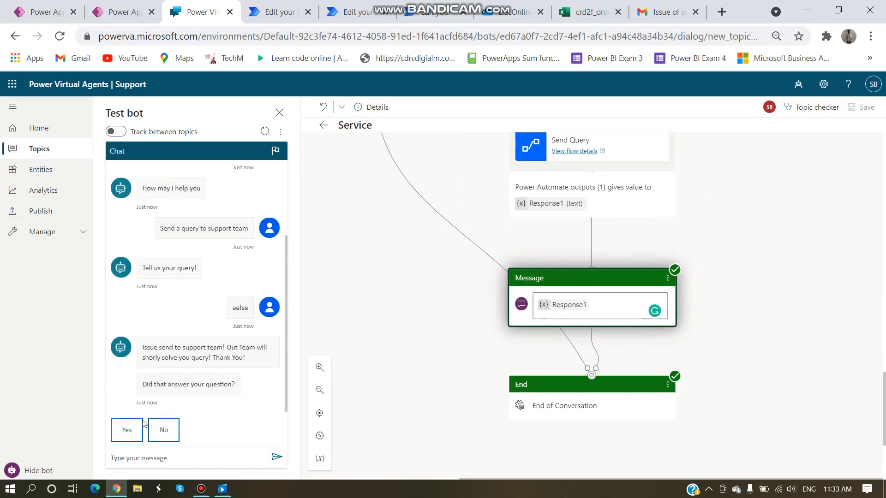
# Step: Mark the answer helpful, give a star rating, decline further help, then switch to Power Apps
pyautogui.click(123, 433)
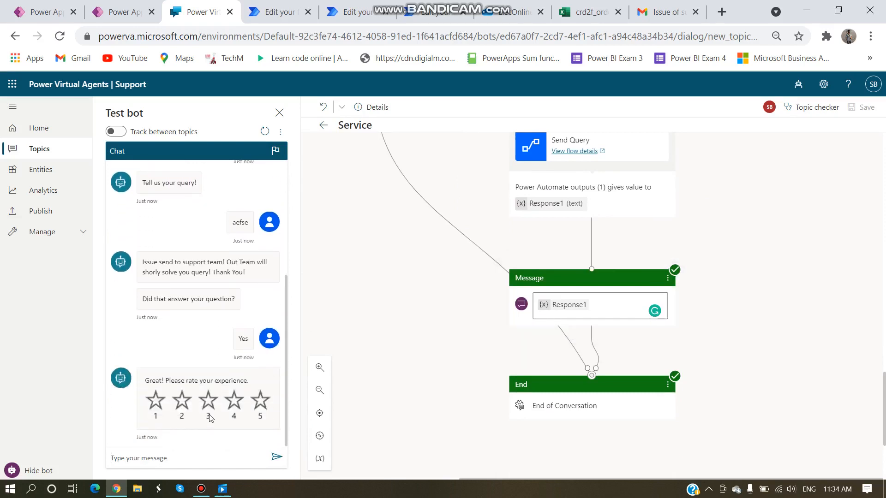
pyautogui.click(260, 408)
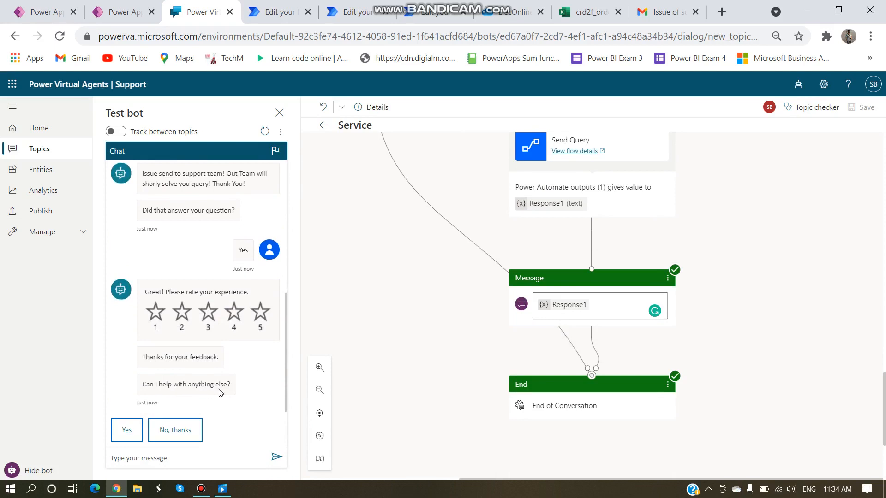
pyautogui.click(178, 433)
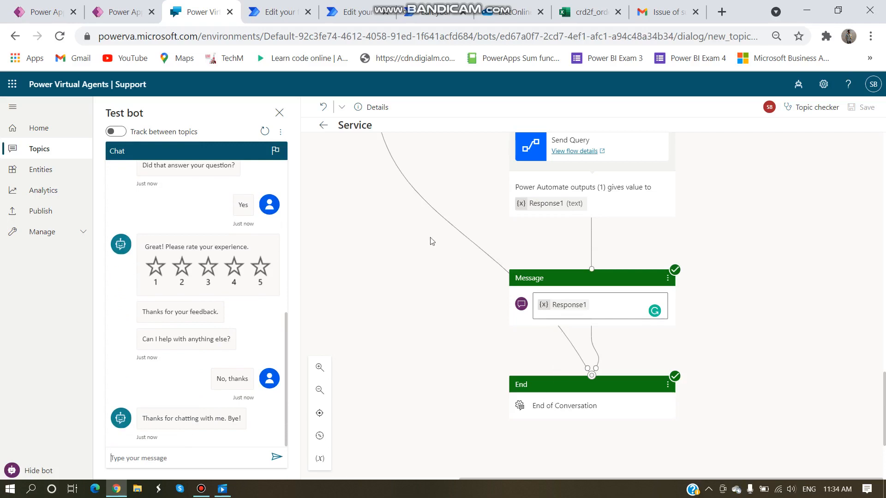
pyautogui.scroll(1, 448, 266)
pyautogui.scroll(10, 450, 267)
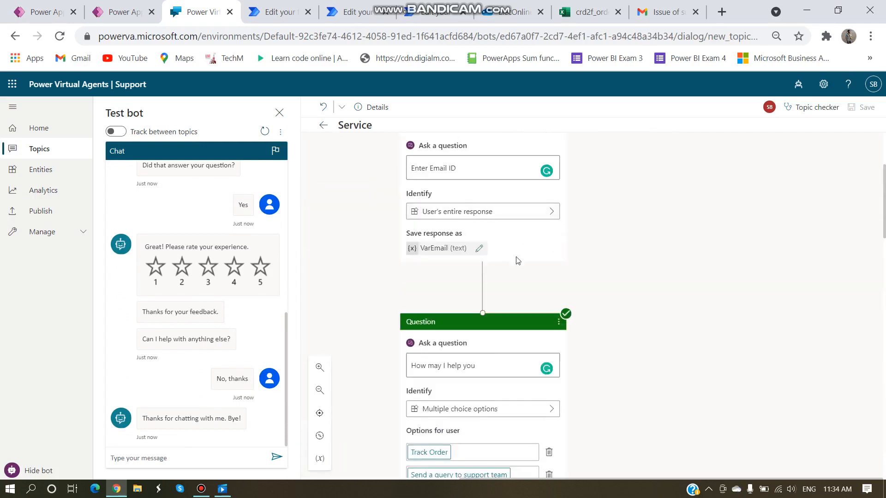
pyautogui.scroll(-5, 693, 257)
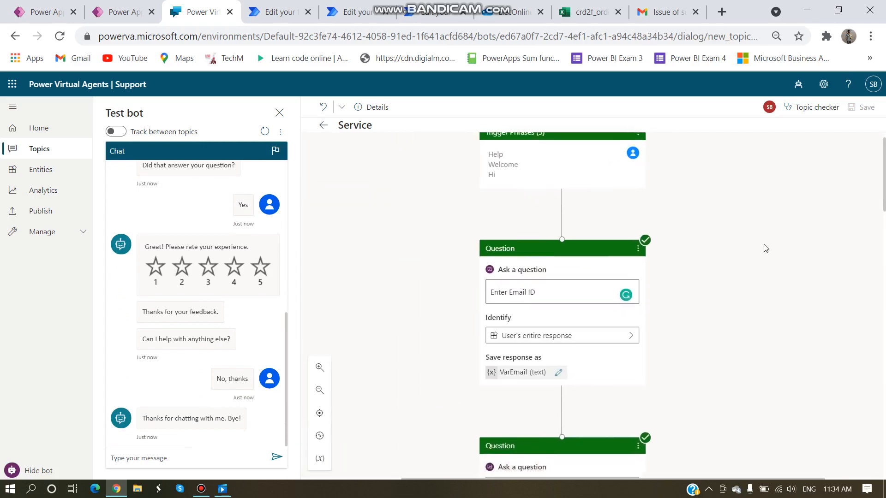
pyautogui.scroll(-4, 730, 262)
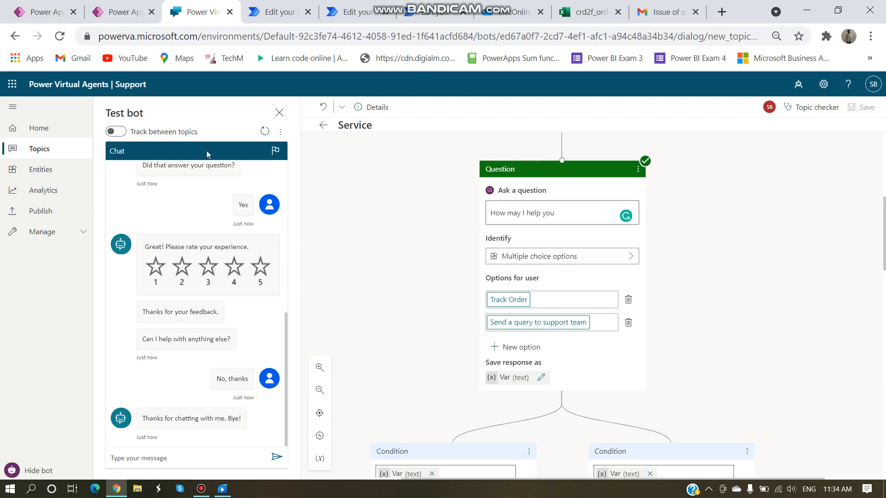
pyautogui.click(115, 10)
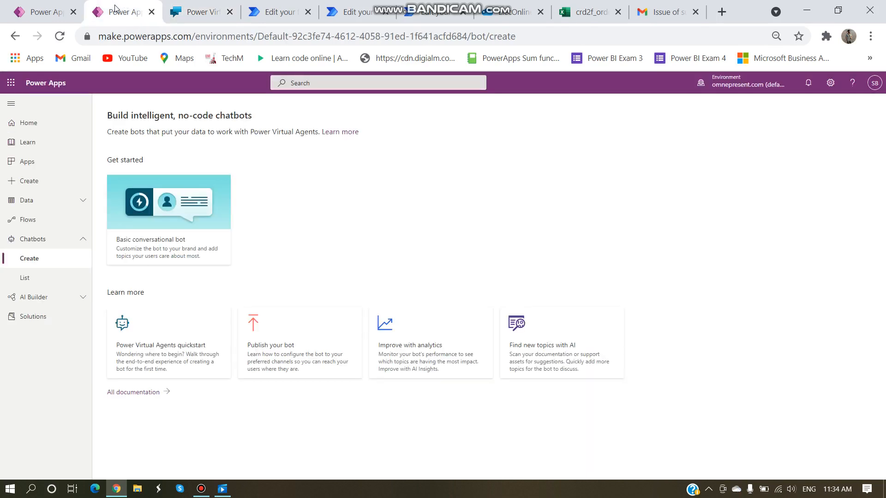
# Step: Open Power BI from the app launcher and create a dashboard named 'Support' in My workspace
pyautogui.click(10, 83)
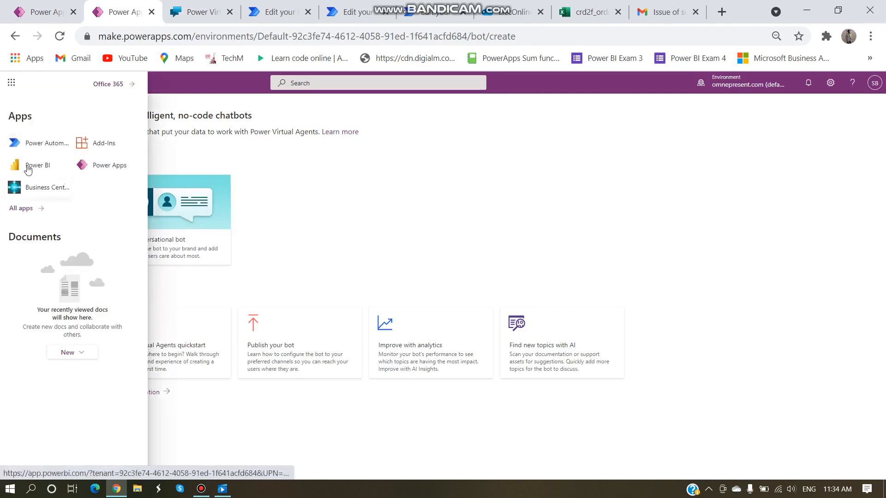
pyautogui.click(28, 168)
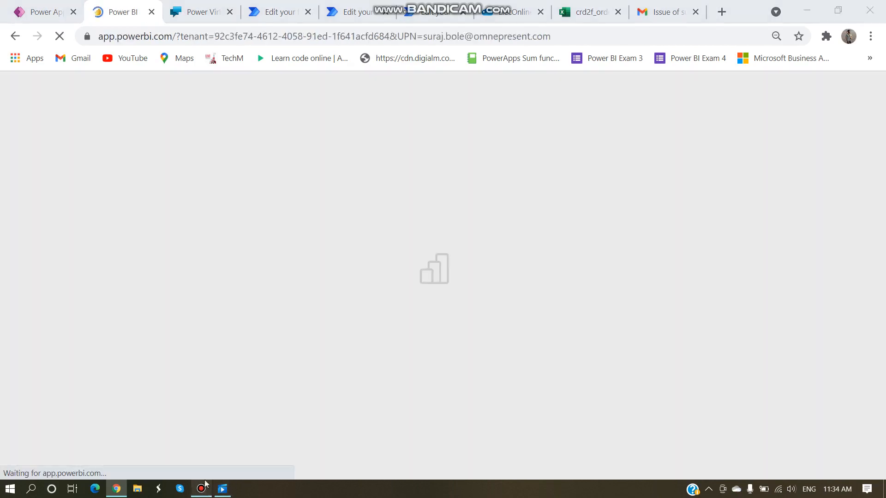
pyautogui.click(205, 486)
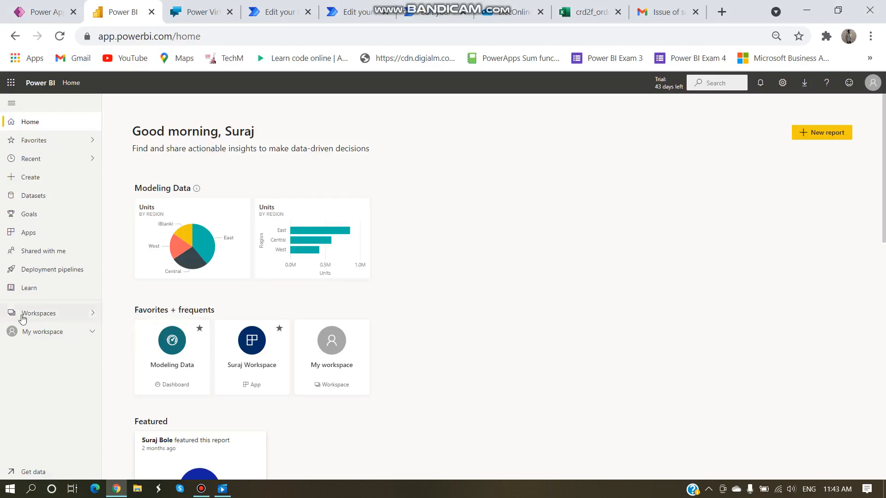
pyautogui.click(53, 318)
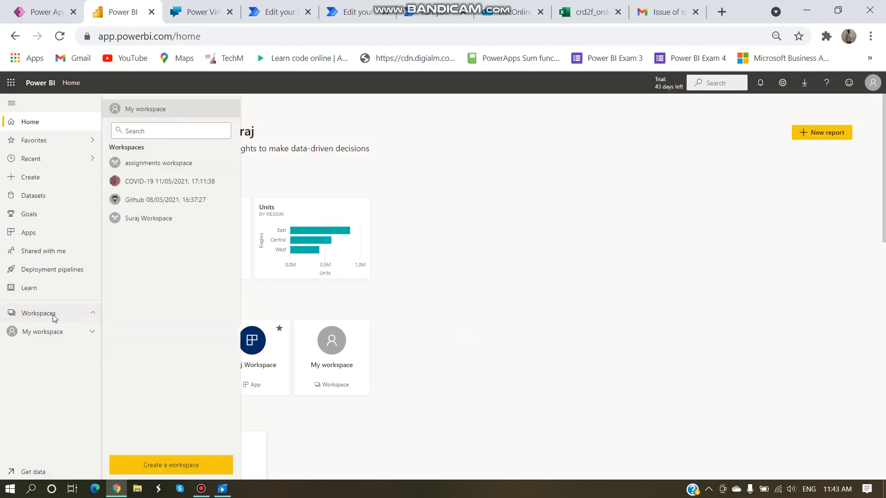
pyautogui.click(147, 113)
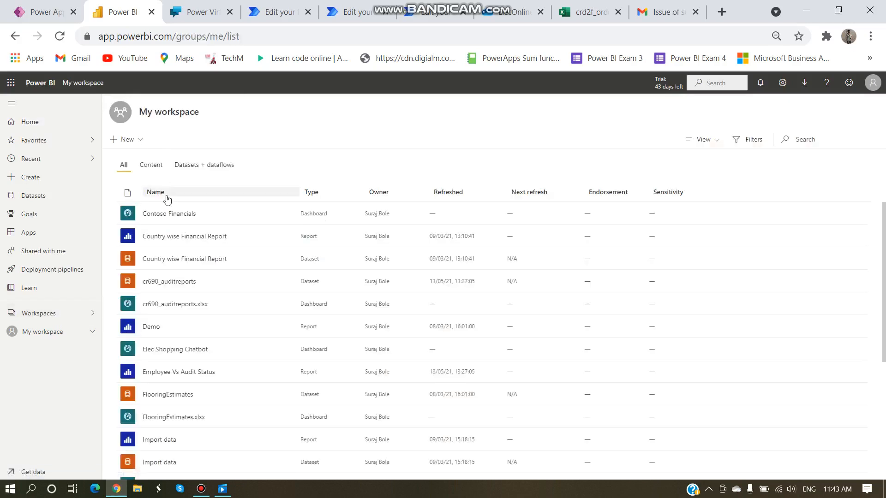
pyautogui.click(125, 140)
pyautogui.click(140, 211)
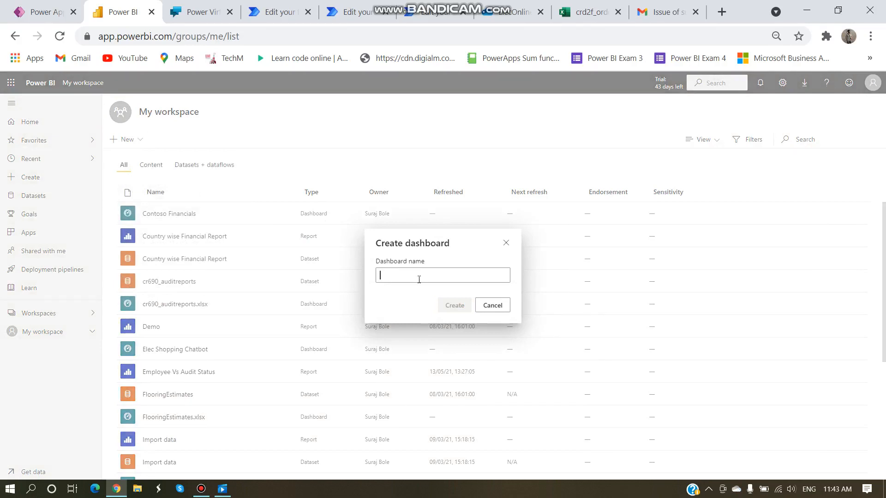
pyautogui.write('Support')
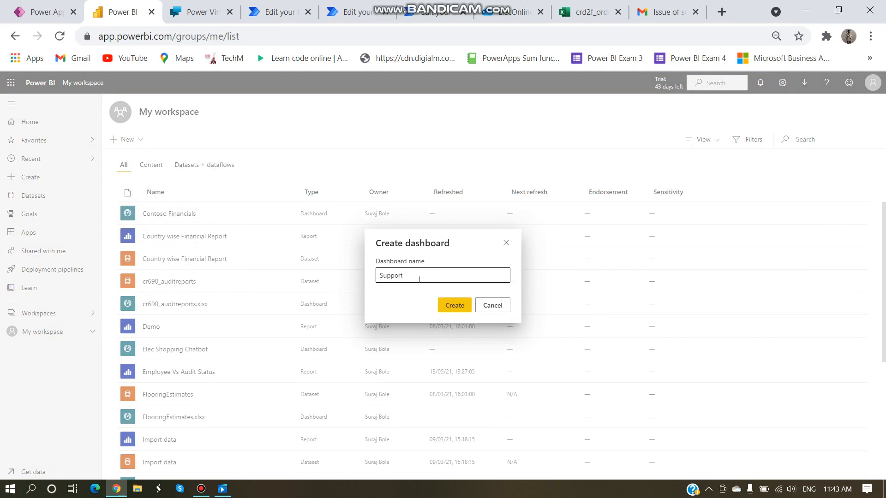
pyautogui.click(457, 305)
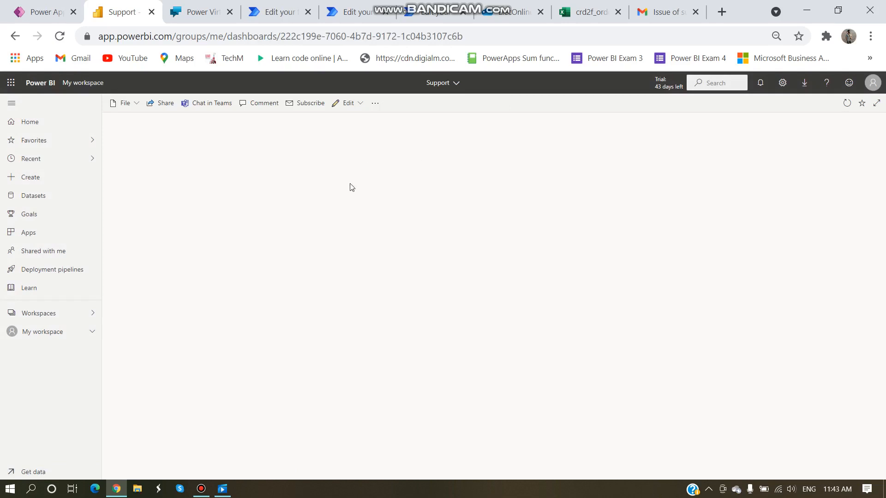
# Step: Publish the latest content of the Support bot in Power Virtual Agents
pyautogui.click(199, 17)
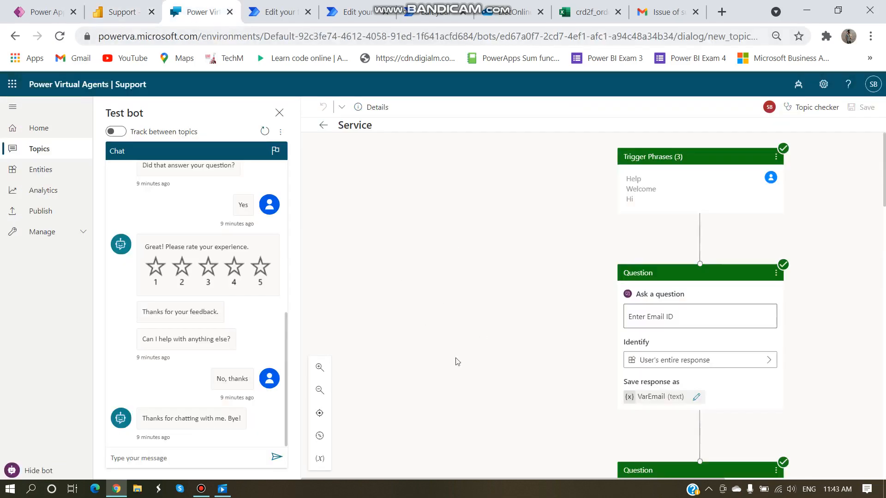
pyautogui.click(41, 216)
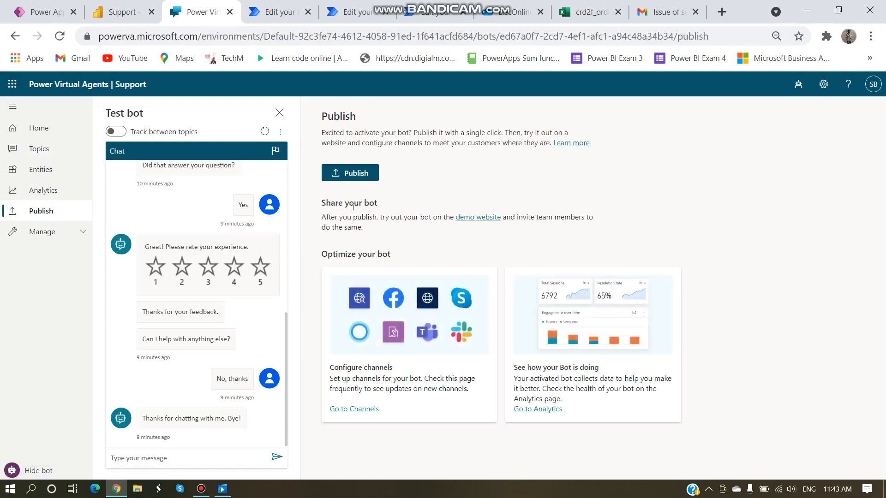
pyautogui.click(351, 175)
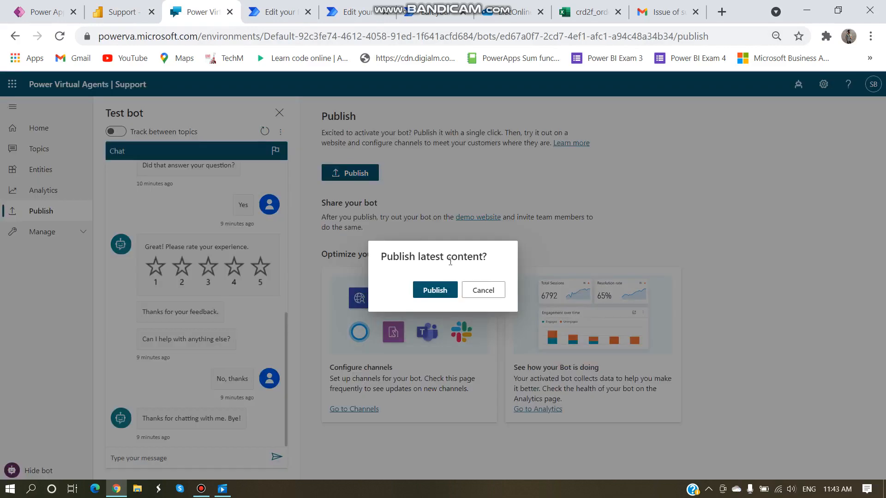
pyautogui.click(432, 291)
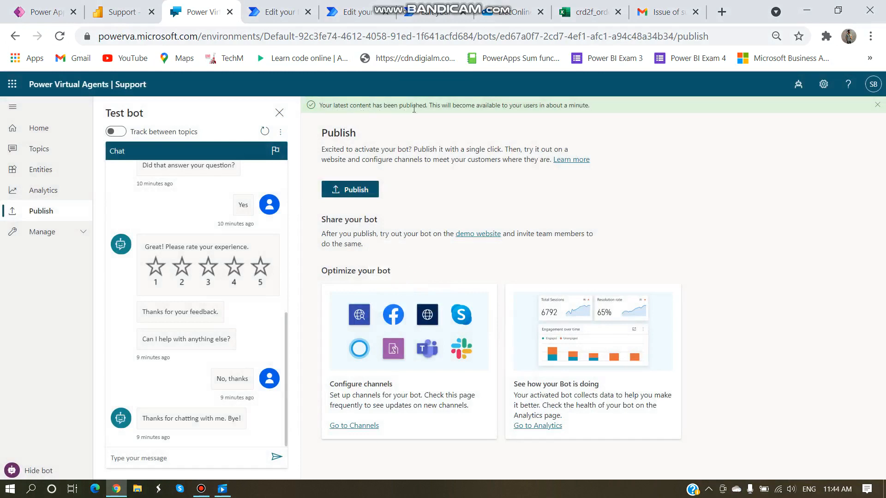
# Step: Copy the iframe embed code from the Custom website channel and return to the Power BI dashboard
pyautogui.click(43, 232)
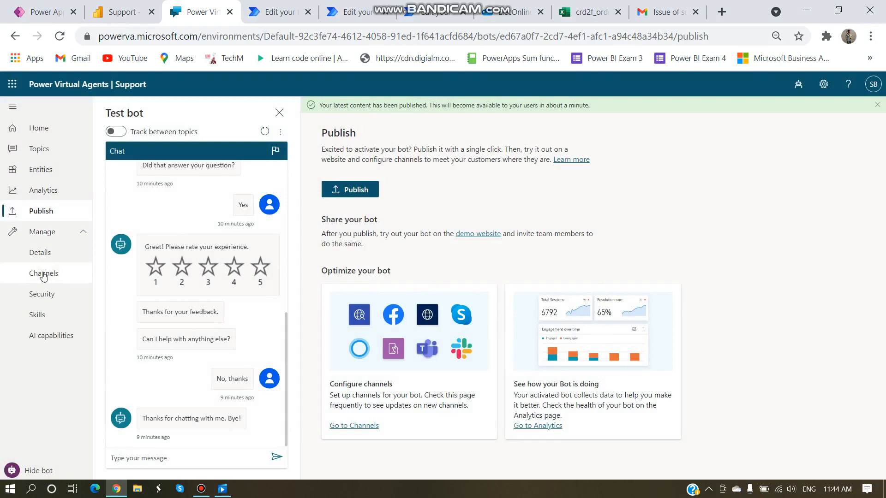
pyautogui.click(44, 276)
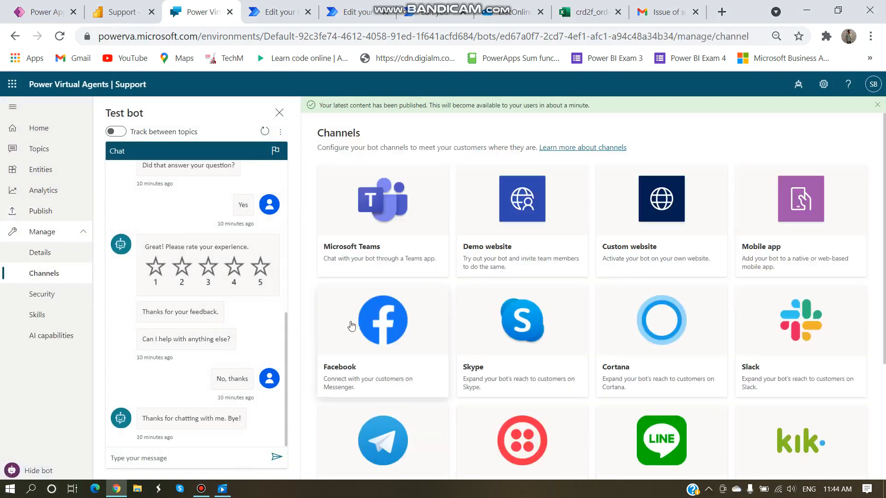
pyautogui.click(652, 231)
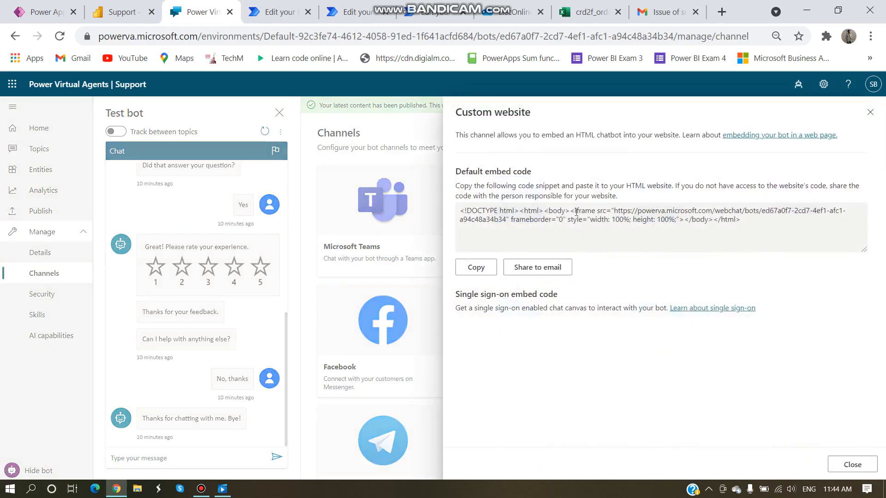
pyautogui.moveTo(571, 211); pyautogui.dragTo(686, 220)
pyautogui.hotkey('ctrl', 'c')
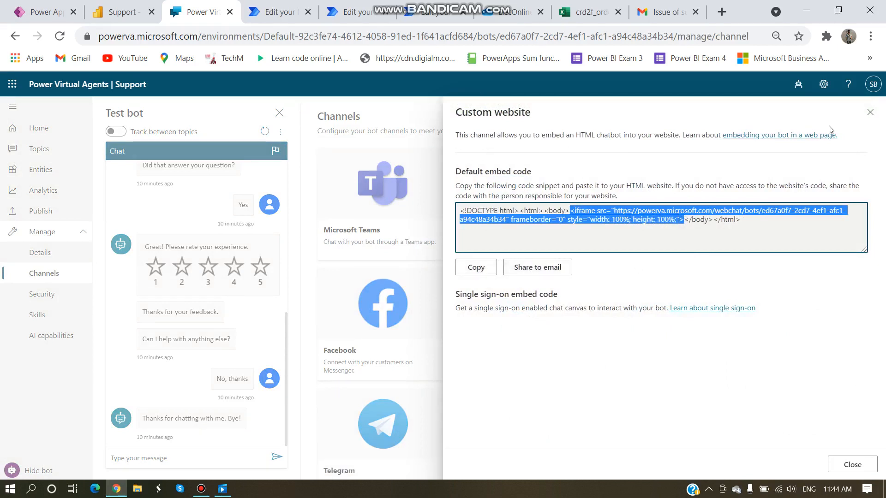
pyautogui.click(868, 116)
pyautogui.click(116, 16)
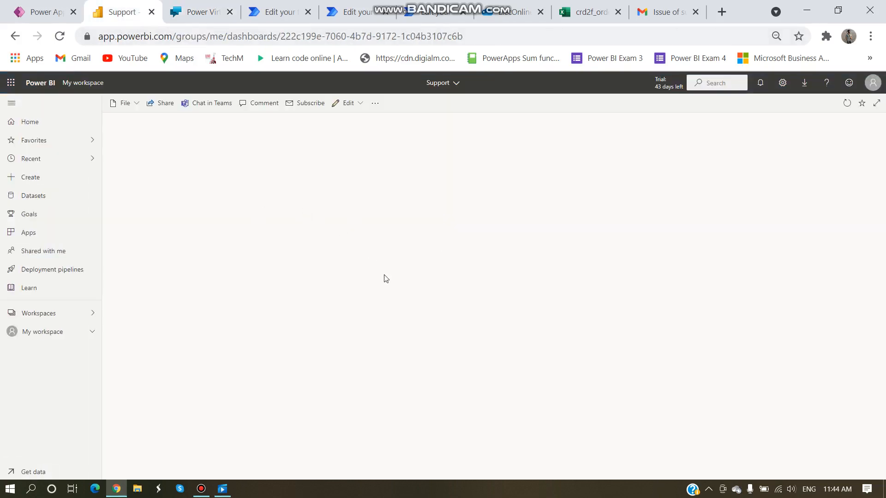
# Step: Start adding a Web content tile to the Support dashboard
pyautogui.click(344, 103)
pyautogui.click(348, 121)
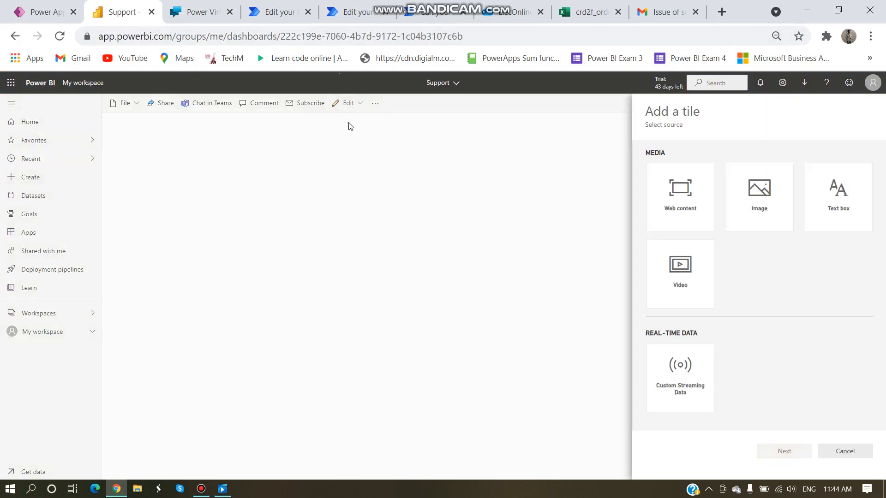
pyautogui.click(676, 209)
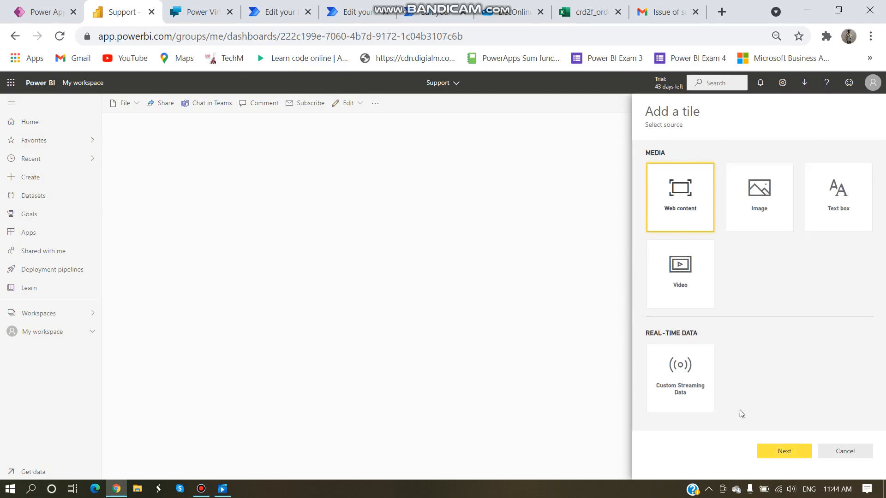
pyautogui.click(776, 452)
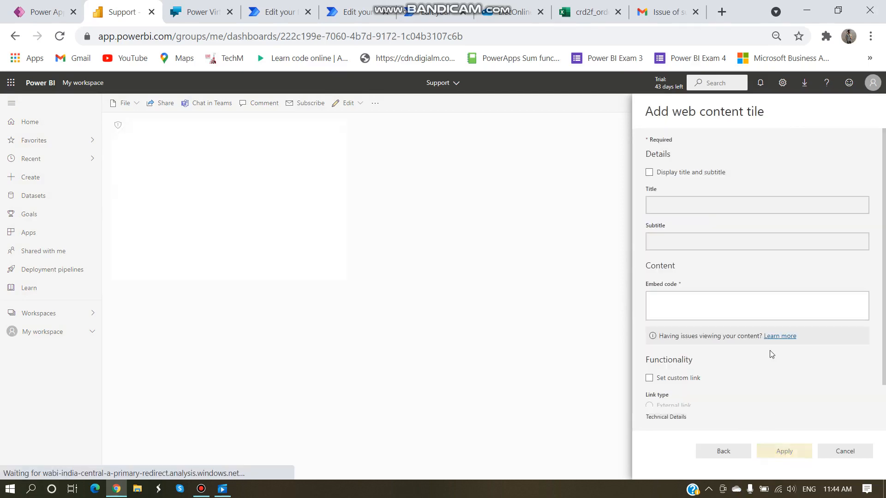
# Step: Title the tile 'Customer Service', paste the chatbot iframe embed code, and apply it
pyautogui.click(650, 172)
pyautogui.click(689, 202)
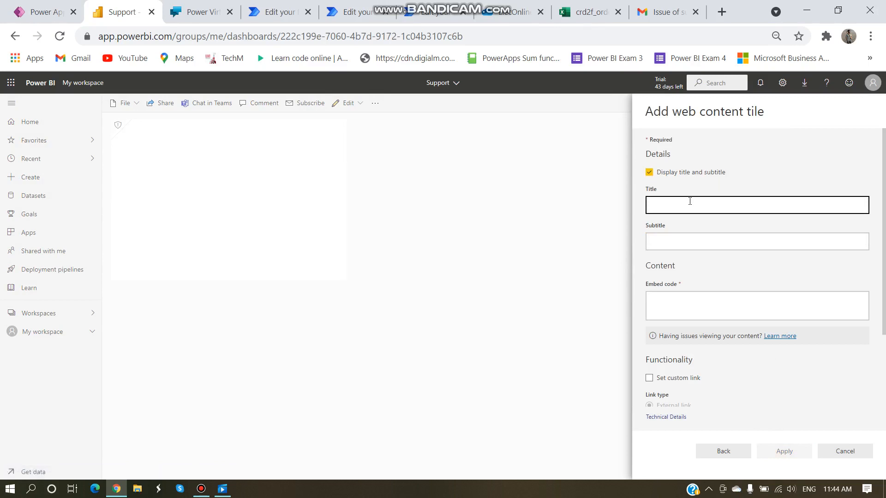
pyautogui.write('Customer')
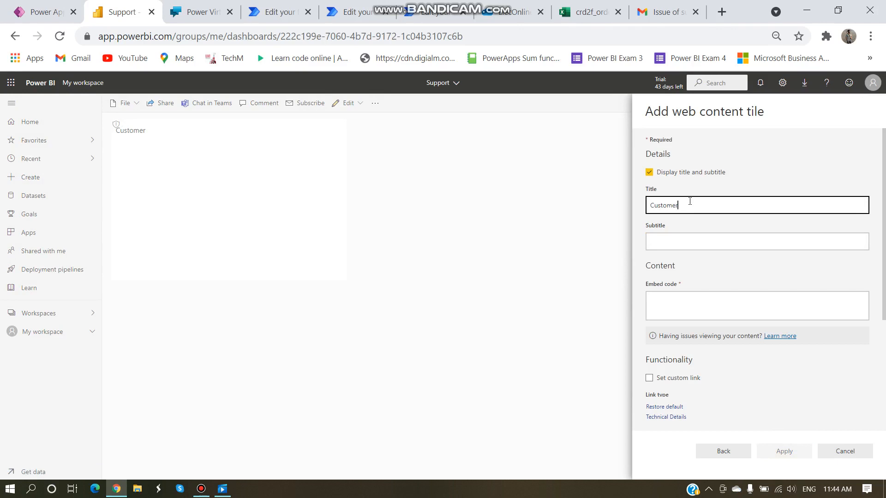
pyautogui.write(' Service')
pyautogui.click(687, 236)
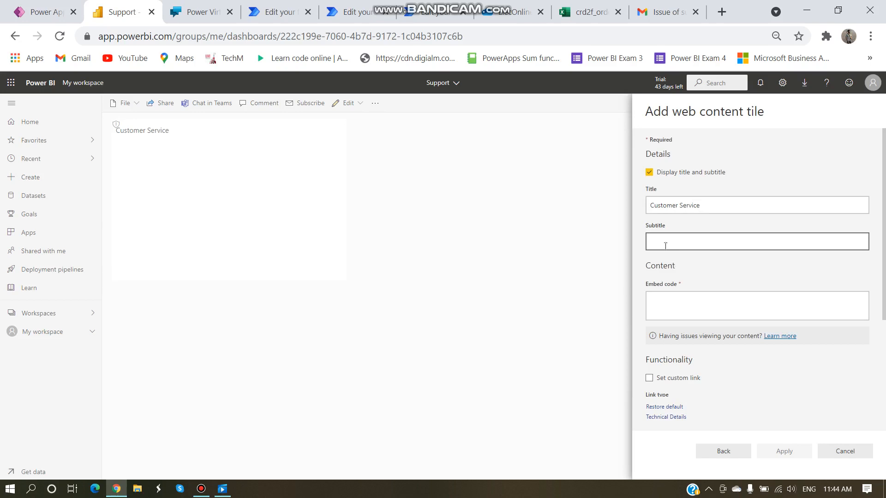
pyautogui.click(677, 302)
pyautogui.click(676, 302)
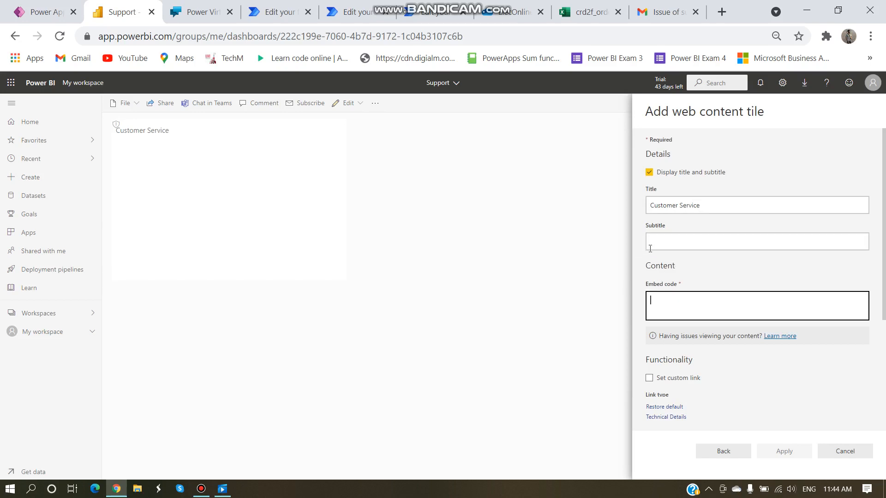
pyautogui.click(686, 240)
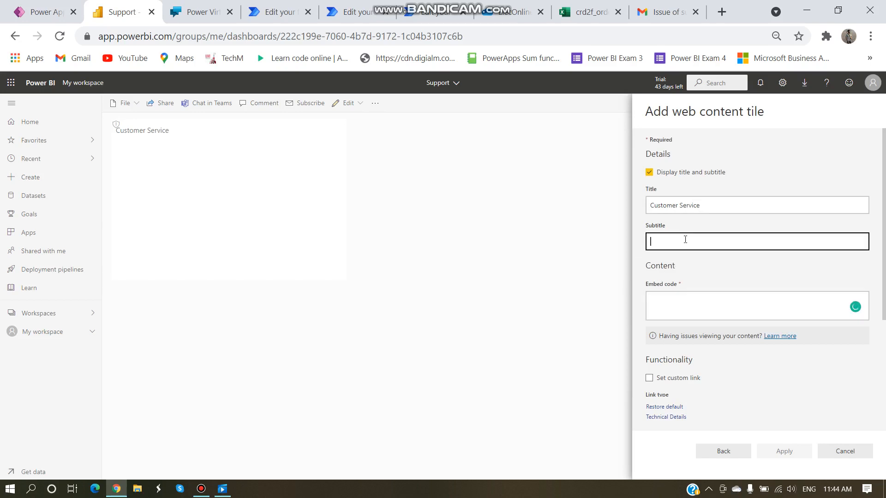
pyautogui.click(678, 303)
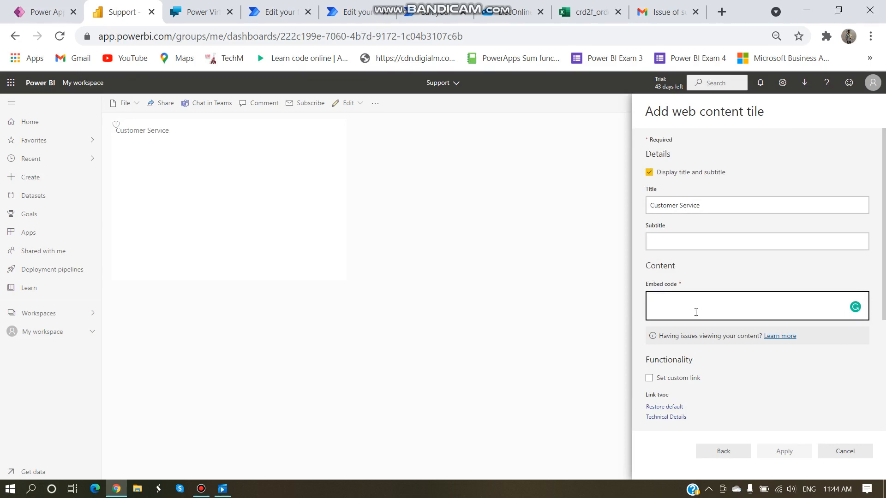
pyautogui.hotkey('ctrl', 'v')
pyautogui.moveTo(699, 315); pyautogui.dragTo(650, 297)
pyautogui.scroll(-2, 755, 329)
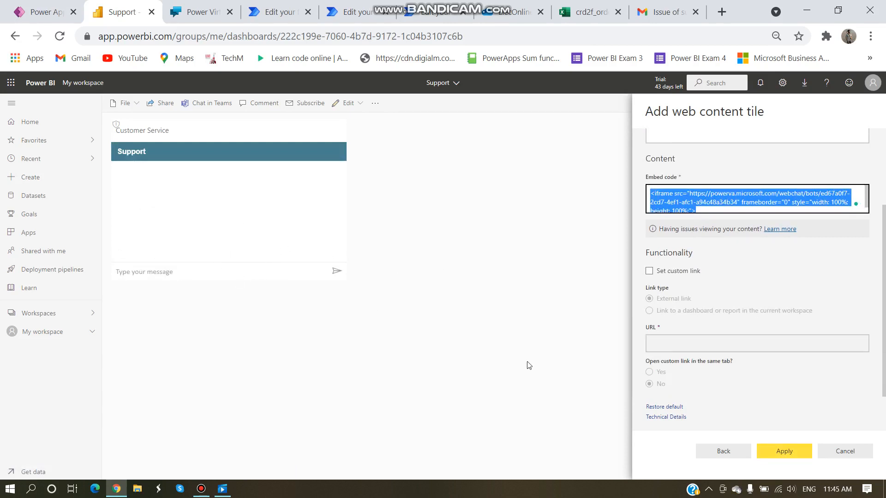
pyautogui.click(783, 451)
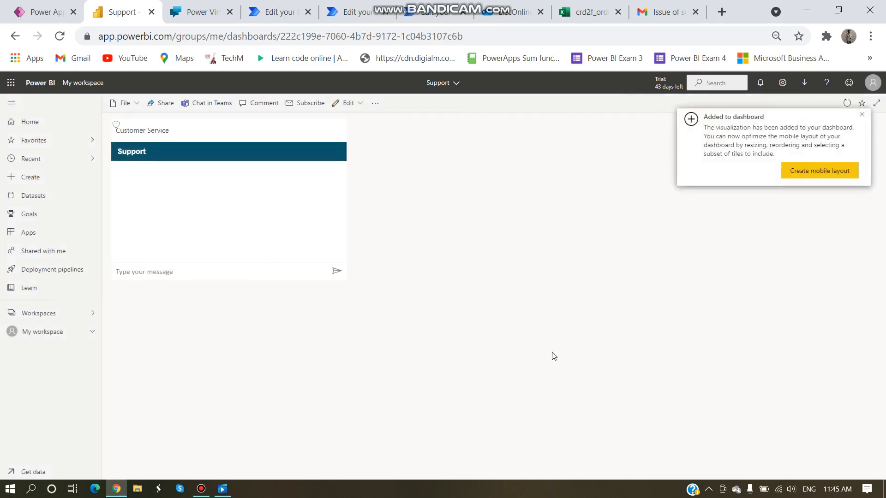
# Step: Send 'Help' in the Customer Service tile's chat so the bot asks for an email ID
pyautogui.click(861, 115)
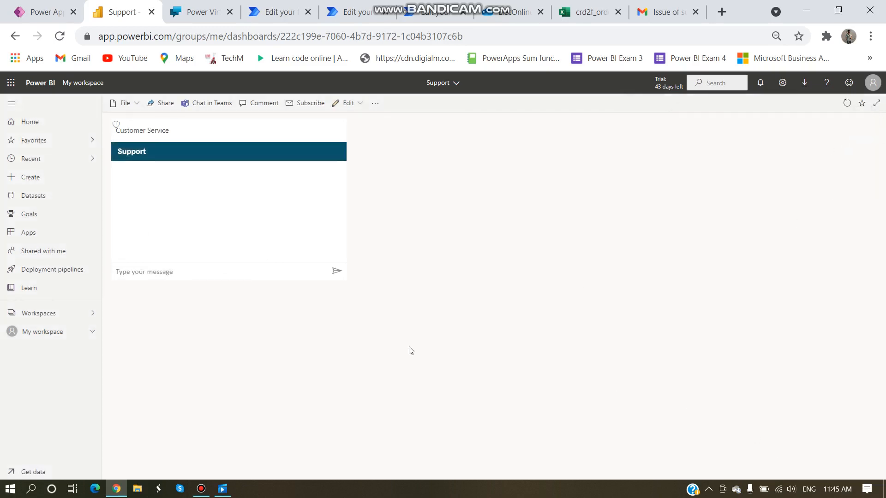
pyautogui.click(142, 271)
pyautogui.write('Help')
pyautogui.press('Return')
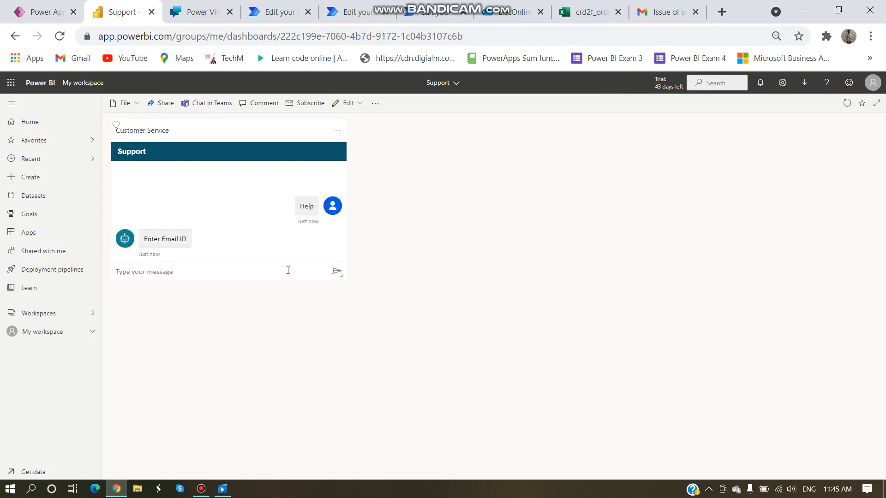
pyautogui.click(183, 11)
pyautogui.click(119, 12)
# Step: Create a blank canvas app in tablet layout and skip the welcome dialog
pyautogui.click(42, 21)
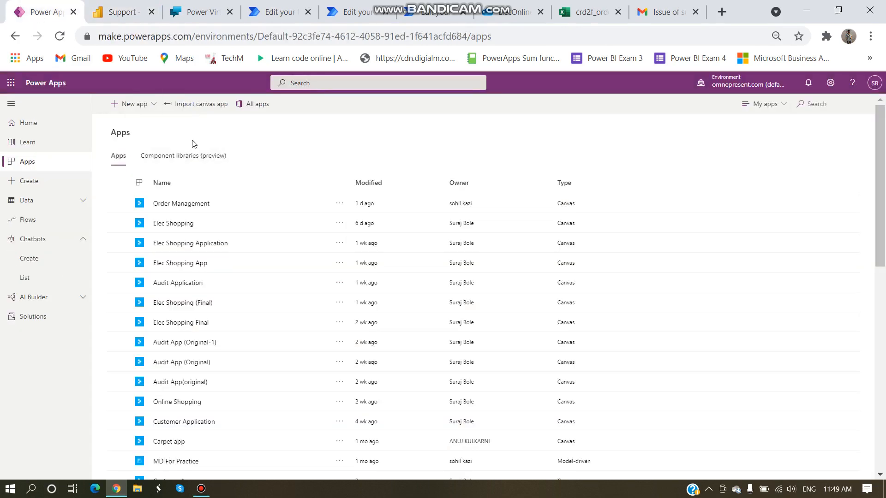
pyautogui.click(130, 104)
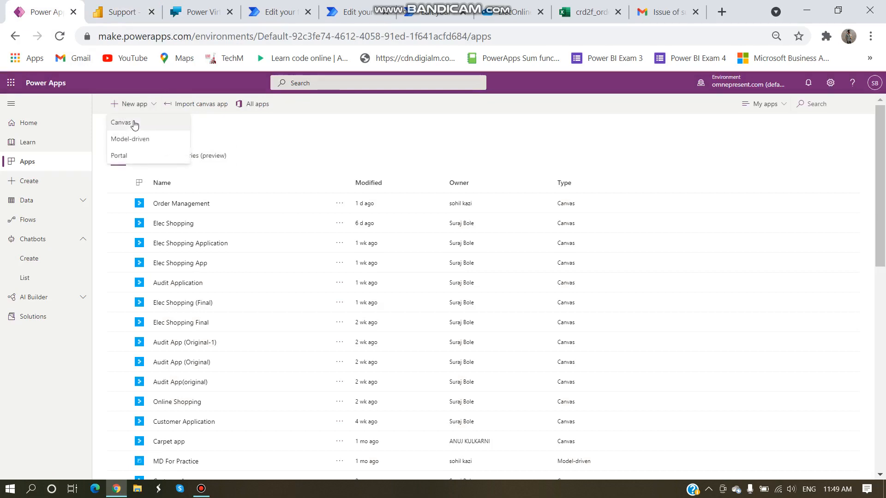
pyautogui.click(132, 122)
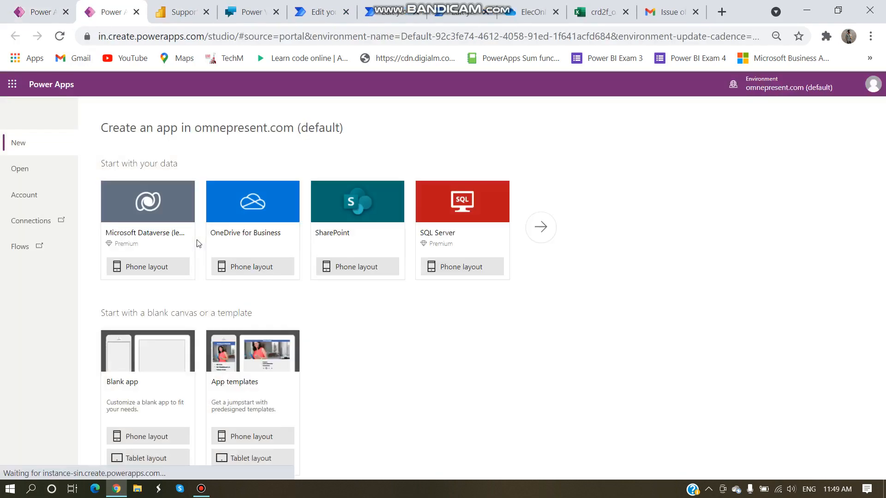
pyautogui.click(136, 462)
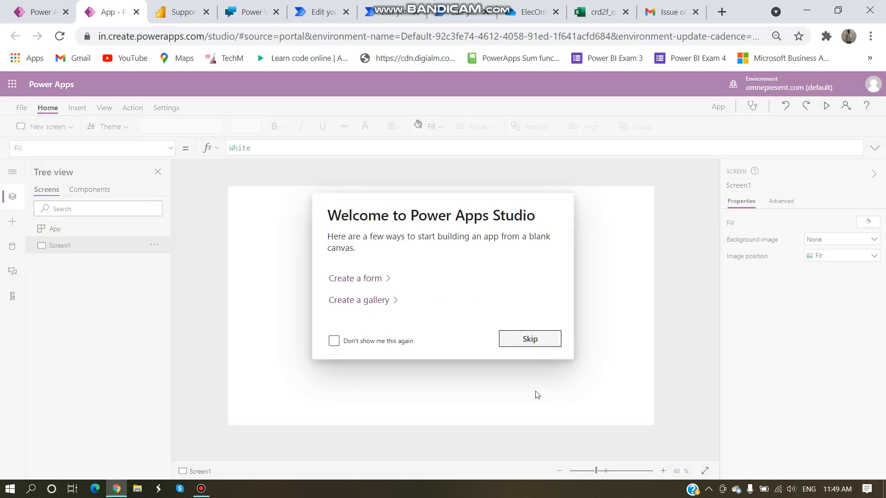
pyautogui.click(529, 340)
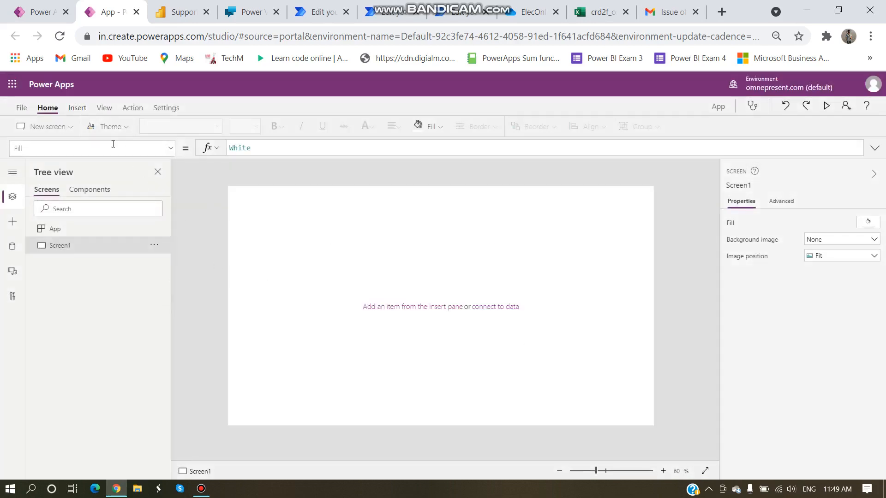
pyautogui.click(77, 108)
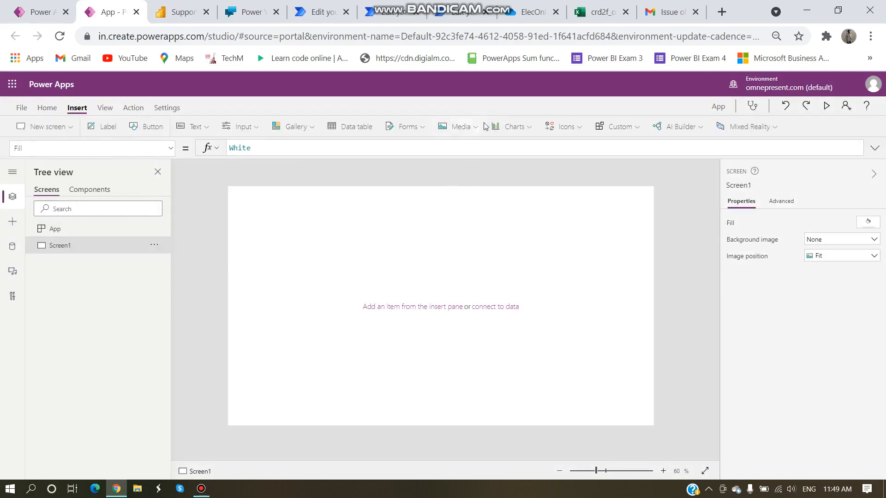
pyautogui.click(516, 127)
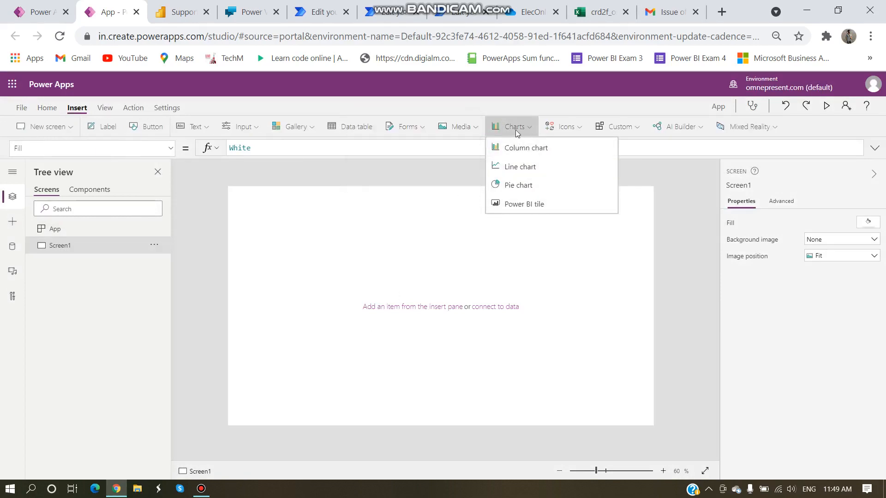
# Step: Insert a Power BI tile linked to My Workspace, the Support dashboard and its Customer Service tile
pyautogui.click(526, 205)
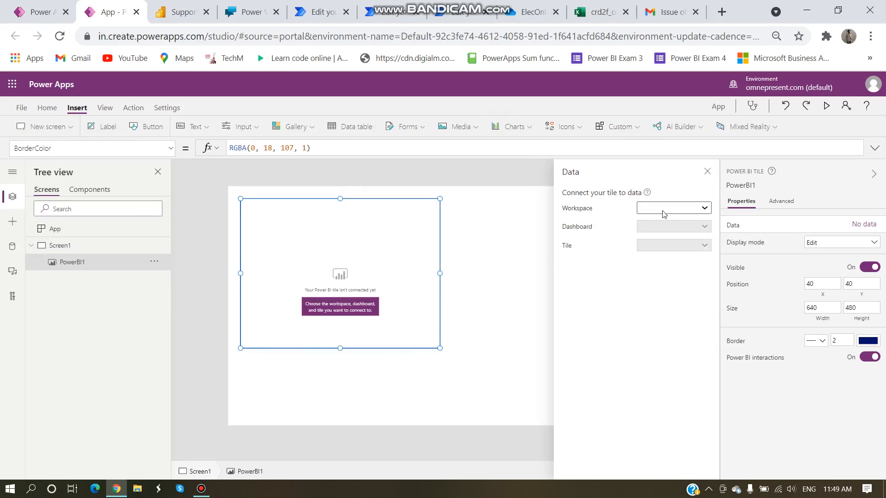
pyautogui.click(183, 12)
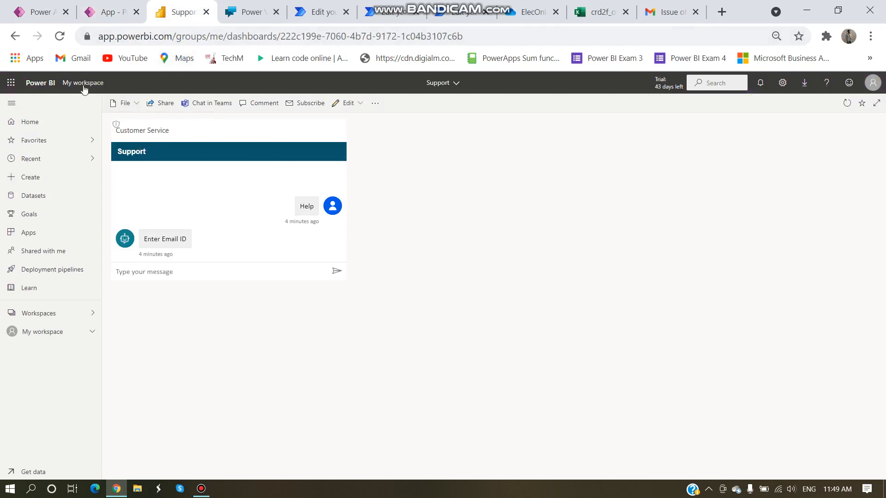
pyautogui.click(122, 13)
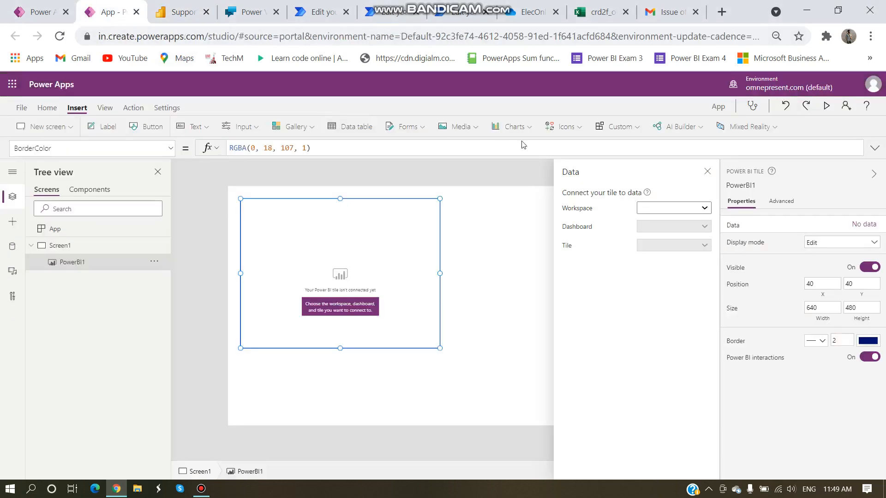
pyautogui.click(652, 208)
pyautogui.click(657, 234)
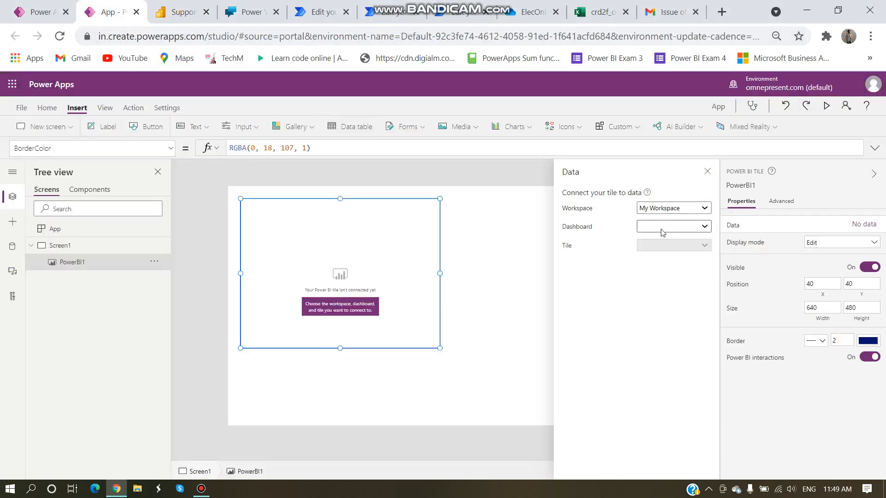
pyautogui.click(661, 231)
pyautogui.click(651, 328)
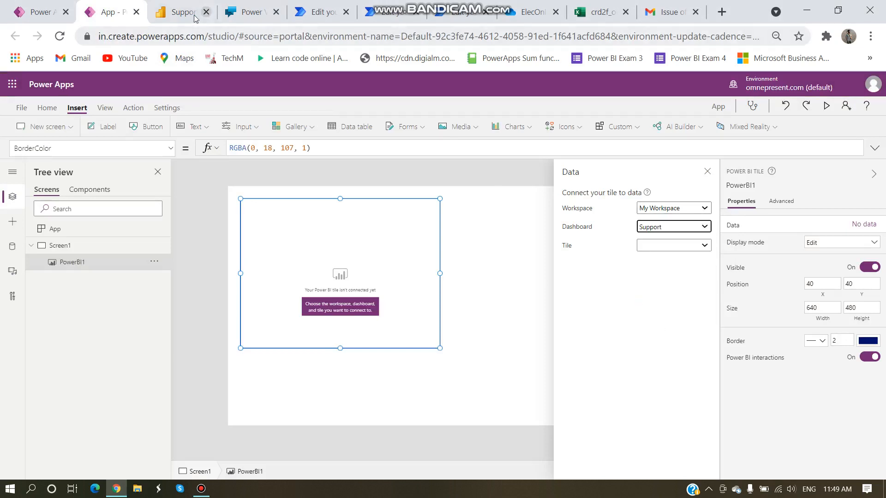
pyautogui.click(181, 12)
pyautogui.click(107, 14)
pyautogui.click(667, 249)
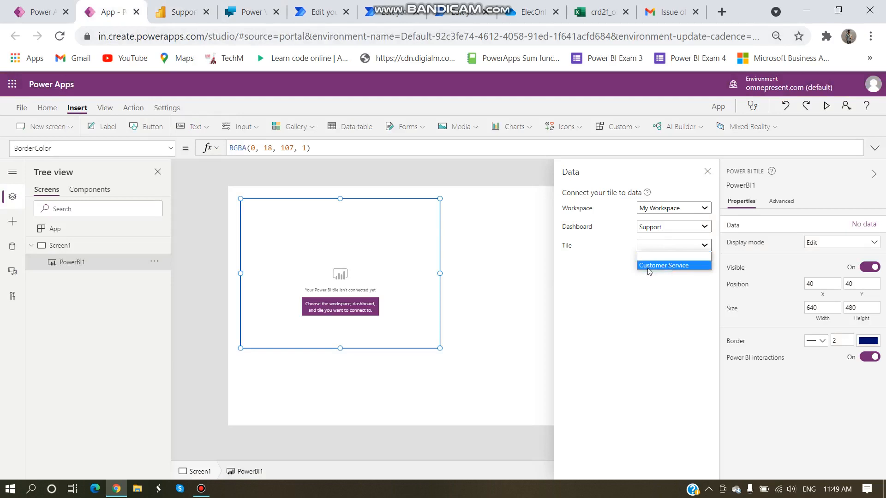
pyautogui.click(662, 267)
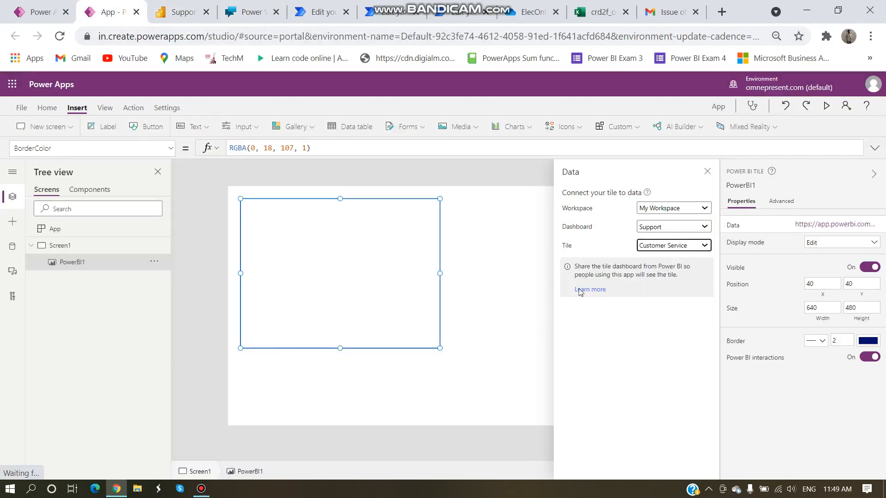
# Step: Close the Data pane, enlarge the tile to 1275 by 663, and preview the app
pyautogui.click(707, 173)
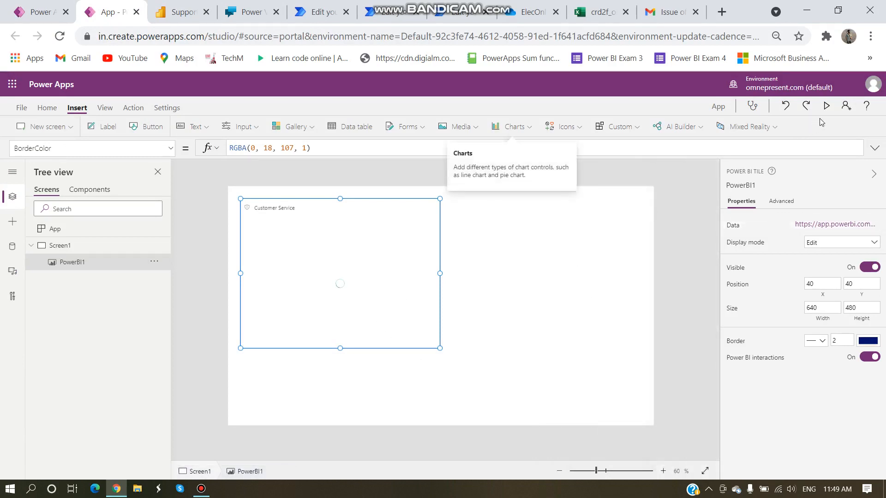
pyautogui.moveTo(440, 348); pyautogui.dragTo(637, 405)
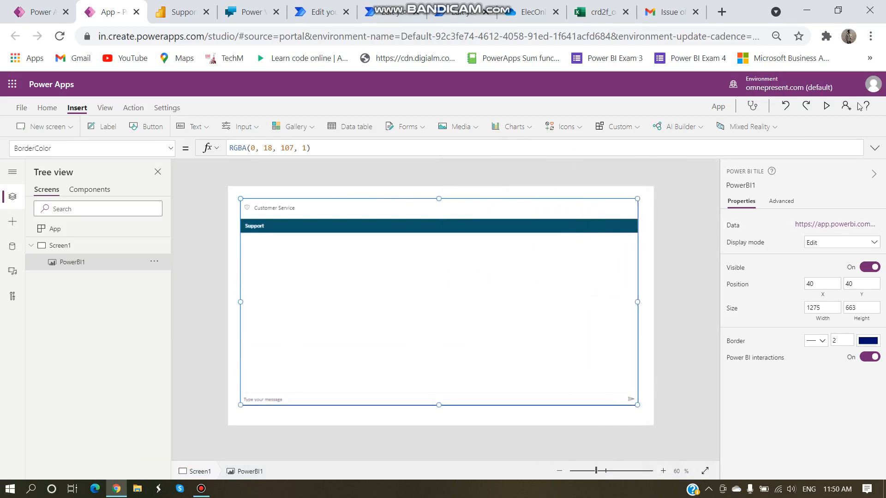
pyautogui.click(826, 106)
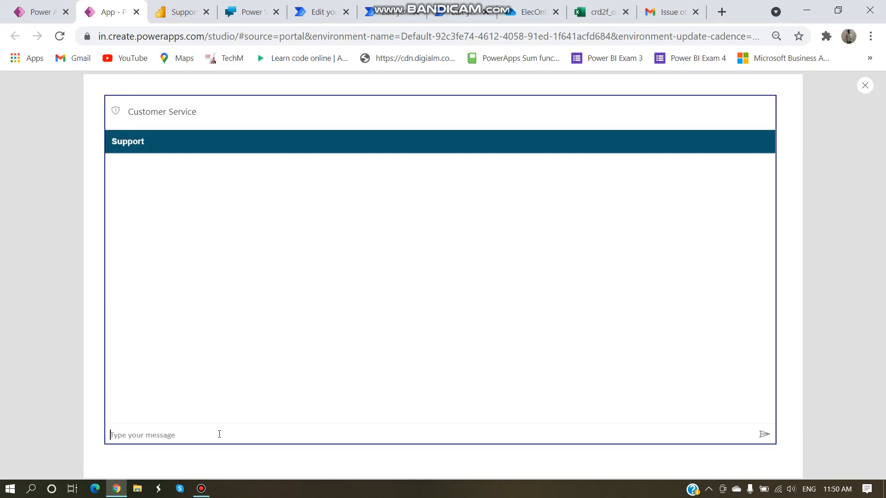
# Step: Send 'help' to the embedded chatbot, then send the user's email address
pyautogui.write('hi')
pyautogui.write('lp')
pyautogui.press('Return')
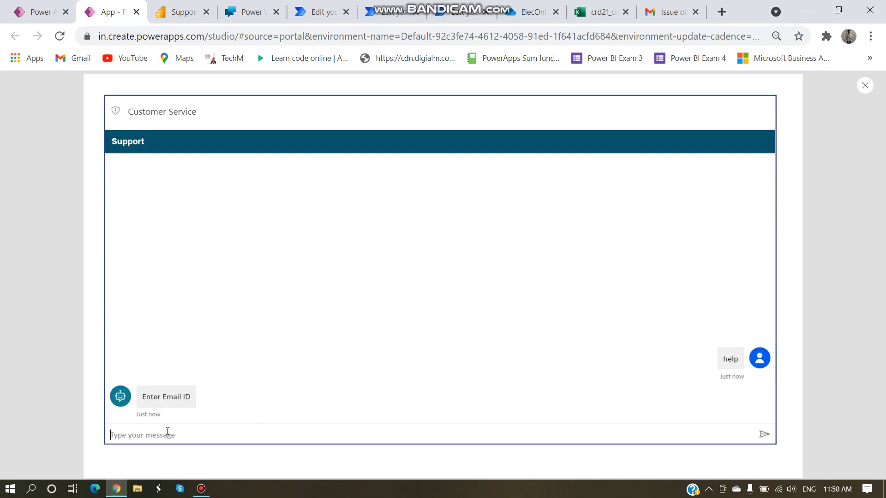
pyautogui.press('Return')
# Step: Choose Track Order, review the returned Model, Date and Status table, then exit the preview
pyautogui.click(134, 407)
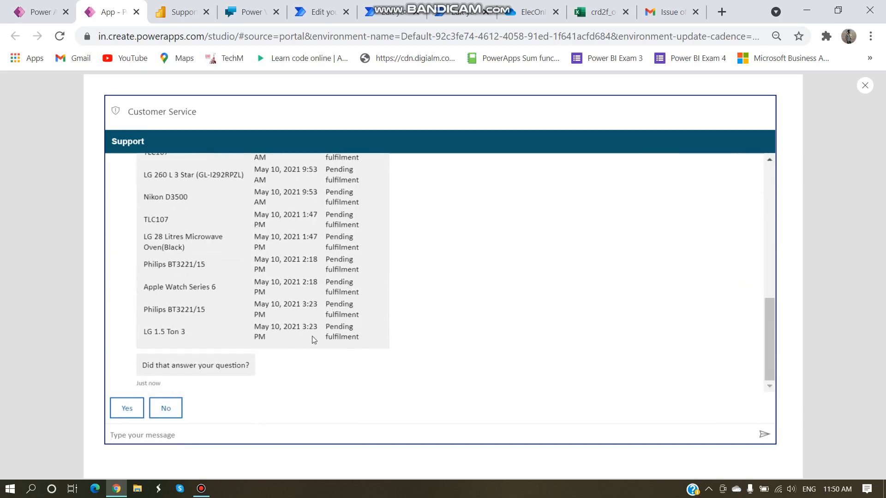
pyautogui.scroll(10, 312, 339)
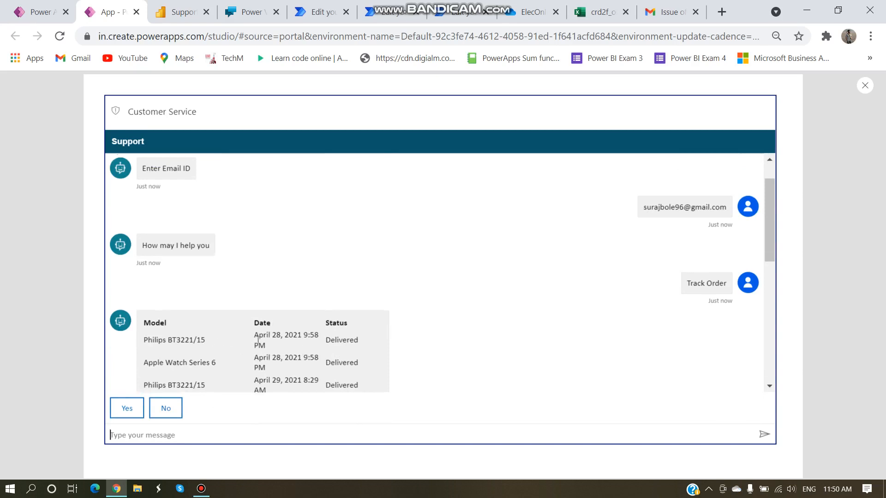
pyautogui.scroll(-3, 258, 341)
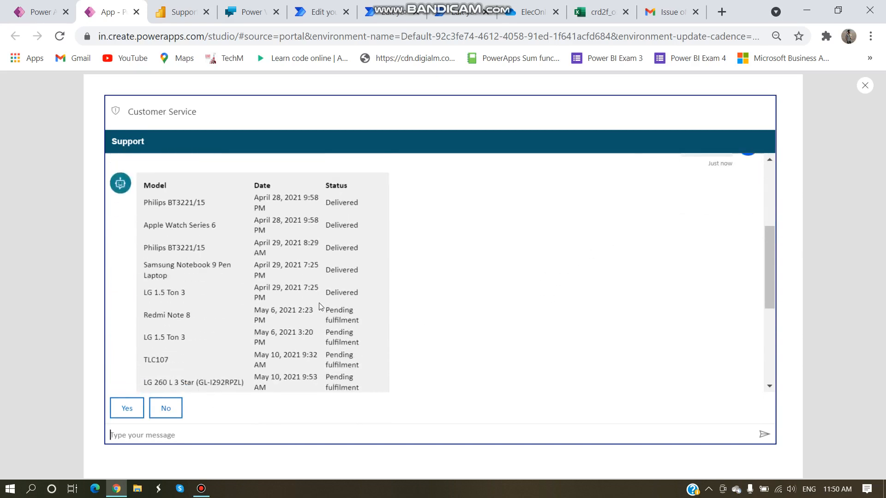
pyautogui.scroll(3, 276, 301)
pyautogui.scroll(-3, 301, 342)
pyautogui.scroll(4, 520, 245)
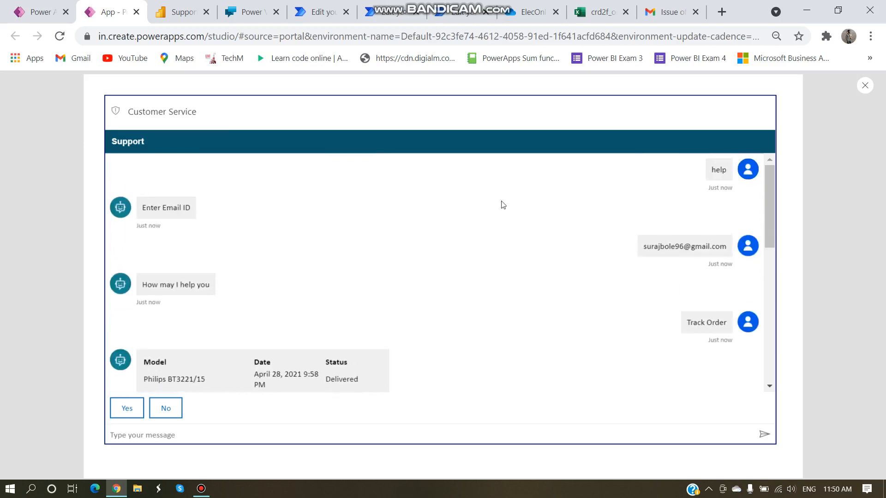
pyautogui.click(866, 86)
pyautogui.click(528, 311)
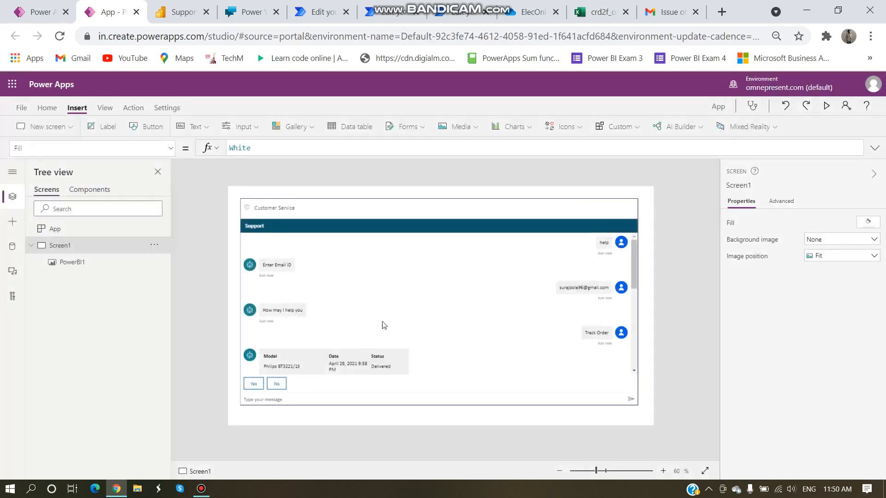
# Step: Stretch the PowerBI1 tile taller to 1275 by 696, glancing at the Support dashboard
pyautogui.click(452, 390)
pyautogui.moveTo(438, 406); pyautogui.dragTo(439, 416)
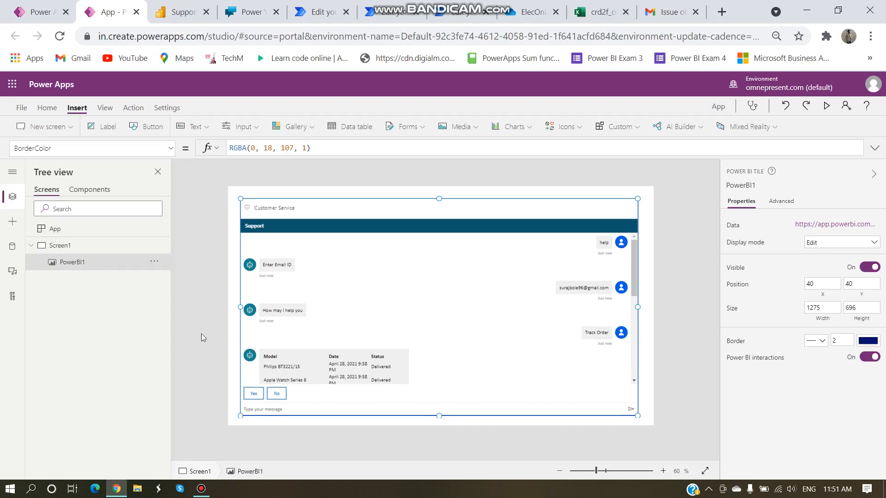
pyautogui.click(173, 15)
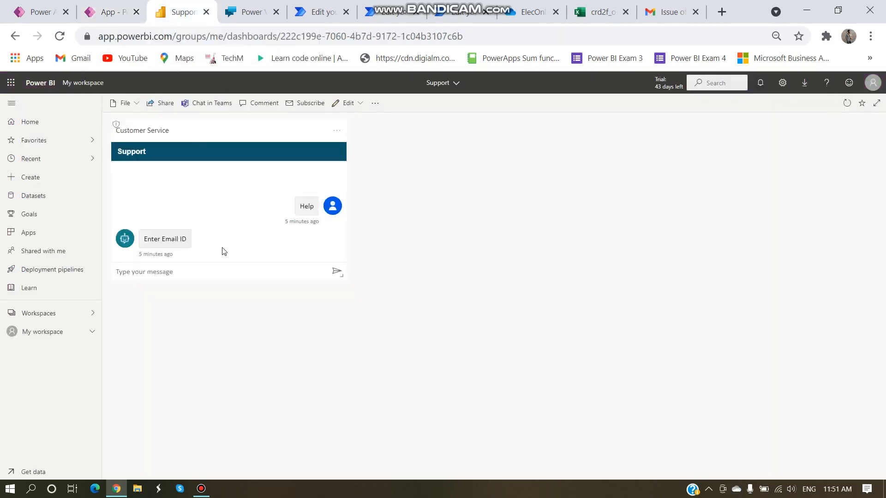
pyautogui.click(113, 18)
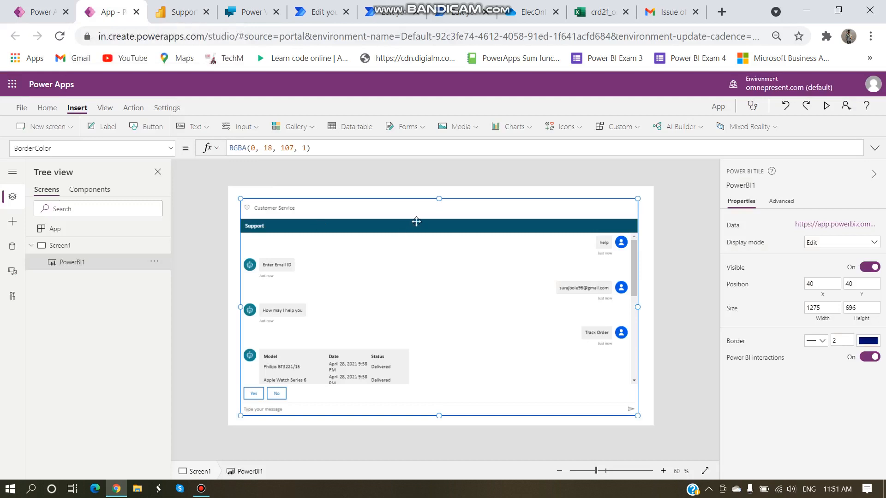